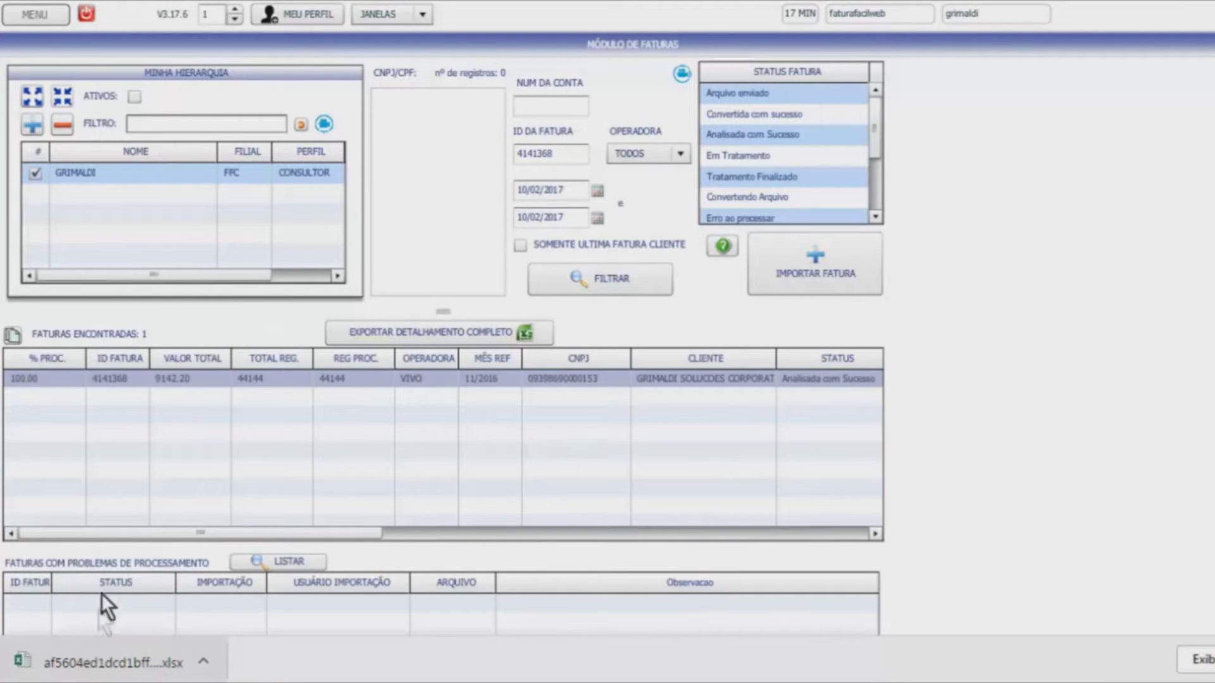
# - Open the downloaded .xlsx export of the invoice and switch to its GRÁFICOS sheet
pyautogui.click(162, 381)
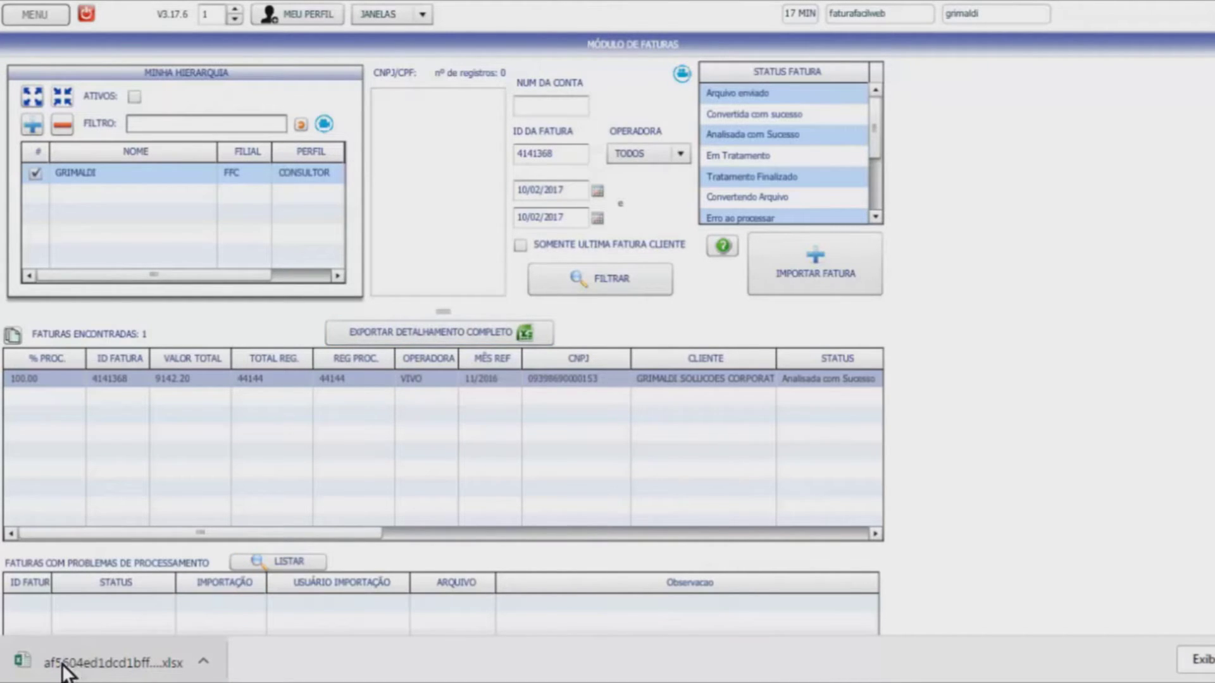
pyautogui.click(95, 652)
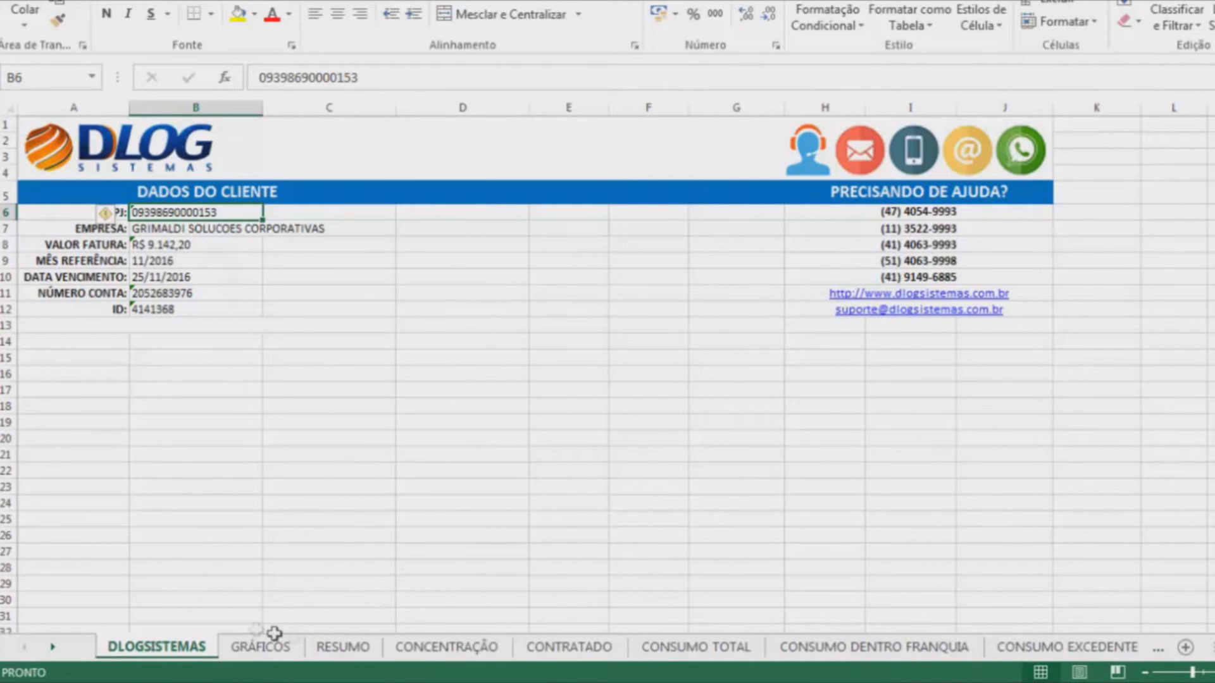
pyautogui.click(249, 645)
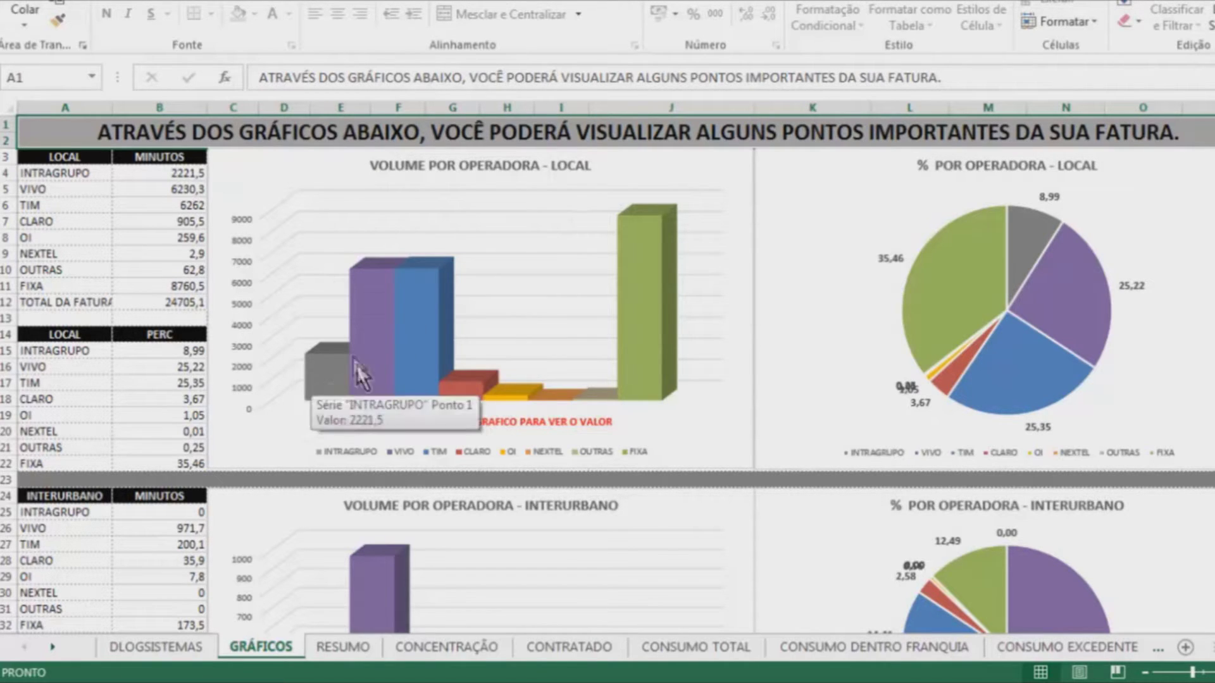
# - Examine the per-operator volume charts for local and long-distance (INTERURBANO) calls, and the TRAFEGO DAS LINHAS chart
pyautogui.moveTo(317, 376)
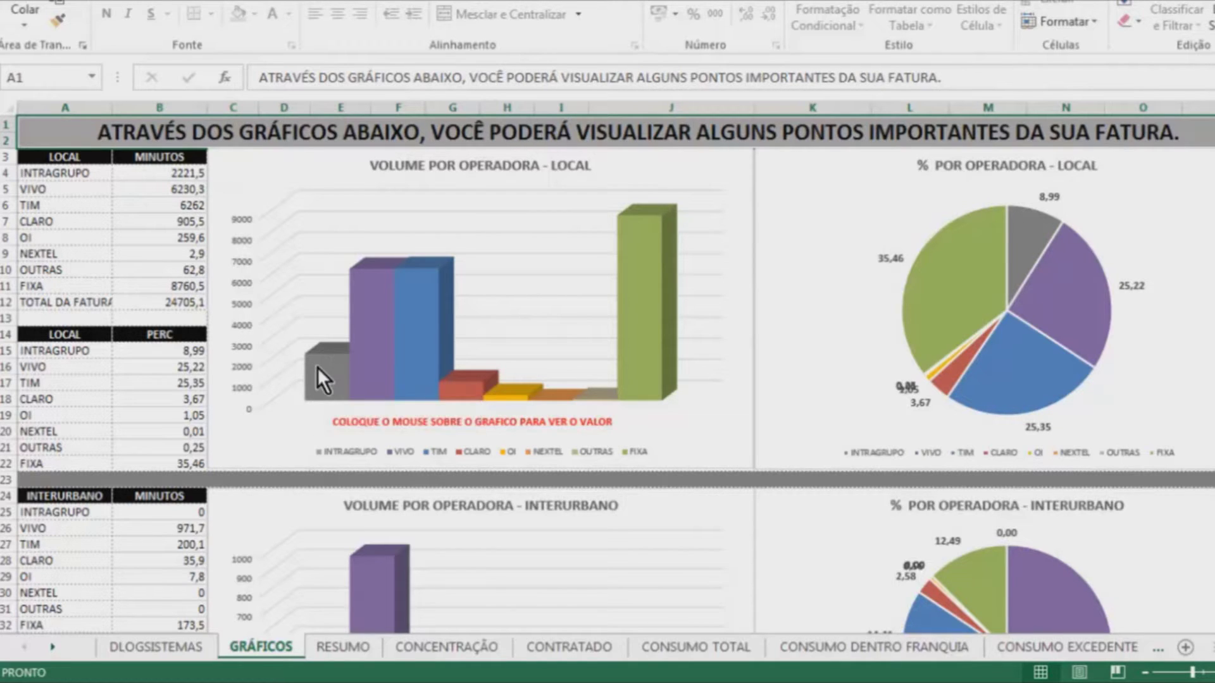
pyautogui.moveTo(374, 346)
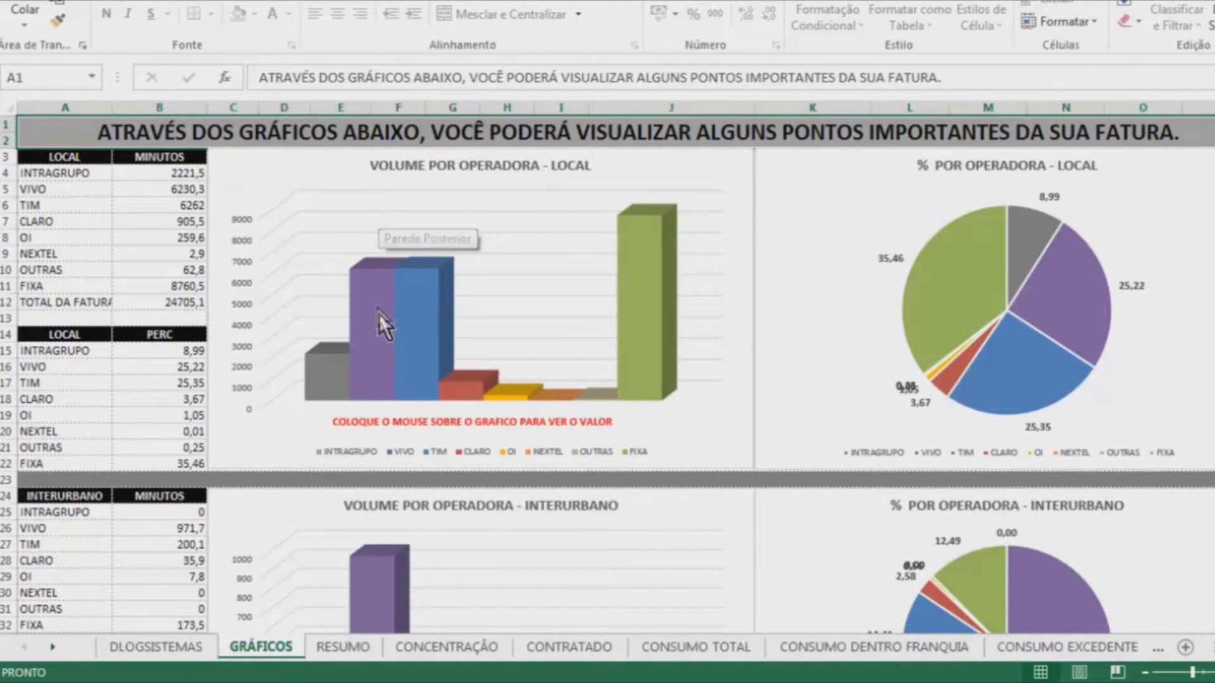
pyautogui.moveTo(434, 297)
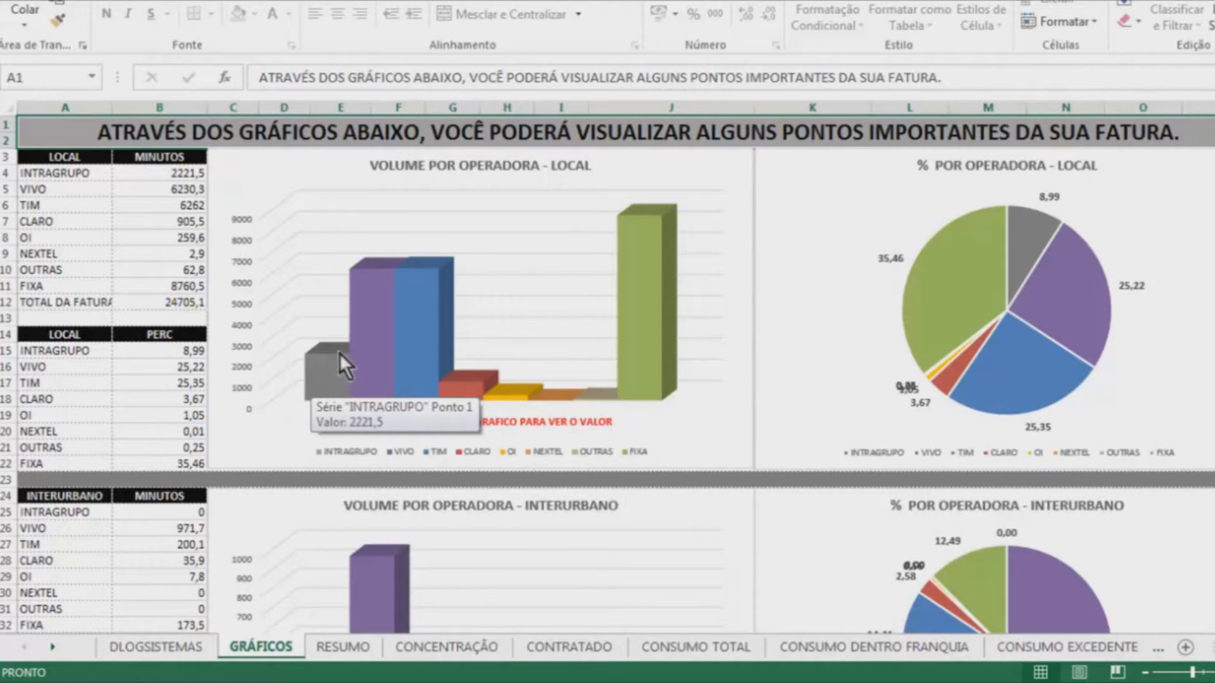
pyautogui.moveTo(369, 296)
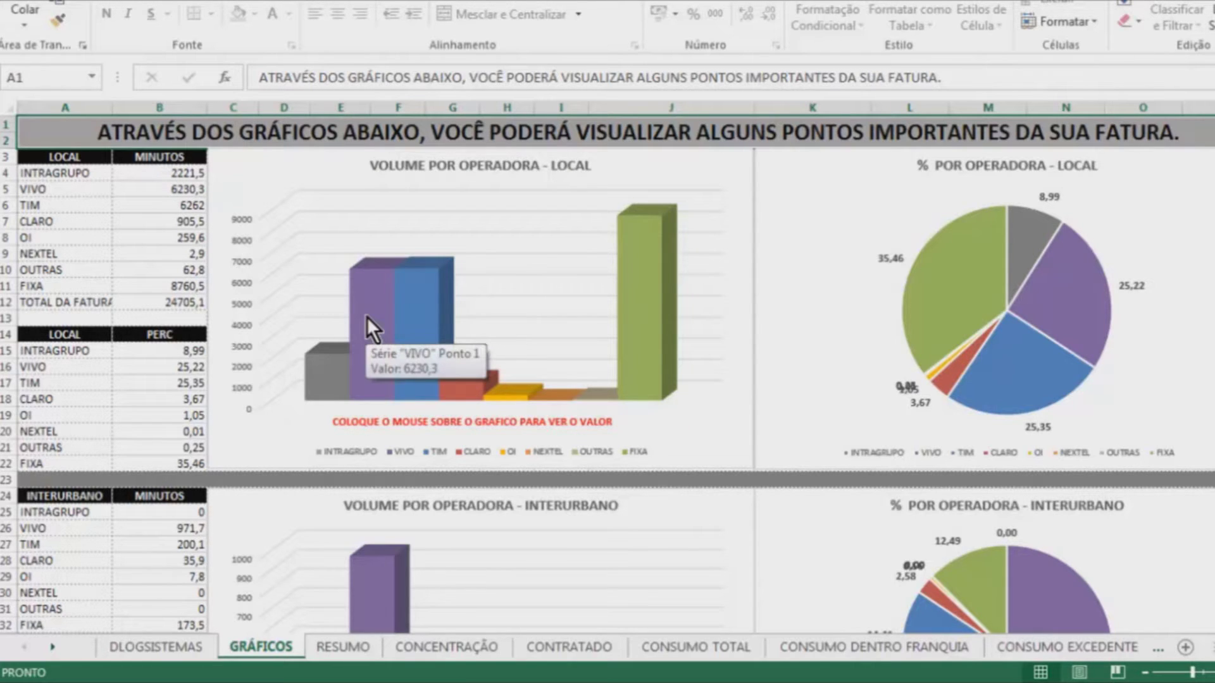
pyautogui.moveTo(420, 320)
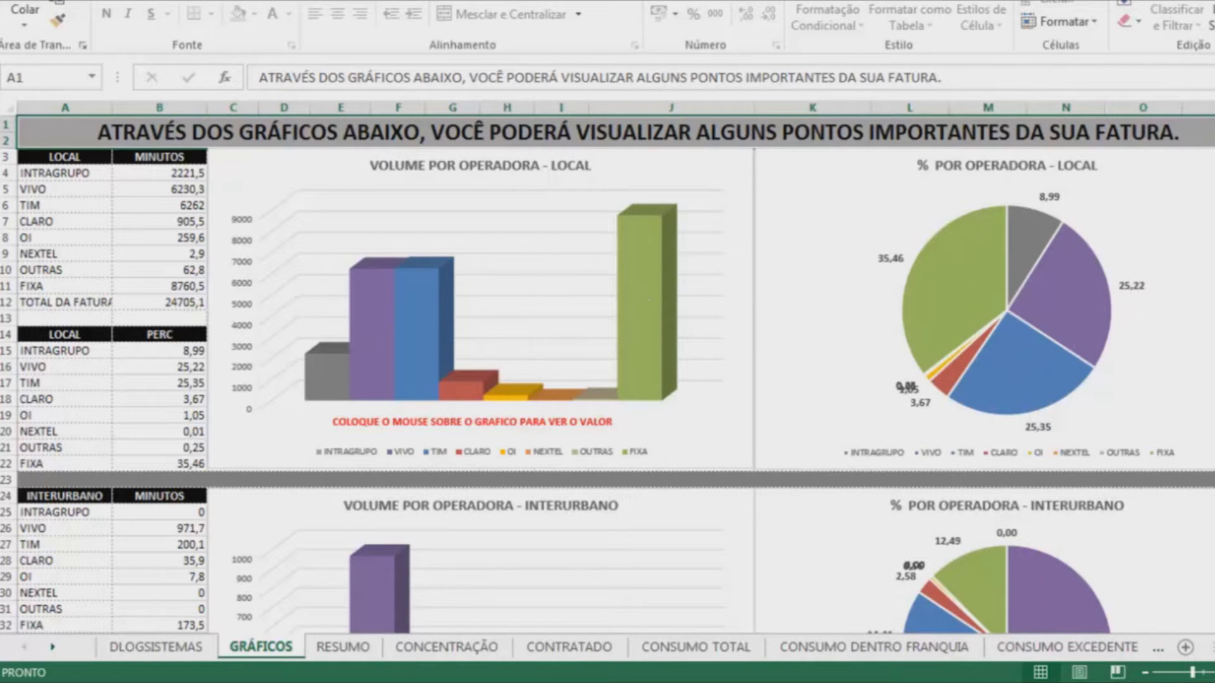
pyautogui.scroll(-6, 676, 631)
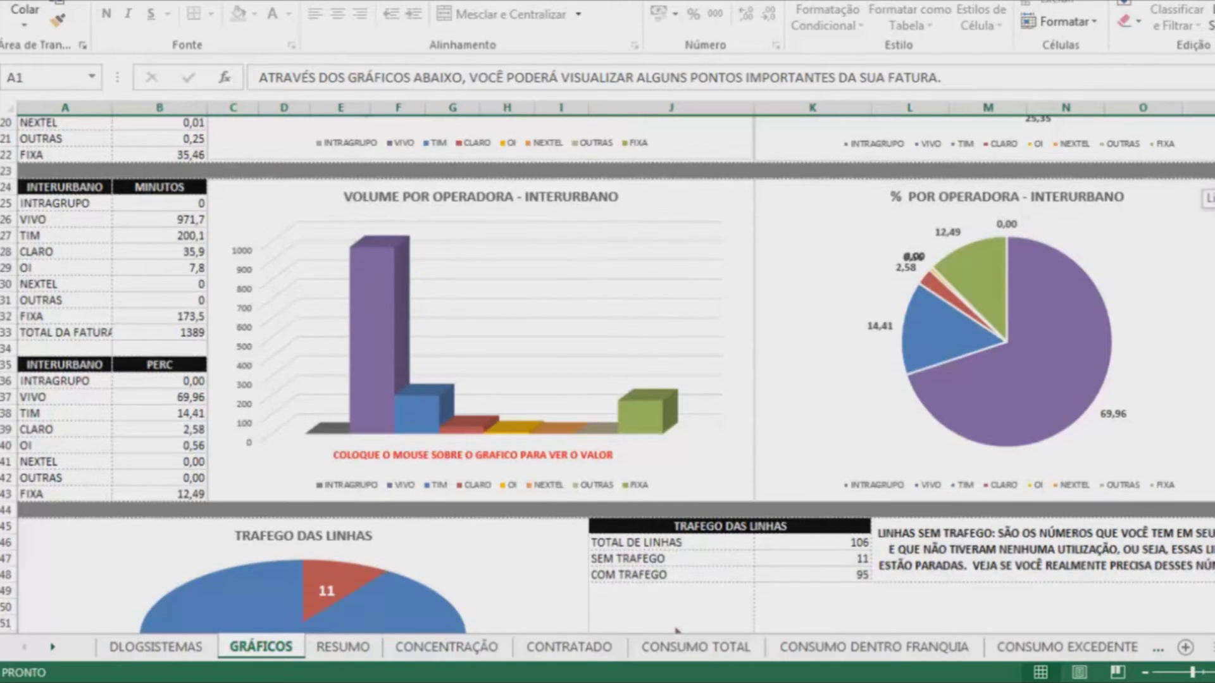
pyautogui.scroll(-8, 676, 631)
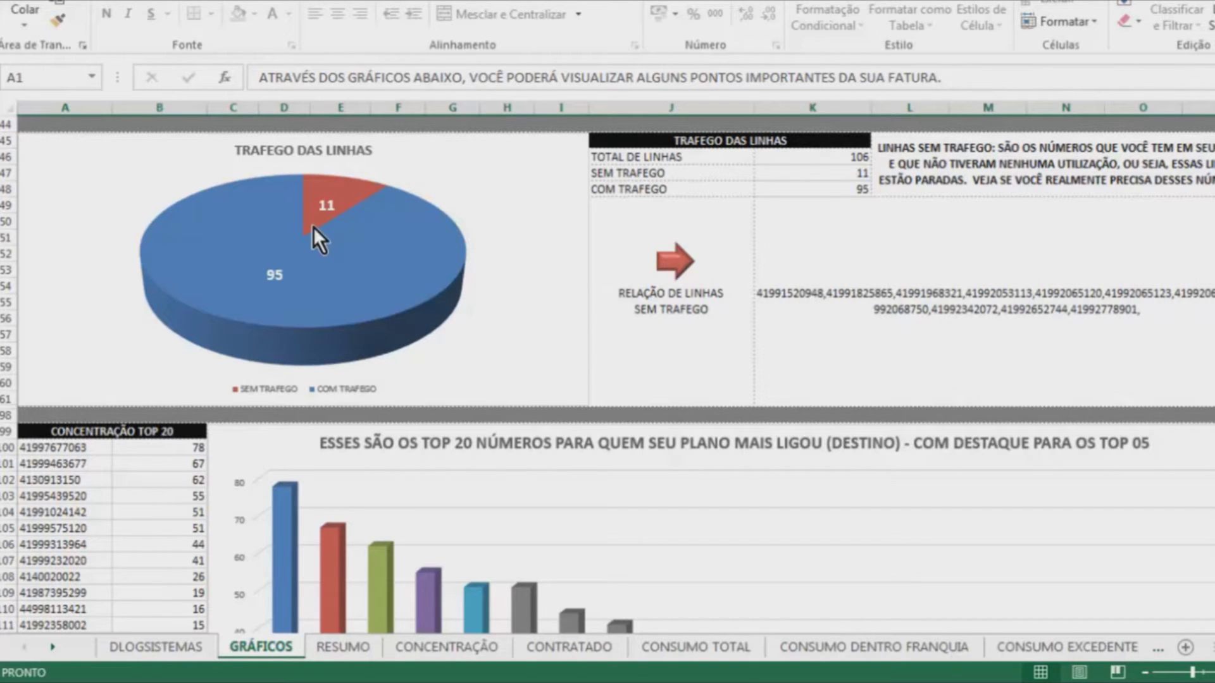
pyautogui.moveTo(313, 227)
pyautogui.moveTo(368, 258)
# - Examine the CONCENTRAÇÃO TOP 20 table, its bar chart and the participation pie charts, focusing on the most-called number
pyautogui.scroll(-5, 921, 300)
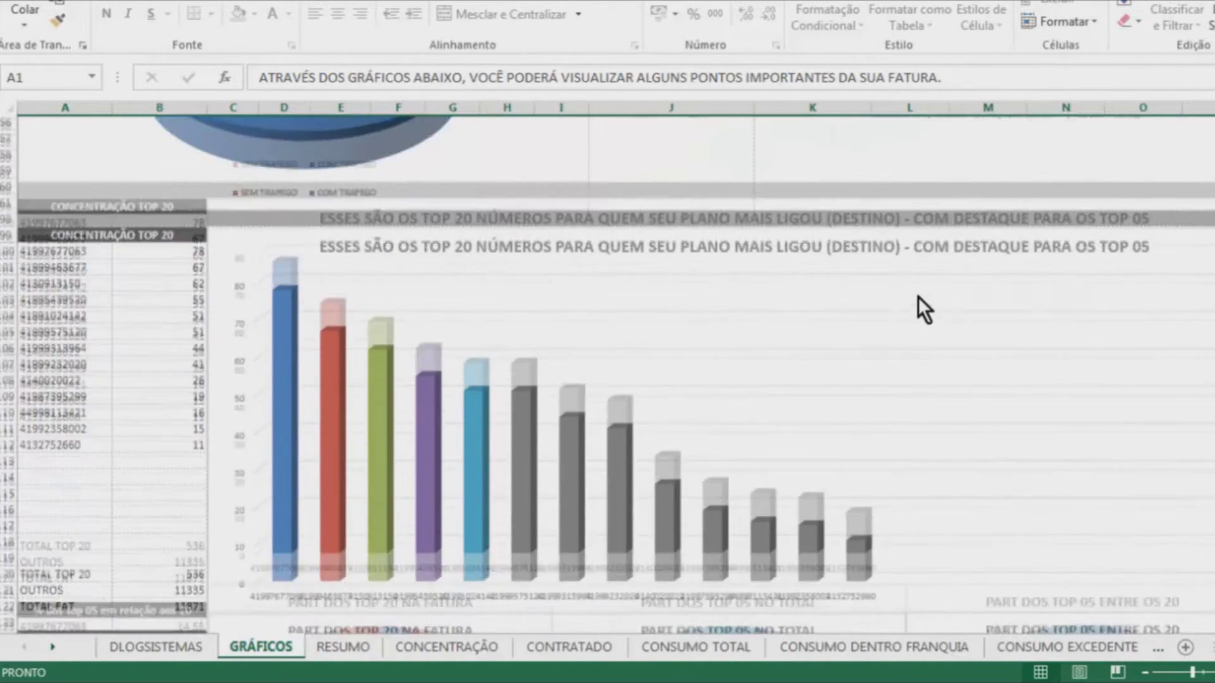
pyautogui.scroll(-2, 918, 297)
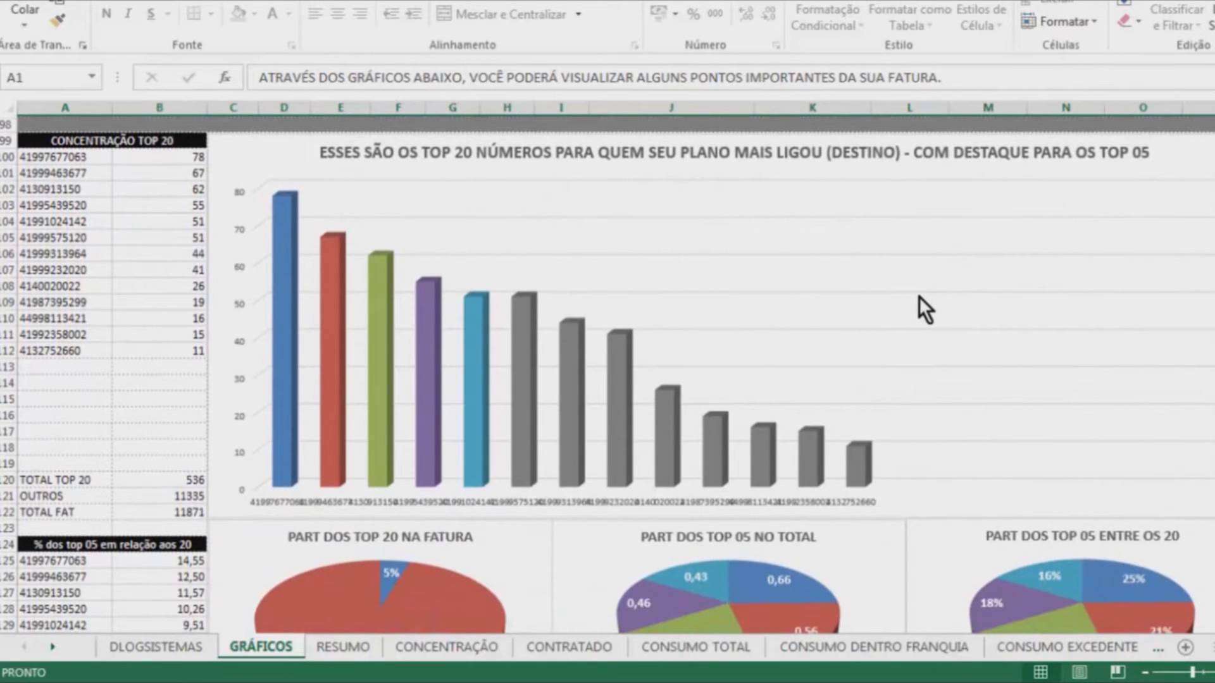
pyautogui.moveTo(279, 242)
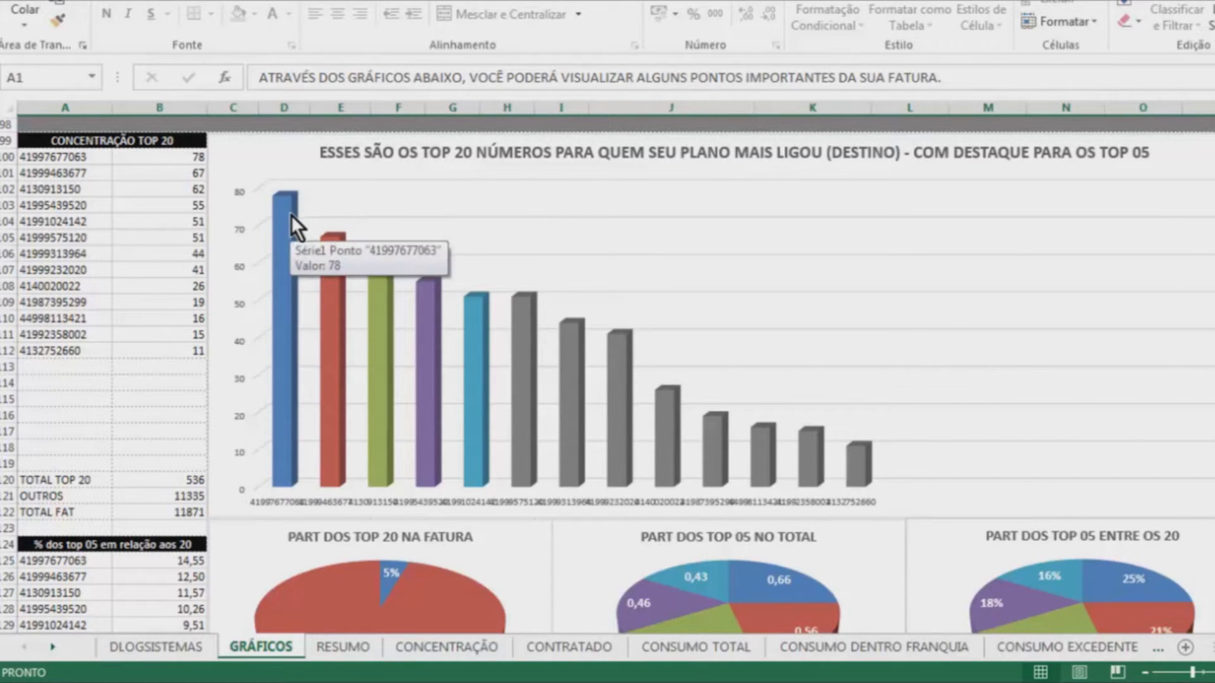
pyautogui.moveTo(328, 261)
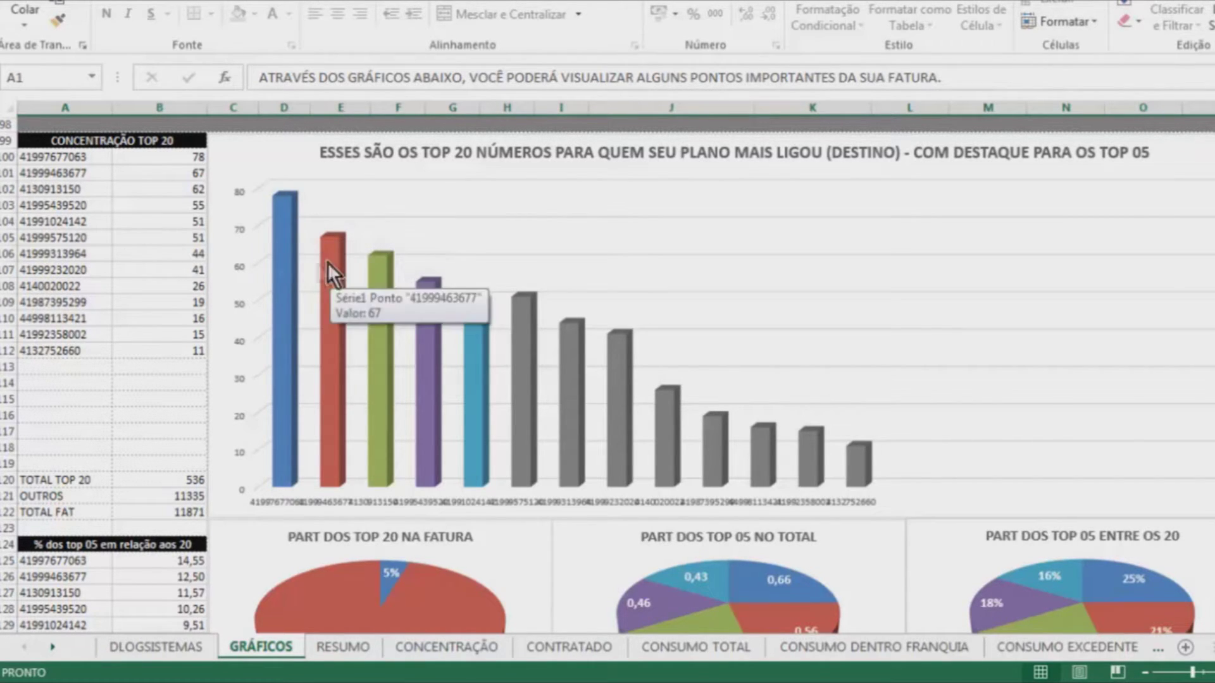
pyautogui.click(97, 163)
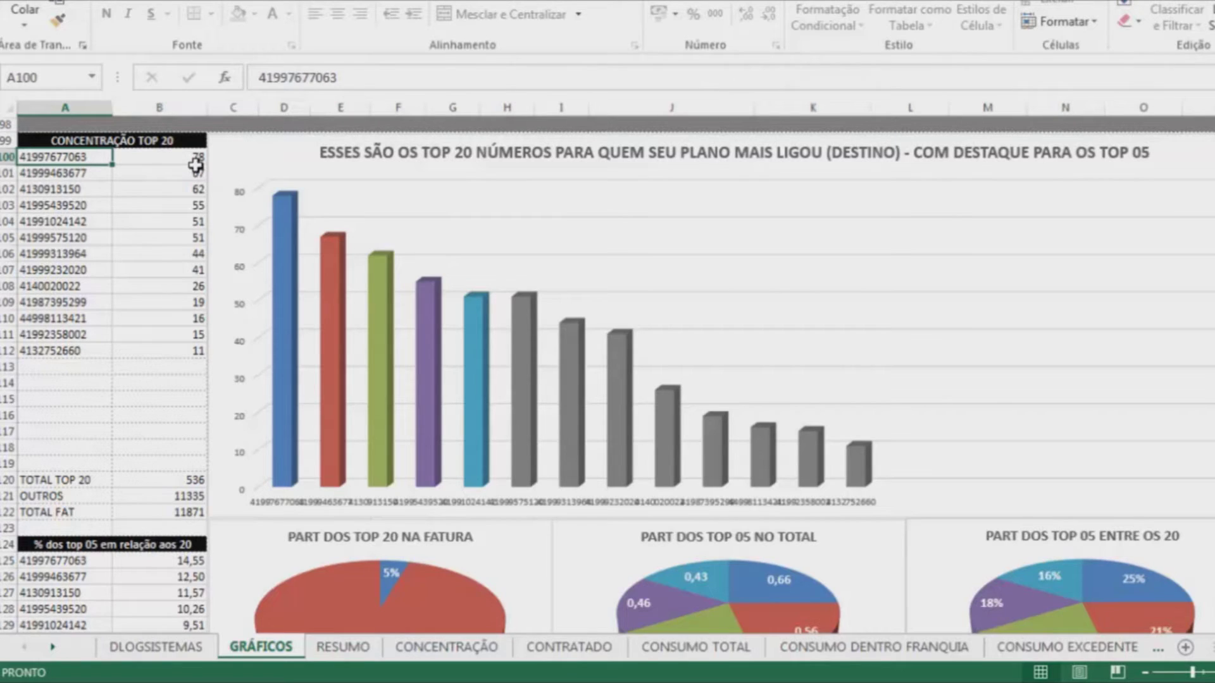
pyautogui.click(193, 161)
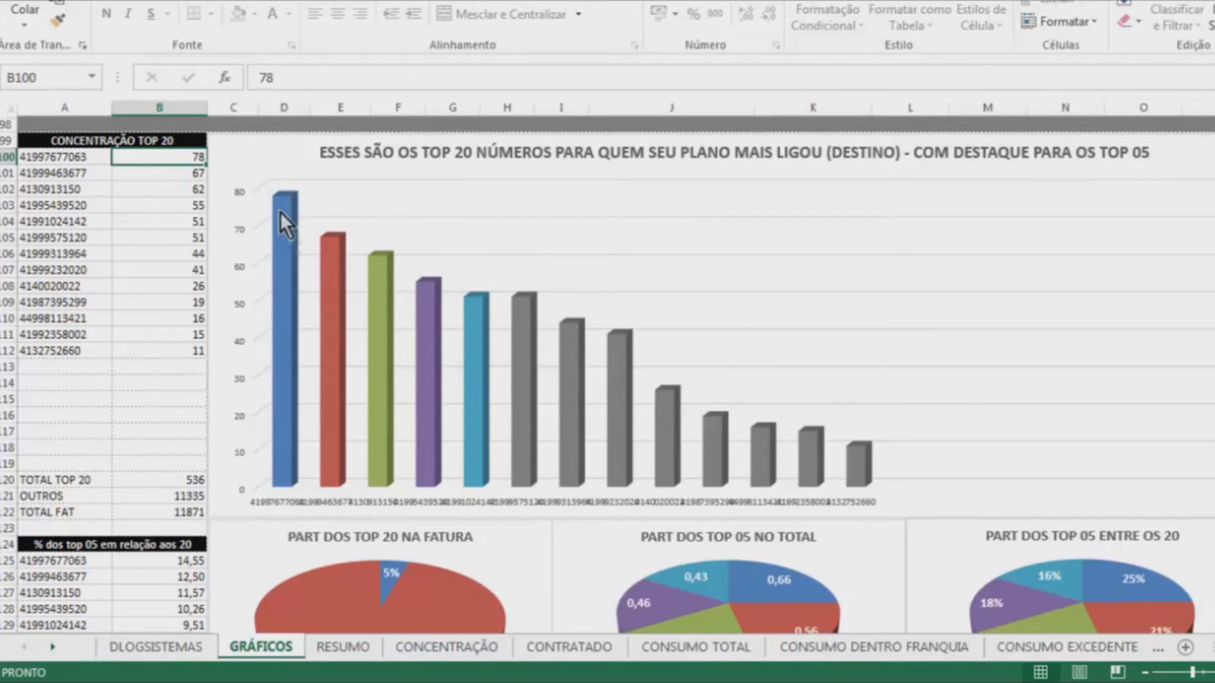
pyautogui.moveTo(291, 211)
pyautogui.scroll(-3, 642, 342)
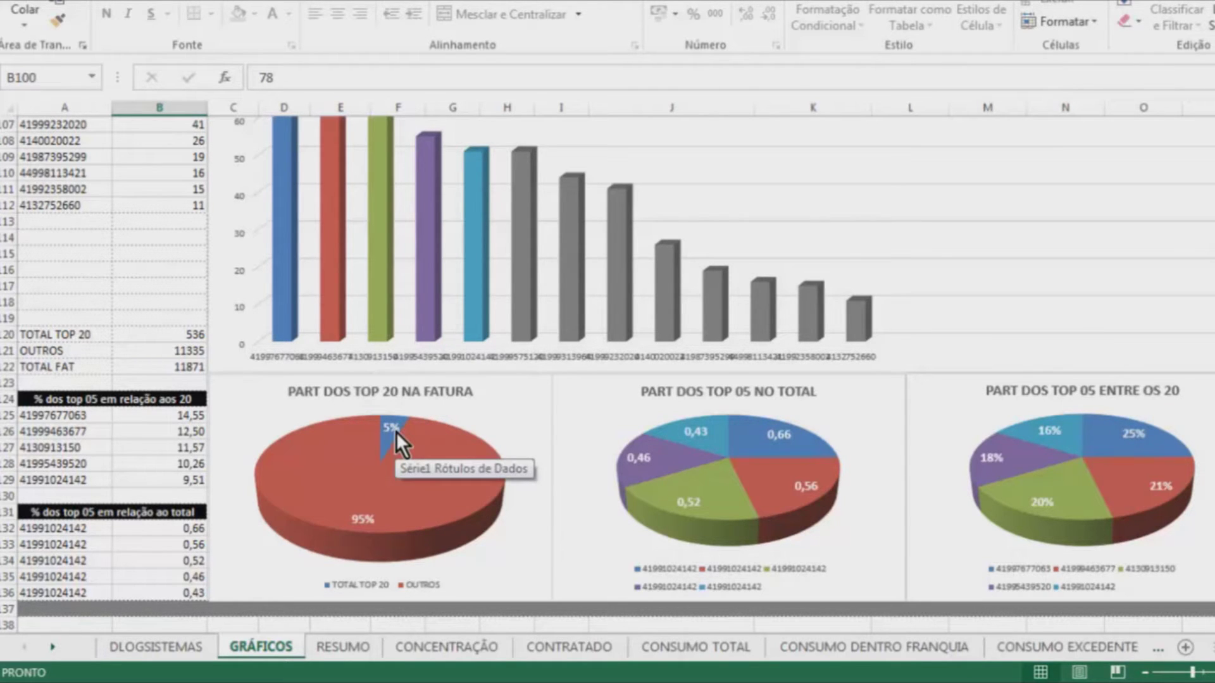
pyautogui.scroll(2, 571, 383)
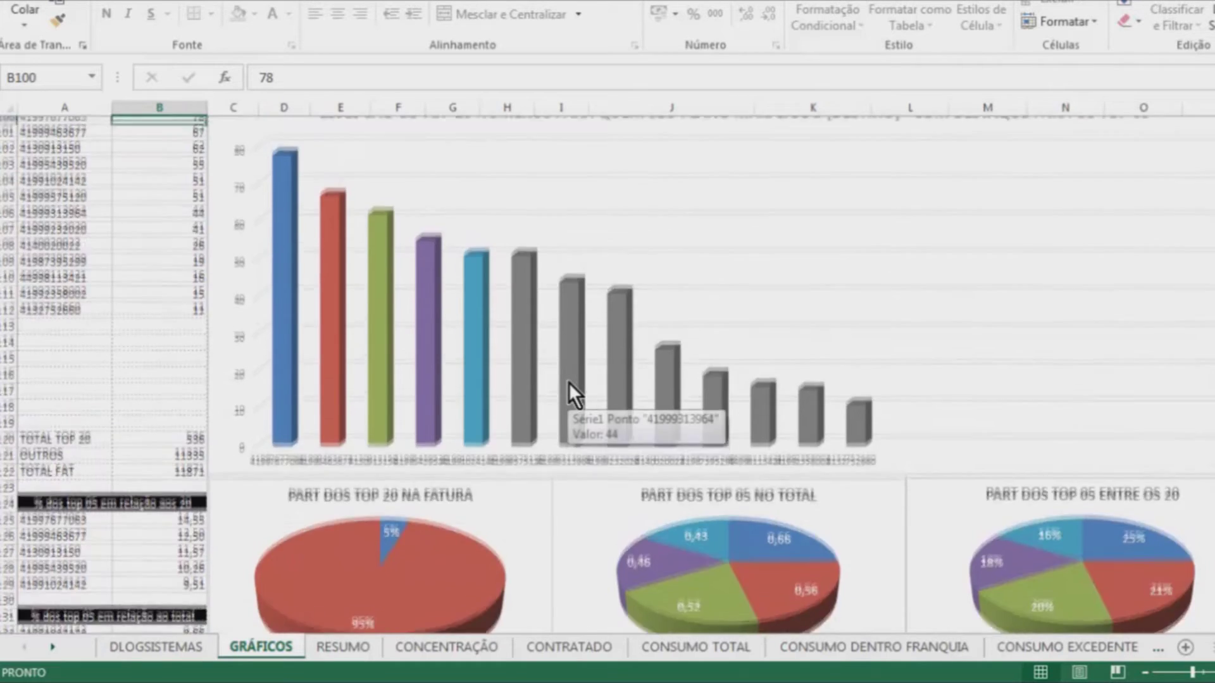
pyautogui.scroll(1, 568, 382)
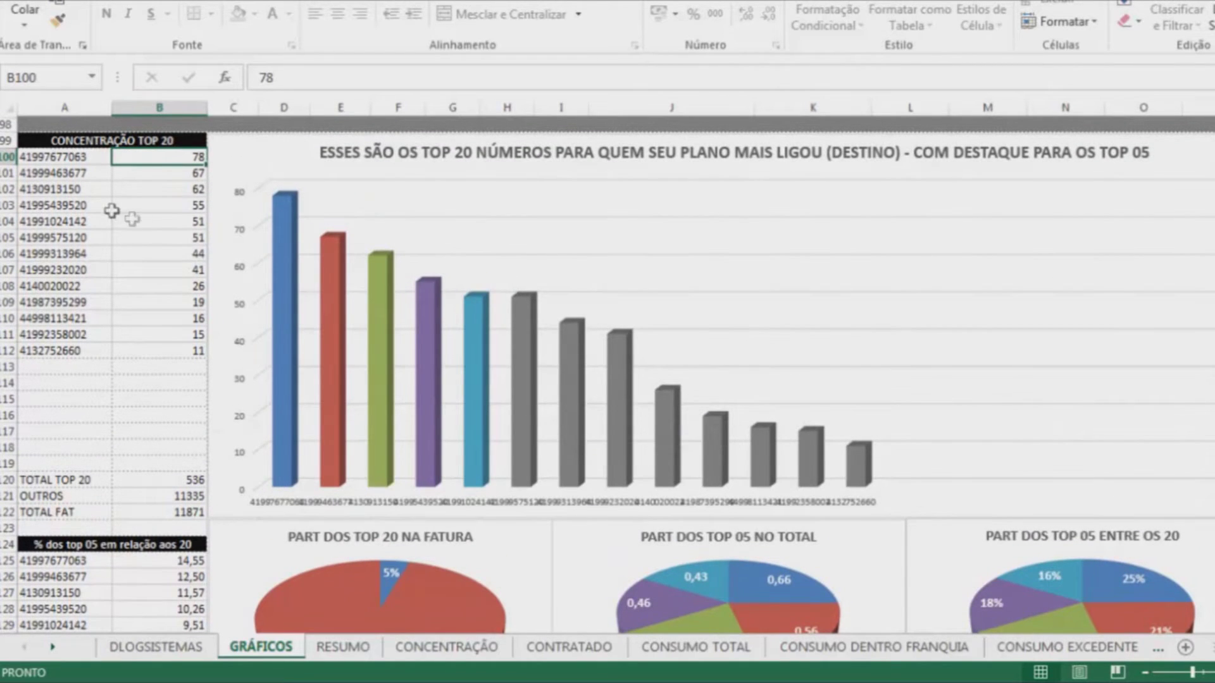
pyautogui.click(47, 160)
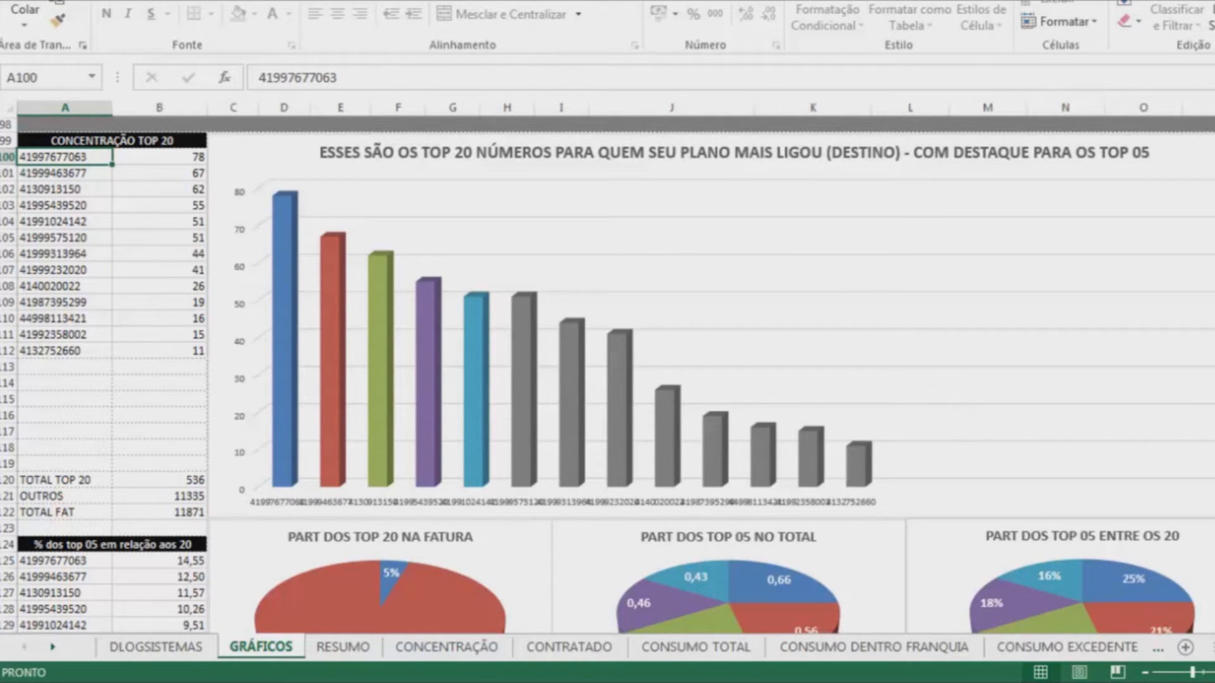
# - On the DETALHAMENTO COMPLETO sheet, filter the NÚMERO DESTINO column to show only the most-called destination phone number
pyautogui.moveTo(1212, 648); pyautogui.dragTo(1214, 647)
pyautogui.click(1189, 648)
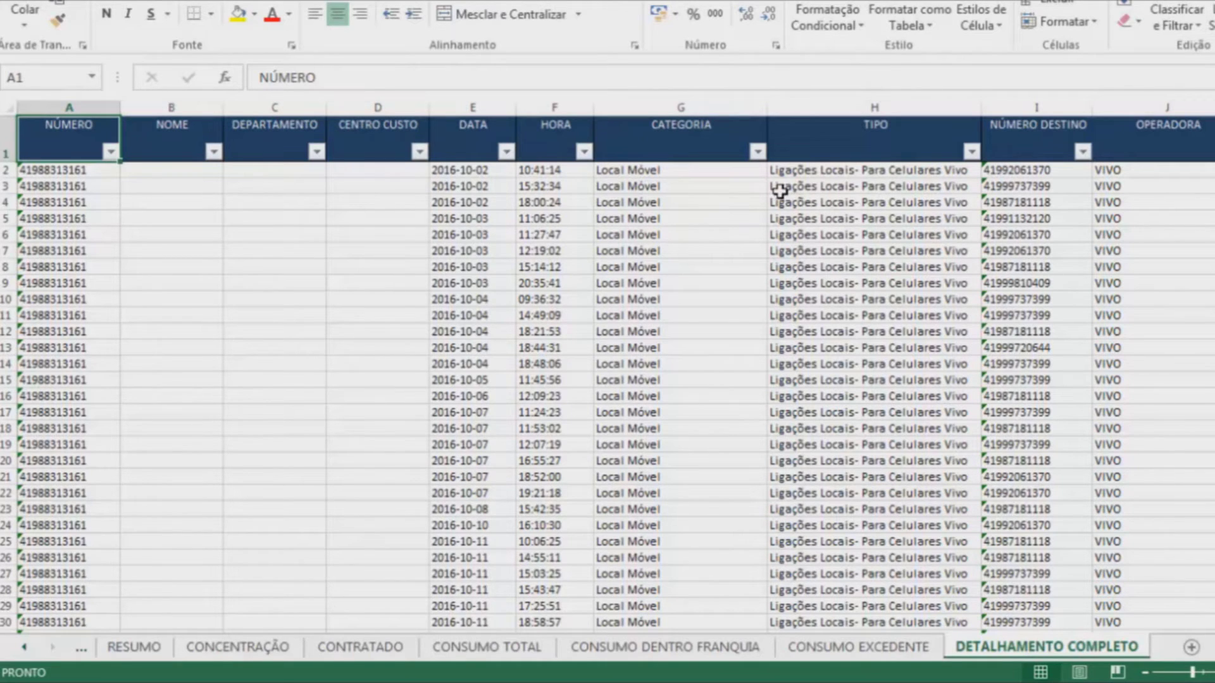
pyautogui.click(1023, 131)
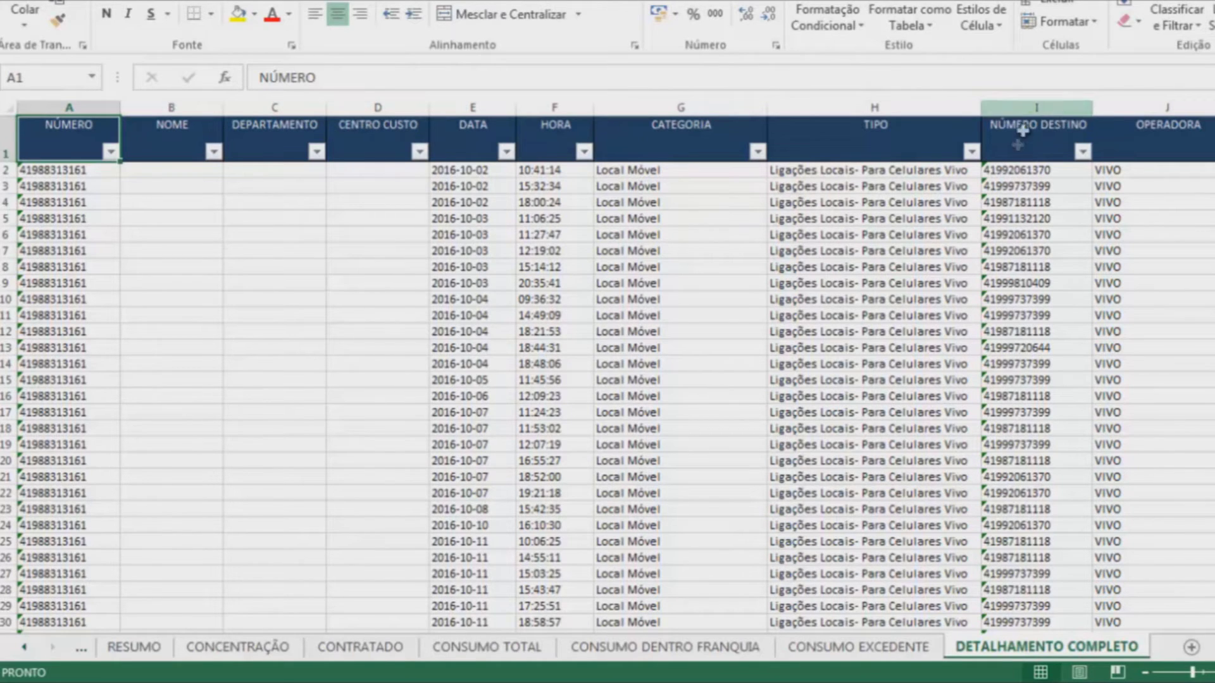
pyautogui.click(1083, 151)
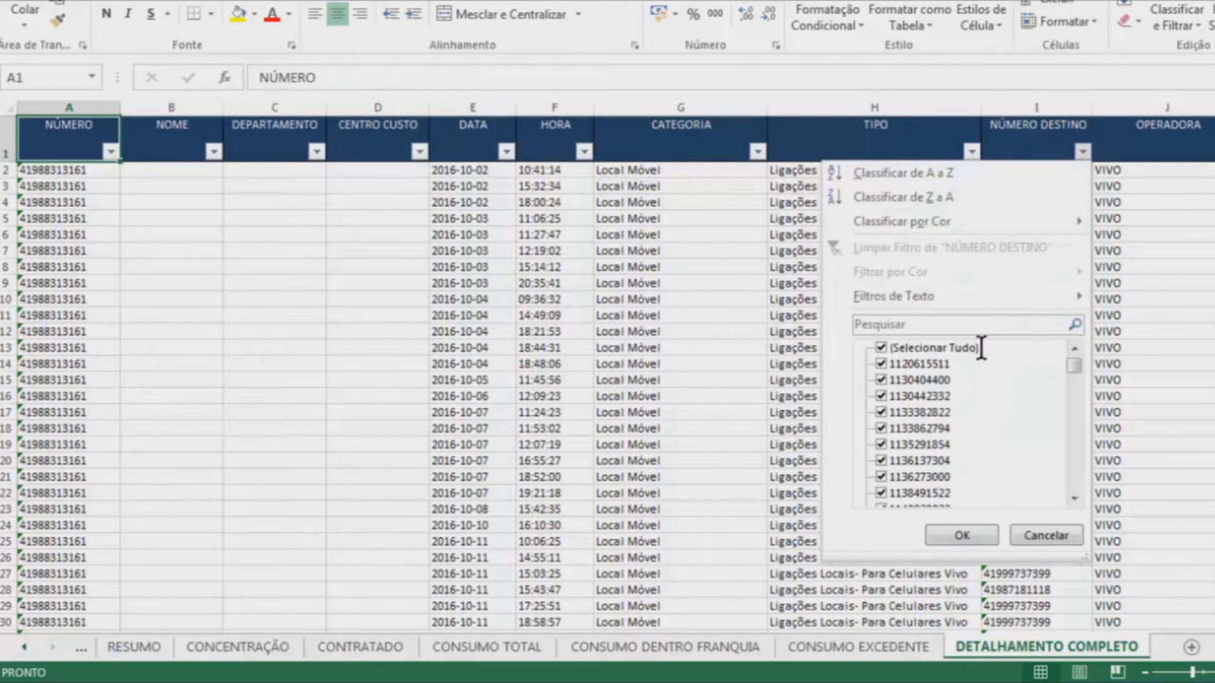
pyautogui.click(975, 336)
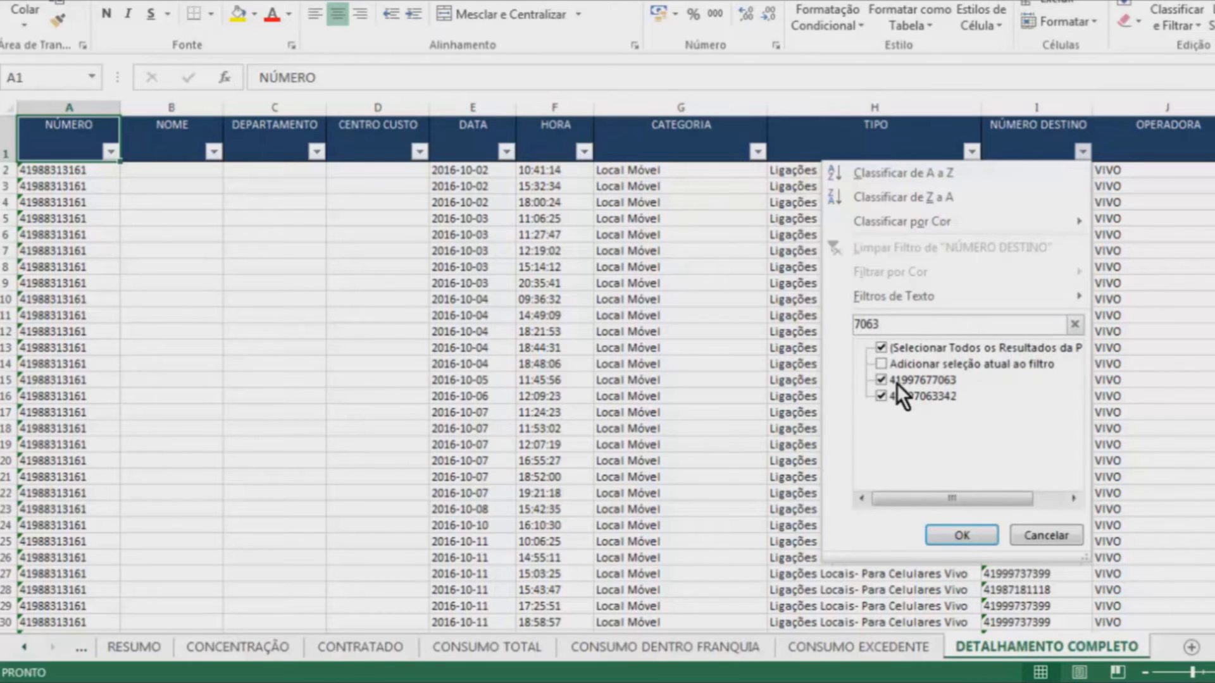
pyautogui.click(883, 396)
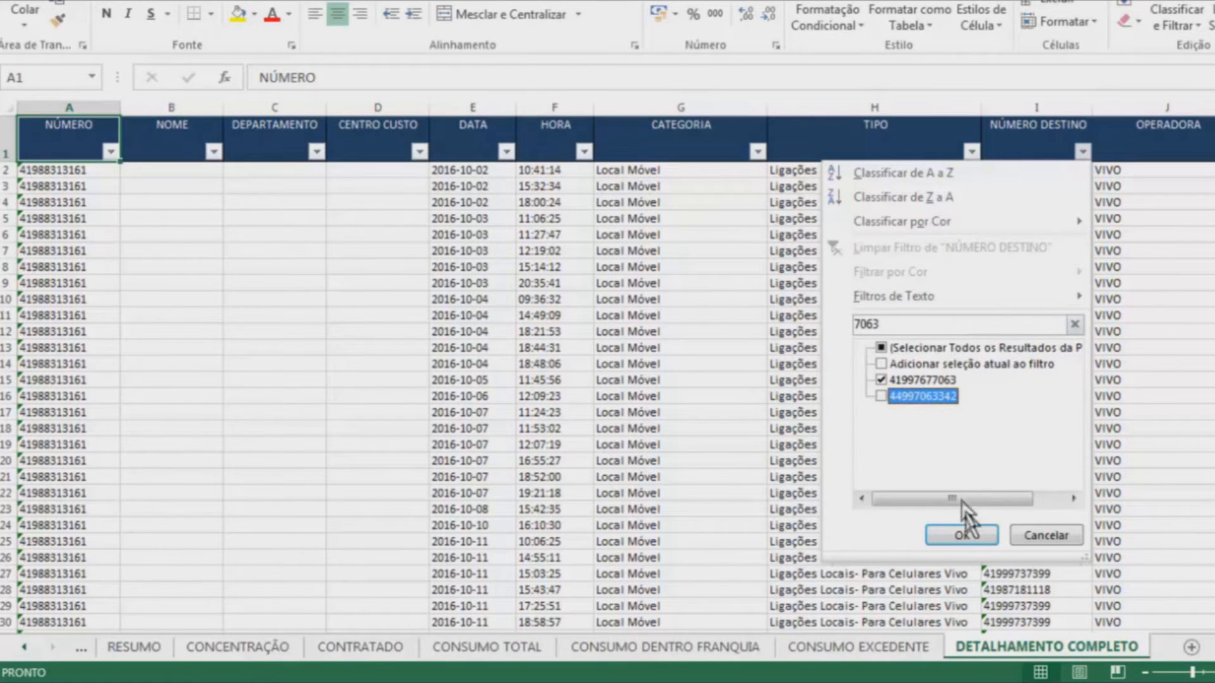
pyautogui.click(963, 536)
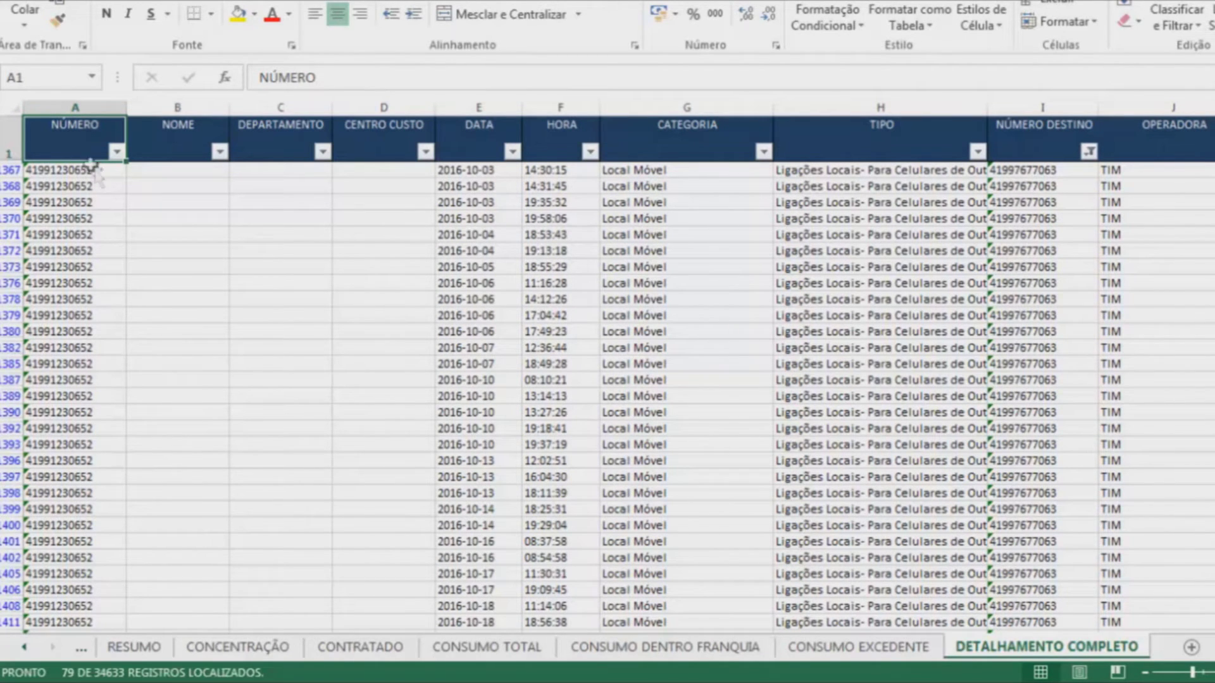
# - Examine the filtered calls' originating line and call times in the NÚMERO and HORA columns, checking the evening calls
pyautogui.click(84, 119)
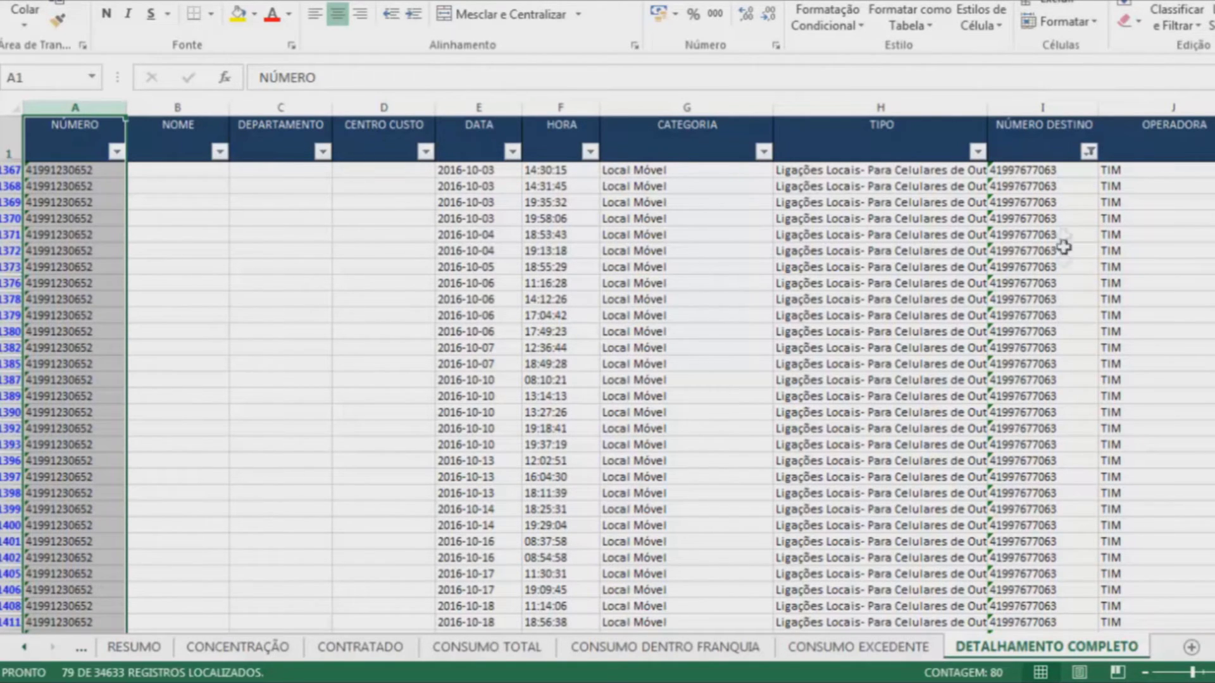
pyautogui.click(578, 124)
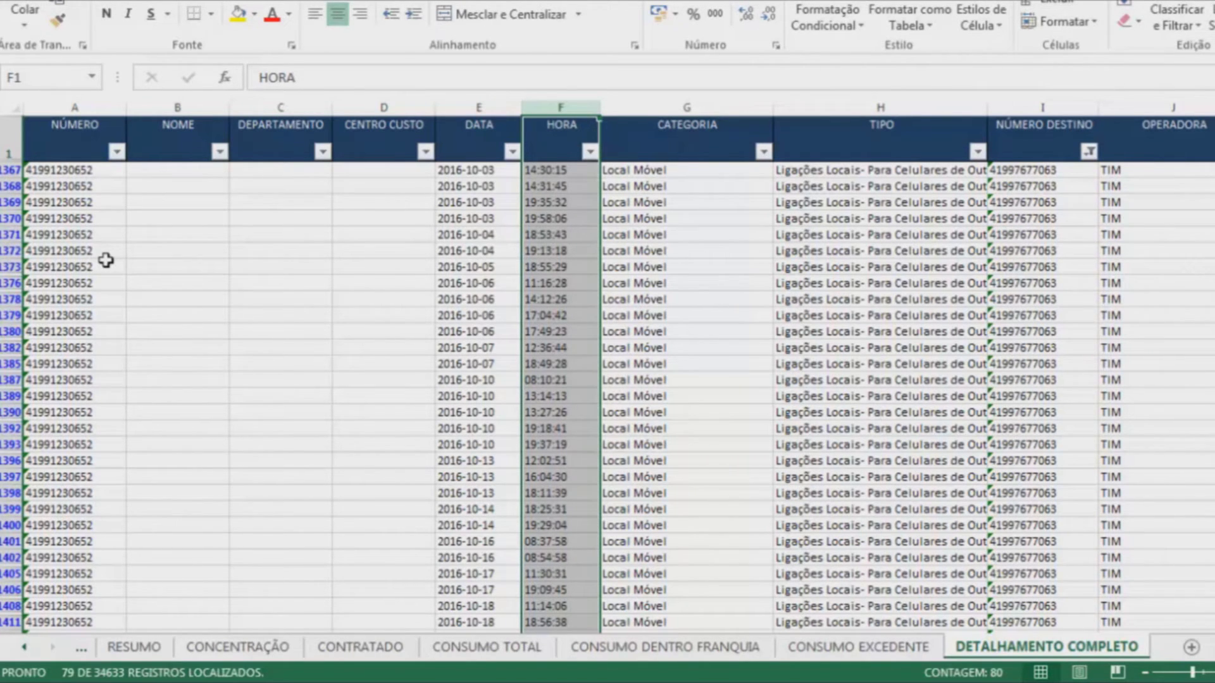
pyautogui.scroll(-4, 105, 260)
pyautogui.scroll(-4, 105, 260)
pyautogui.scroll(-1, 106, 260)
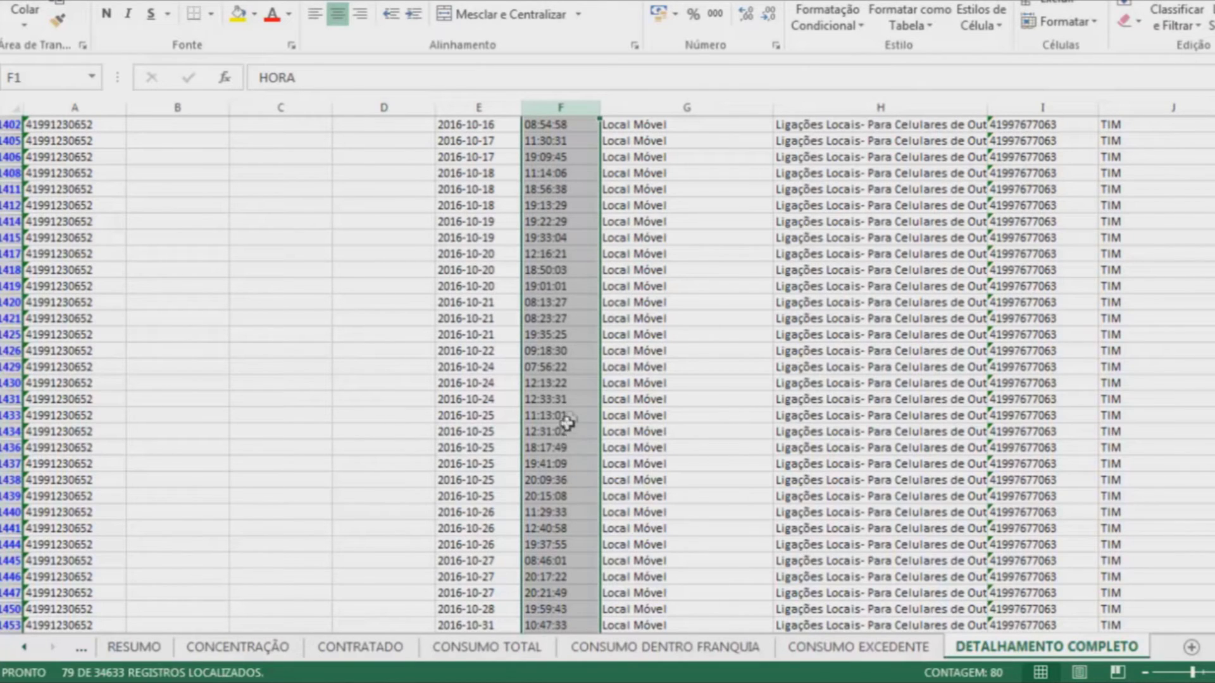
pyautogui.click(560, 481)
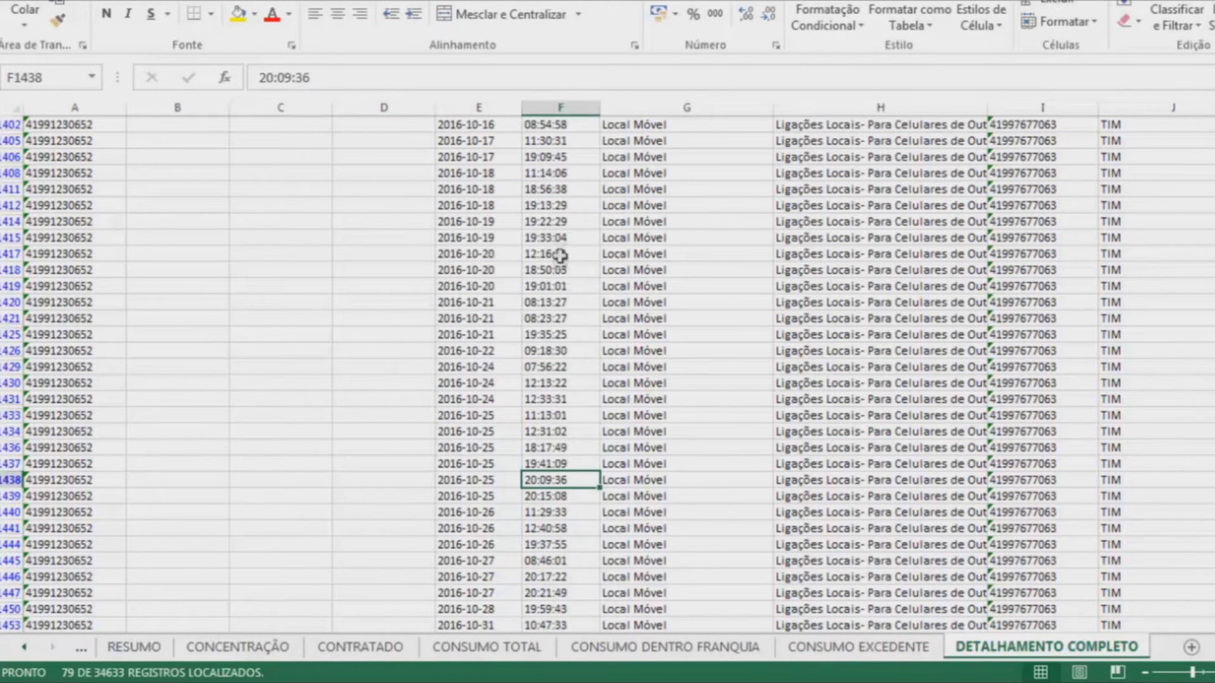
pyautogui.click(554, 223)
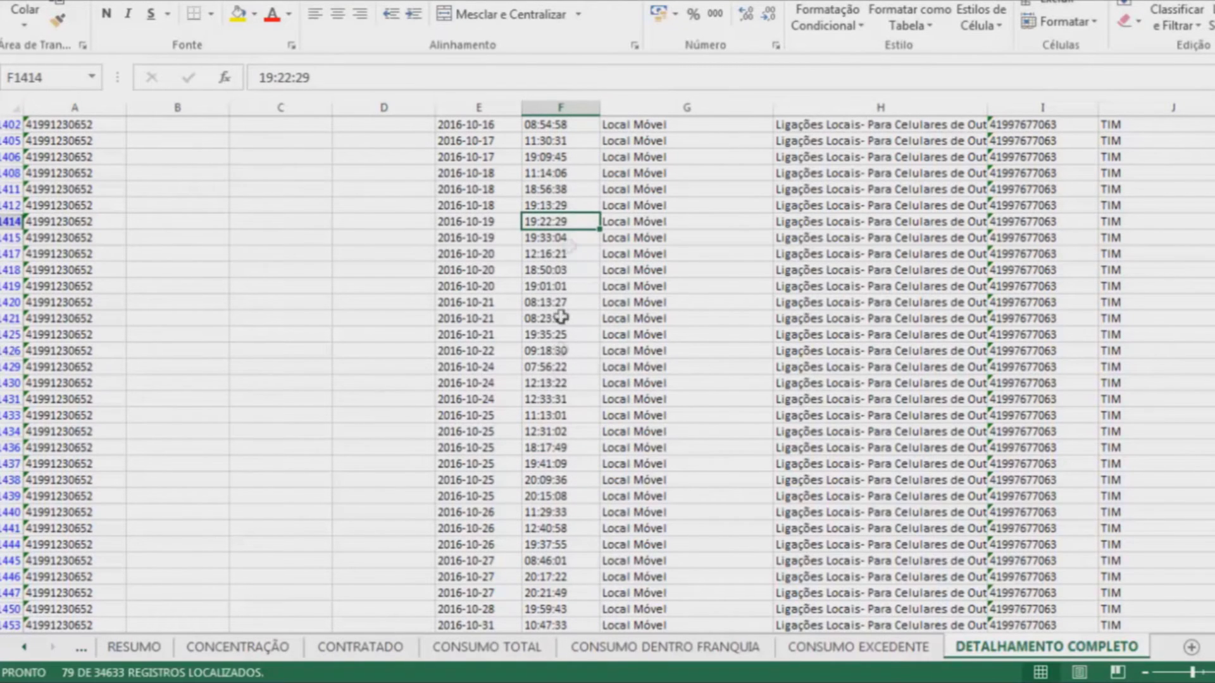
pyautogui.click(562, 161)
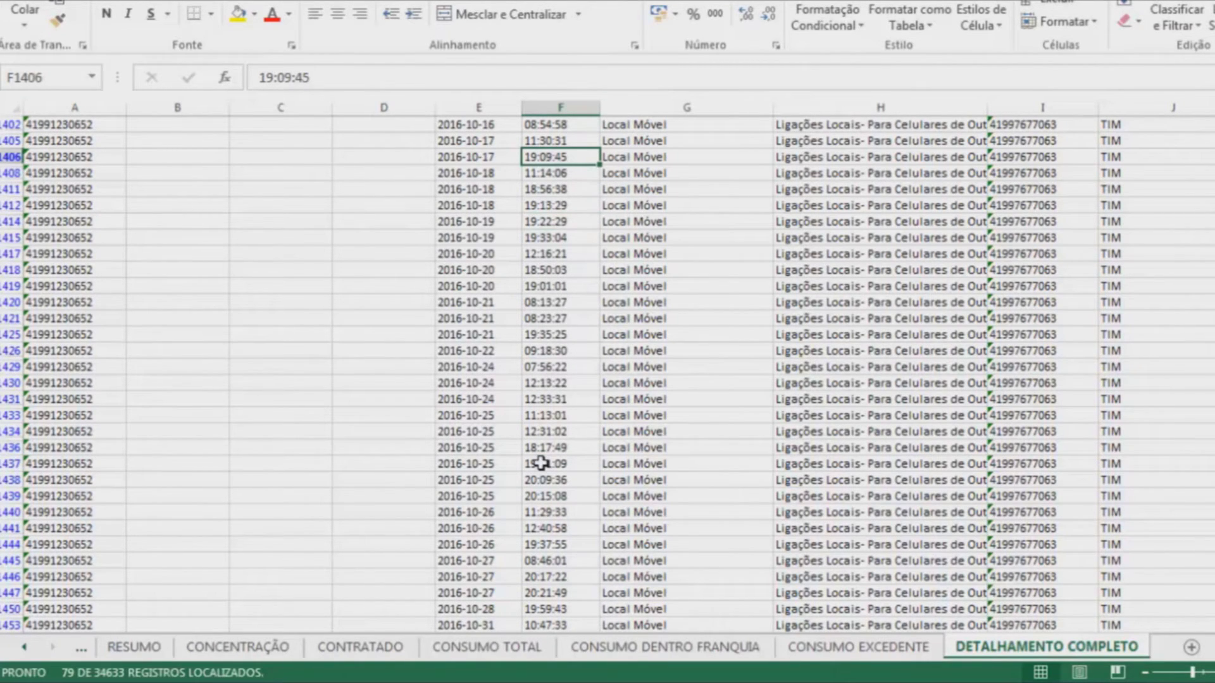
pyautogui.scroll(-1, 541, 464)
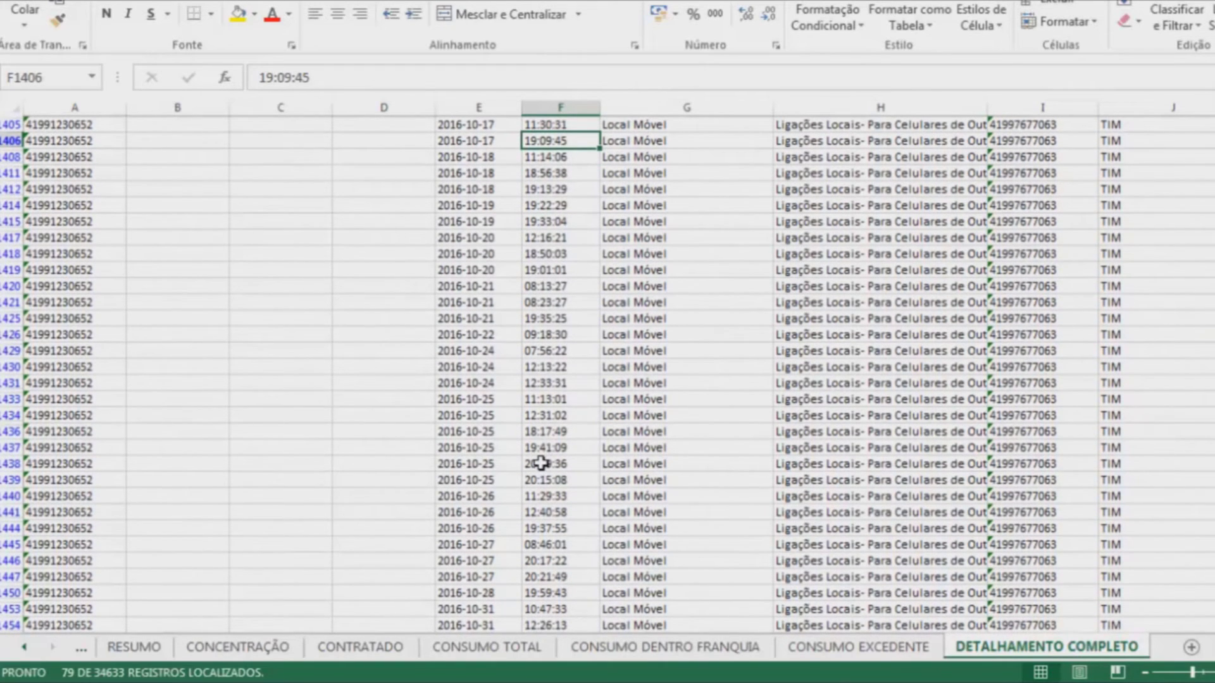
pyautogui.scroll(-1, 541, 464)
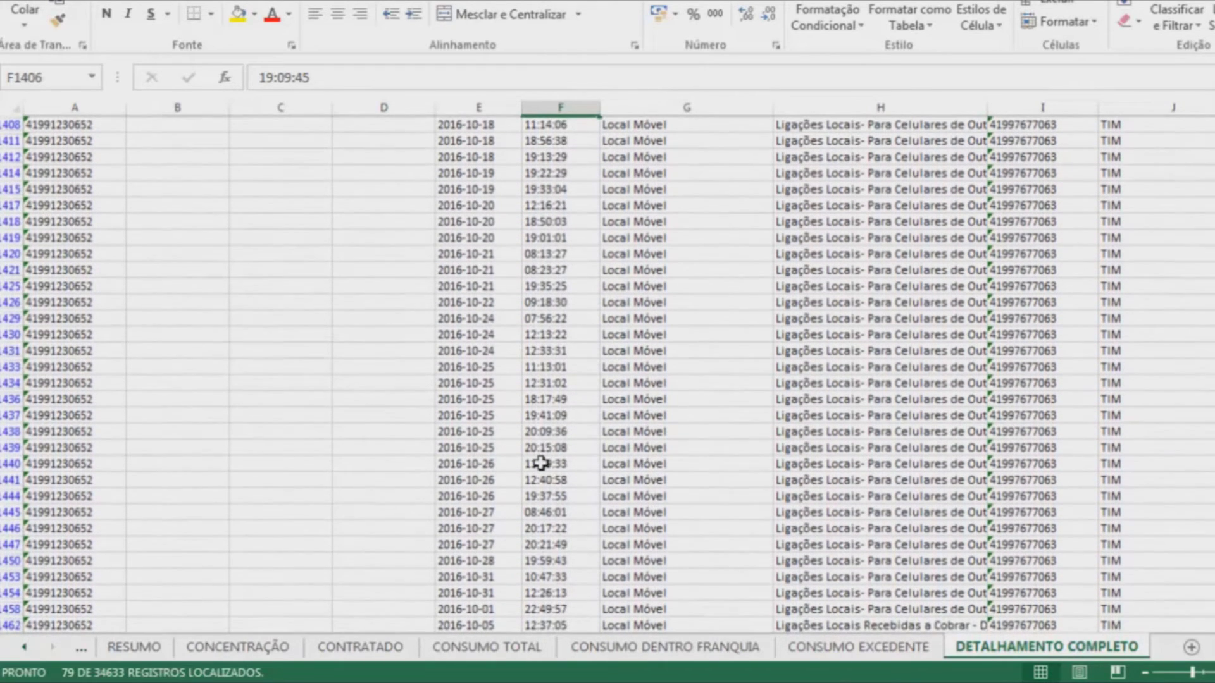
pyautogui.click(561, 613)
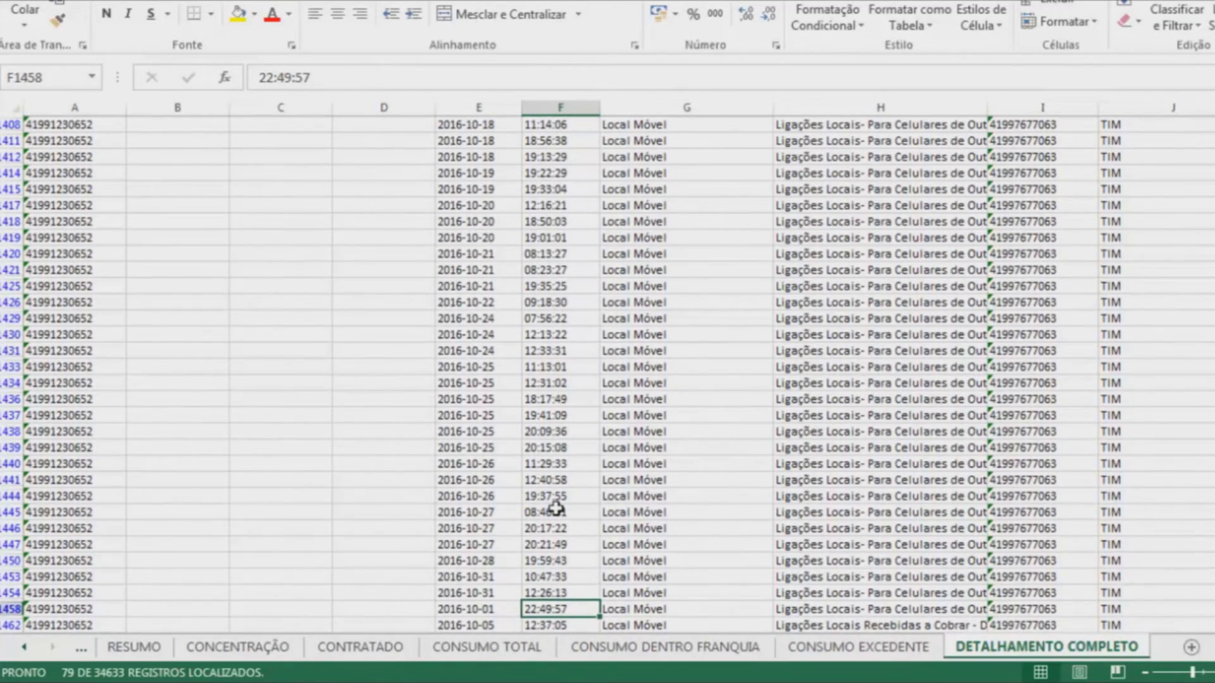
# - Return to the GRÁFICOS sheet and review the CONCENTRAÇÃO TOP 20 table and its bar chart of most-called destination numbers
pyautogui.scroll(6, 555, 508)
pyautogui.scroll(4, 556, 507)
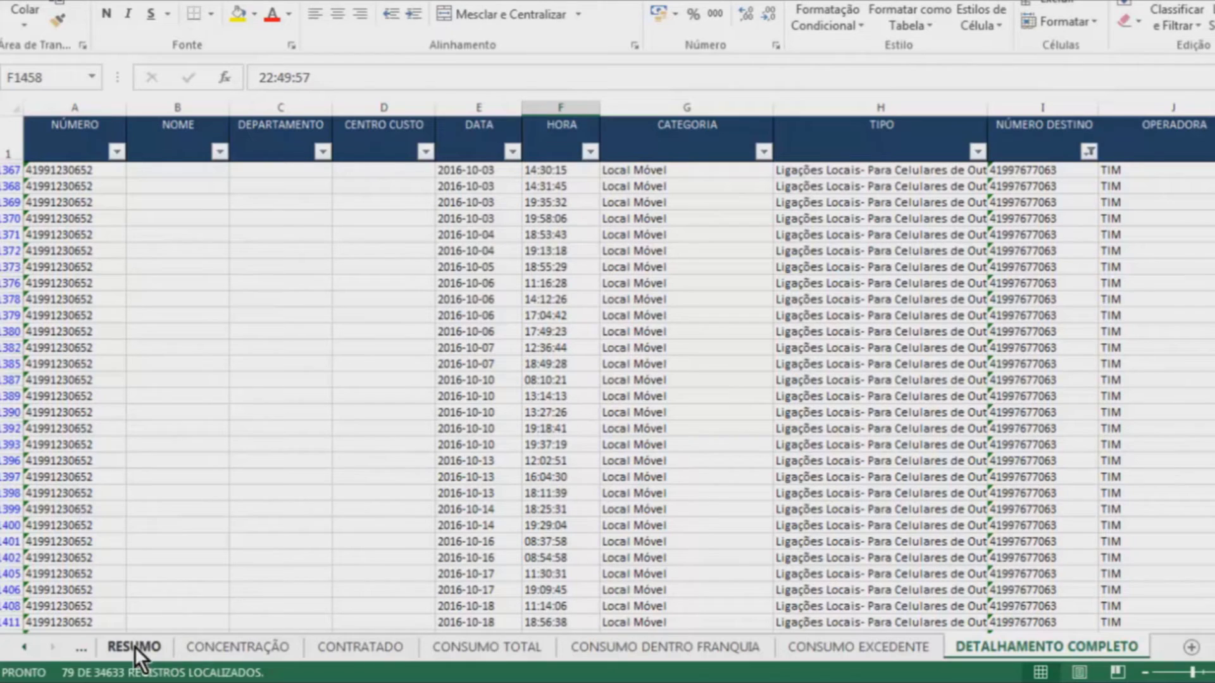
pyautogui.click(23, 647)
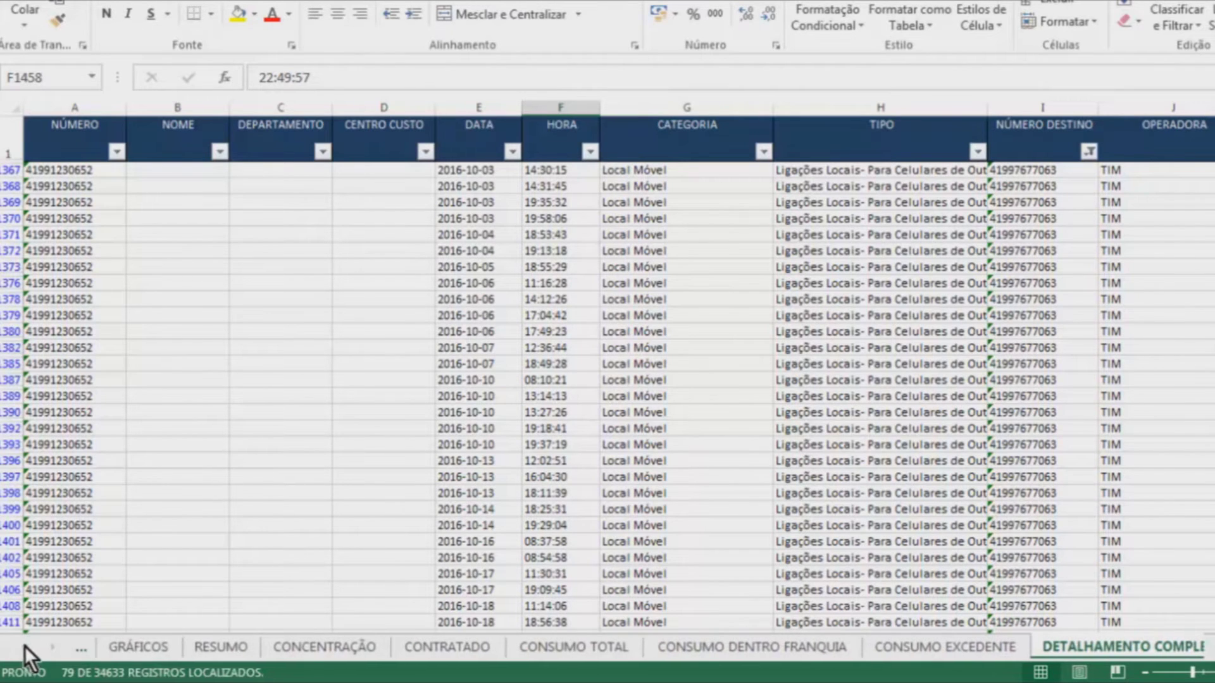
pyautogui.click(139, 647)
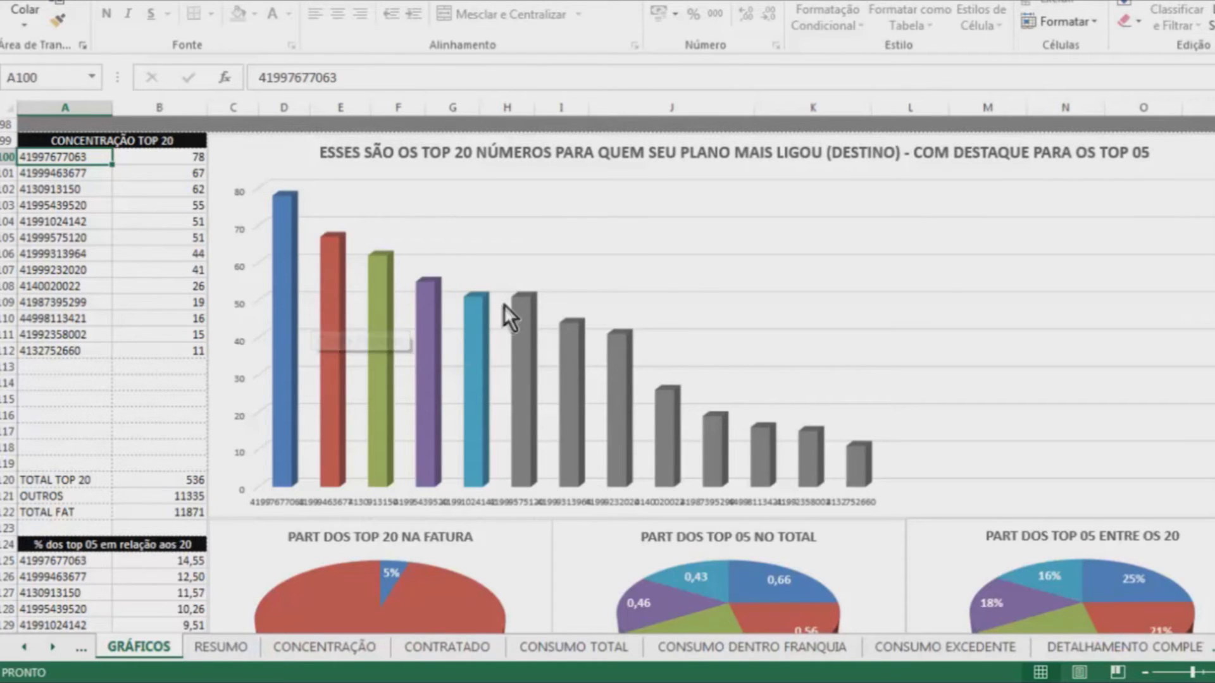
pyautogui.scroll(4, 503, 306)
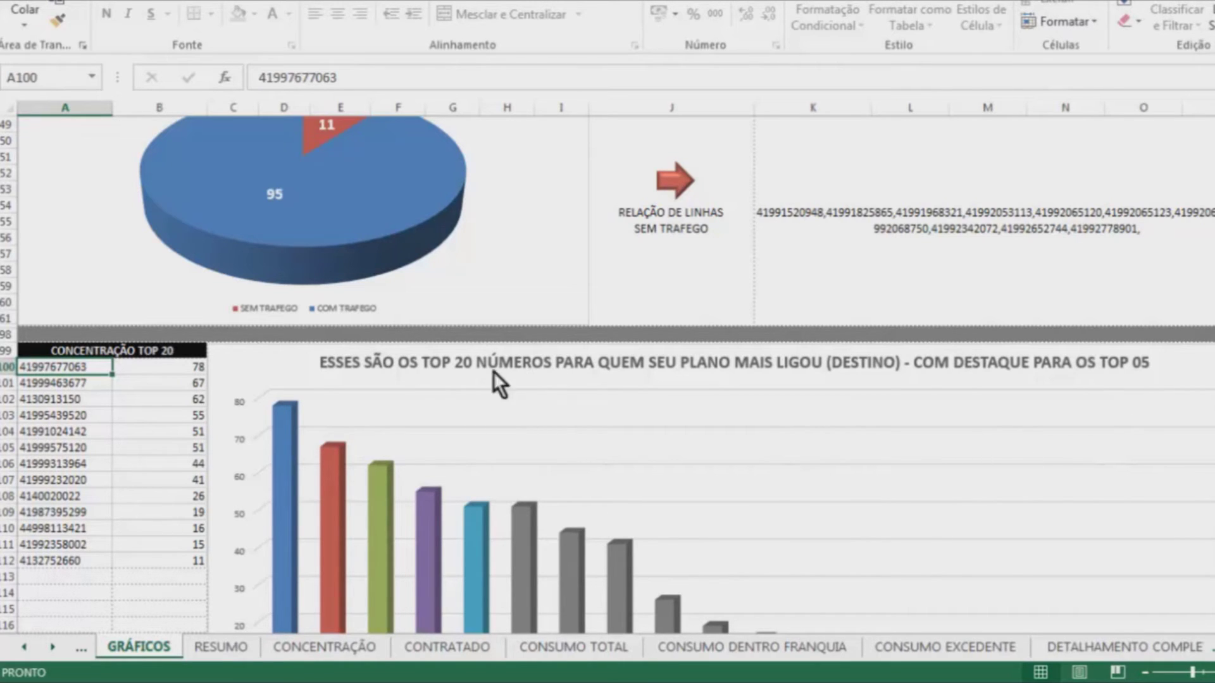
pyautogui.scroll(-3, 564, 438)
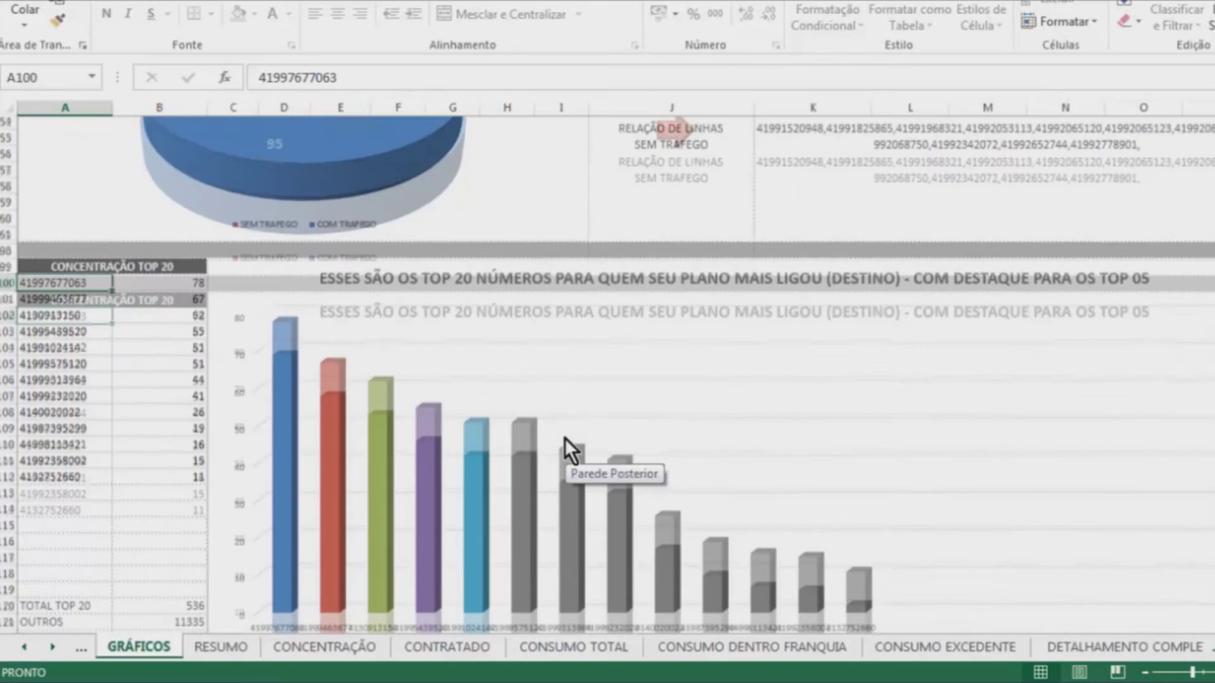
pyautogui.scroll(-1, 564, 438)
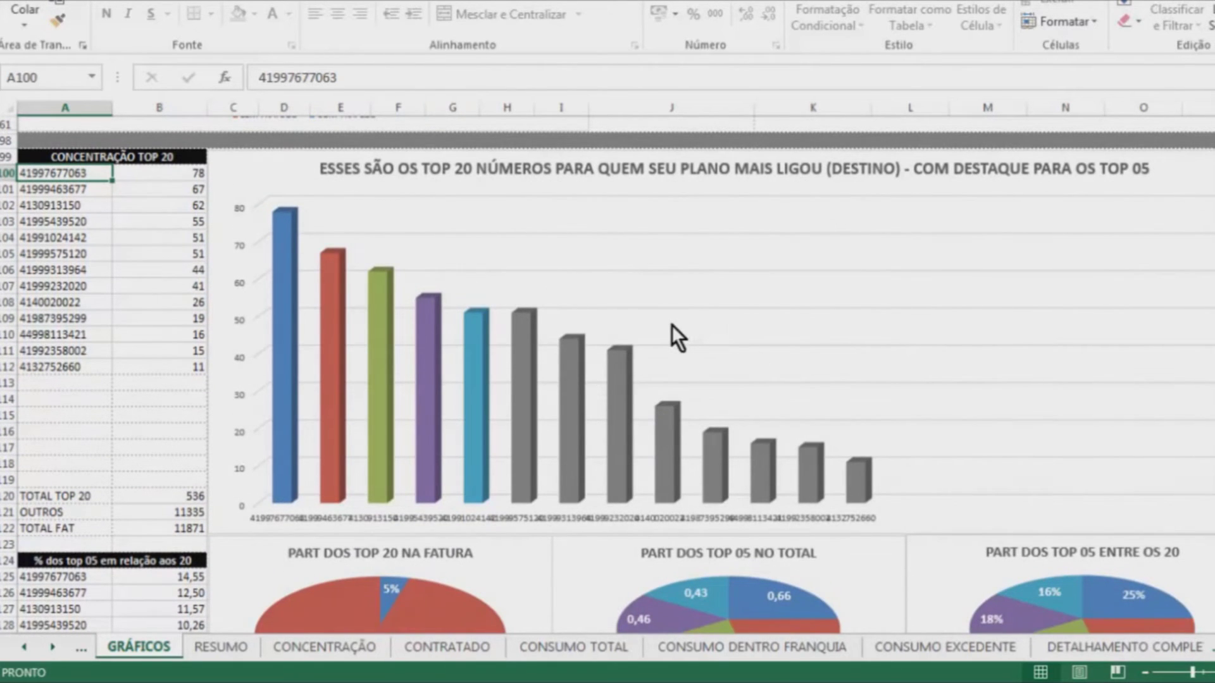
# - On the RESUMO sheet, examine the per-line columns from LOCAL ON-NET through VL TOTAL, APARELHO and IMEI
pyautogui.click(217, 648)
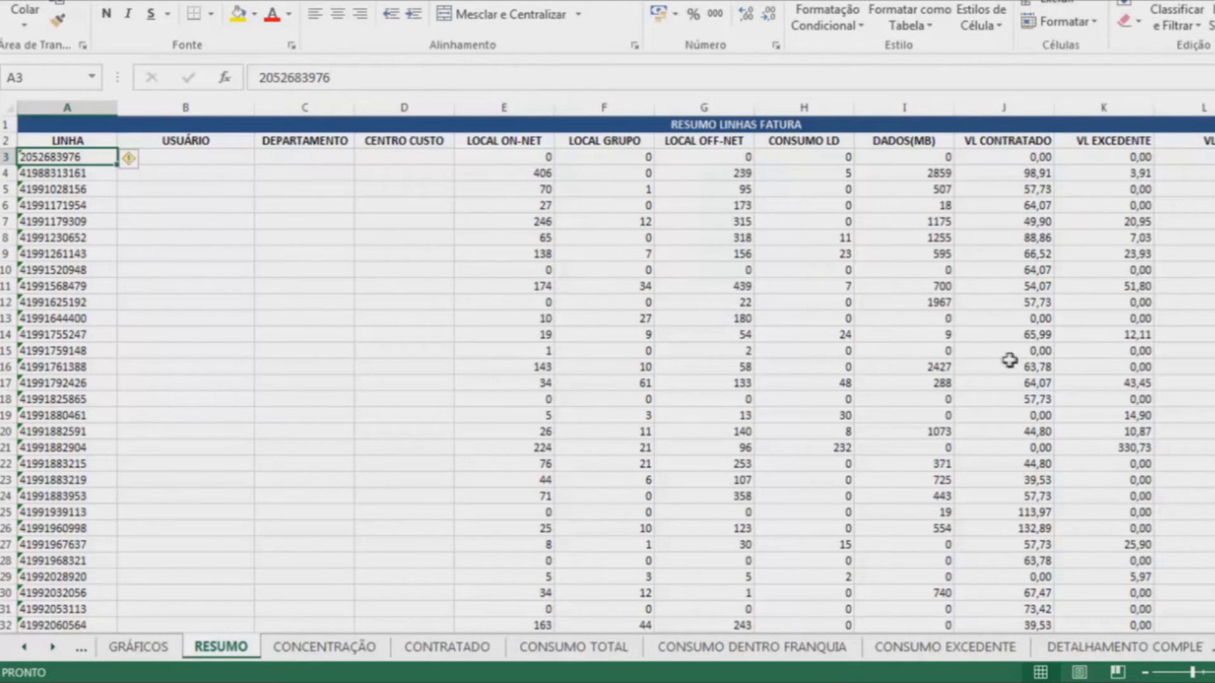
pyautogui.click(509, 162)
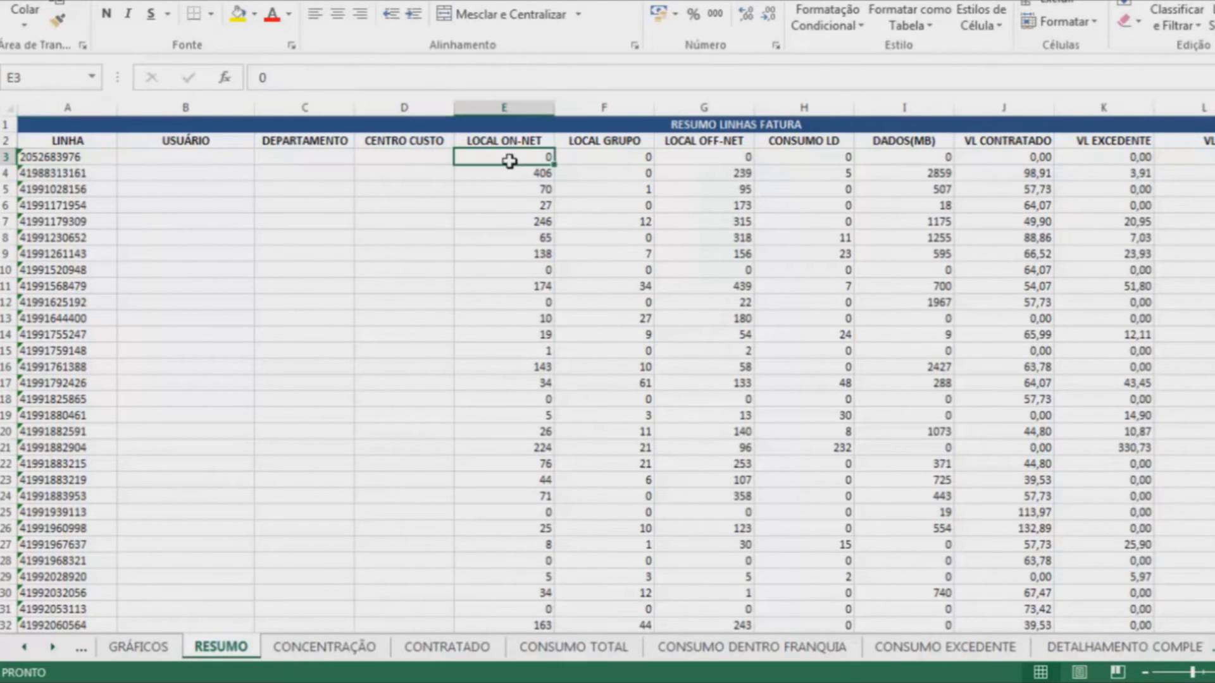
pyautogui.press('Right')
pyautogui.press('Right')
pyautogui.press('Right')
pyautogui.press('Right')
pyautogui.press('Right')
pyautogui.press('Right')
pyautogui.press('Right')
pyautogui.press('Right')
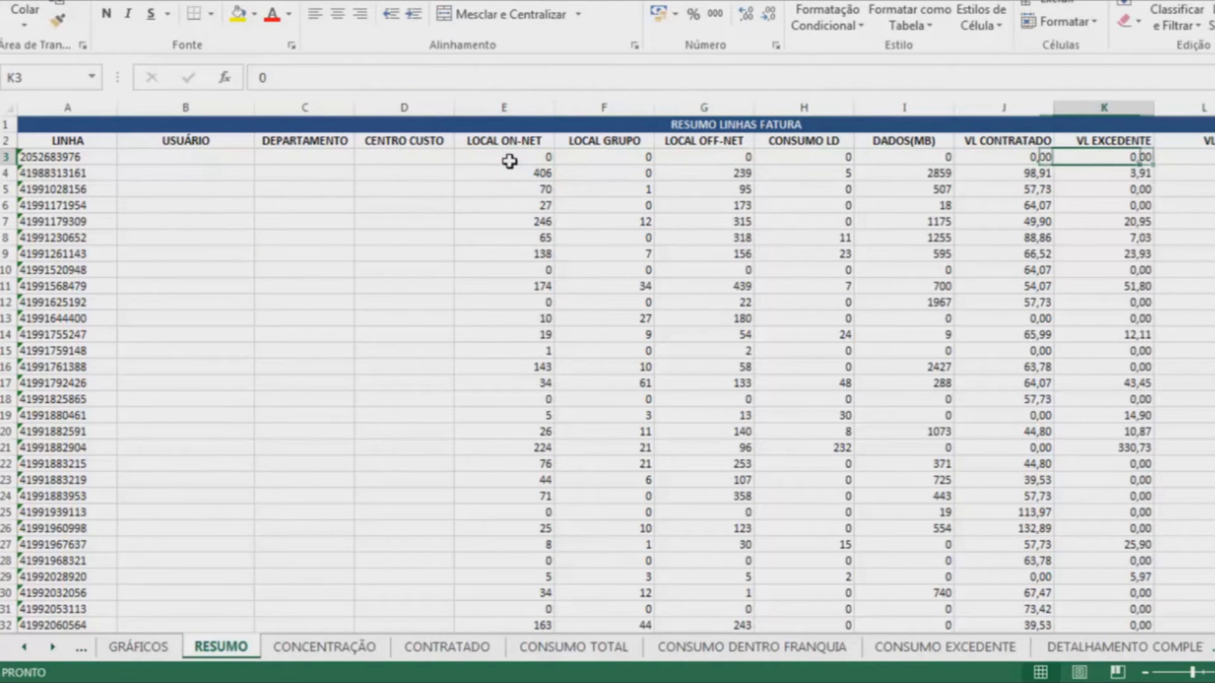
pyautogui.press('Right')
pyautogui.press('Left')
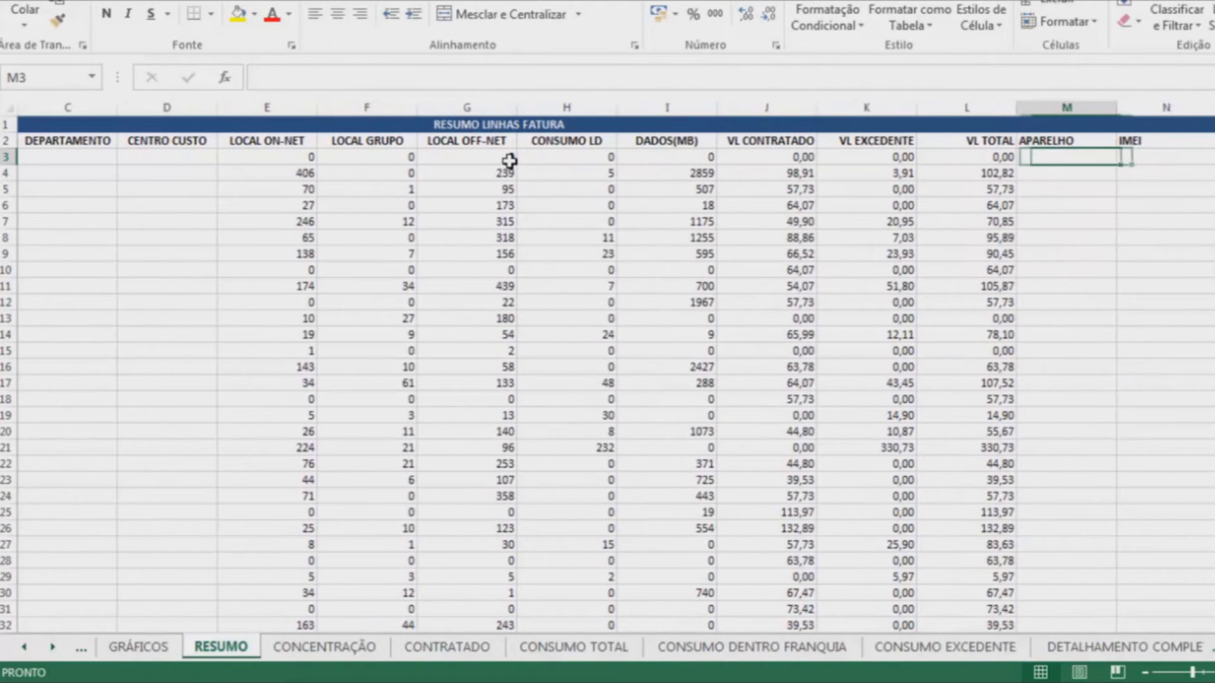
pyautogui.press('Right')
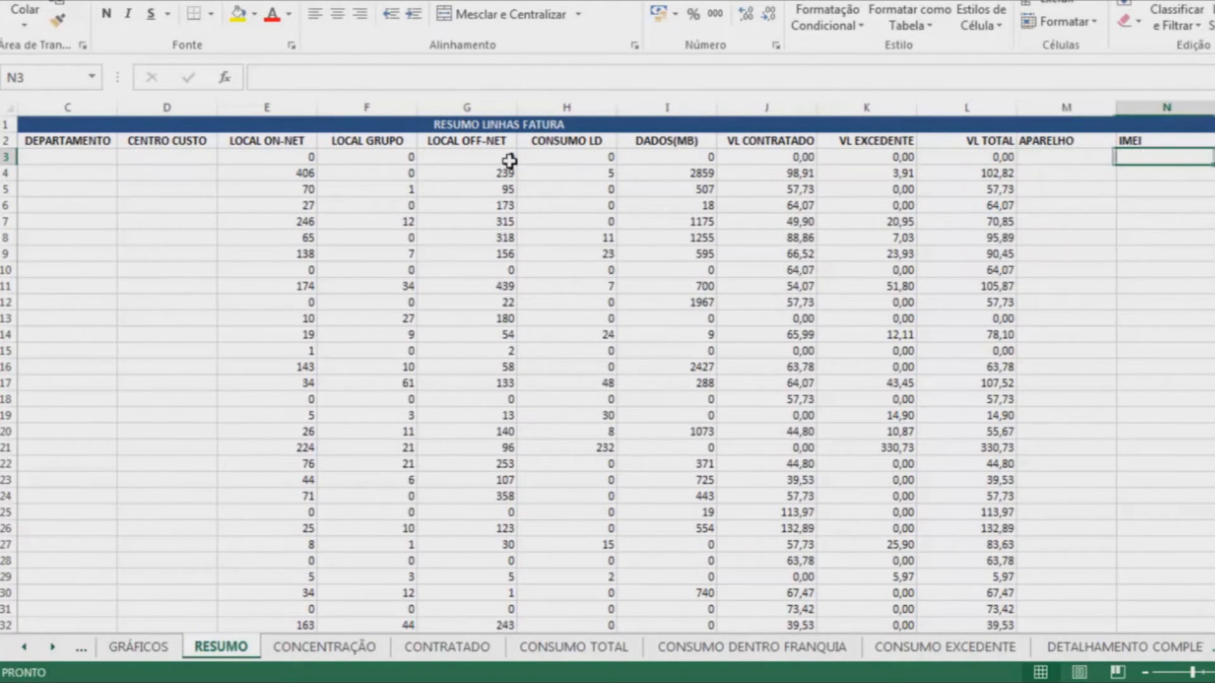
pyautogui.press('Left')
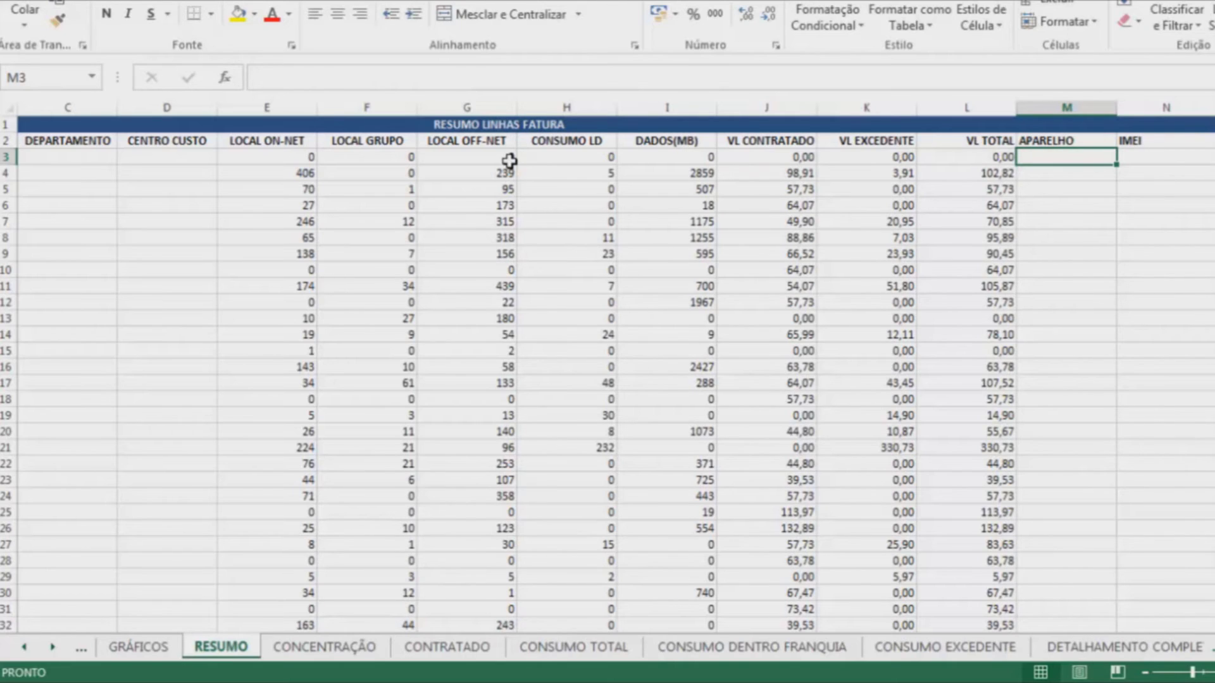
pyautogui.press('Right')
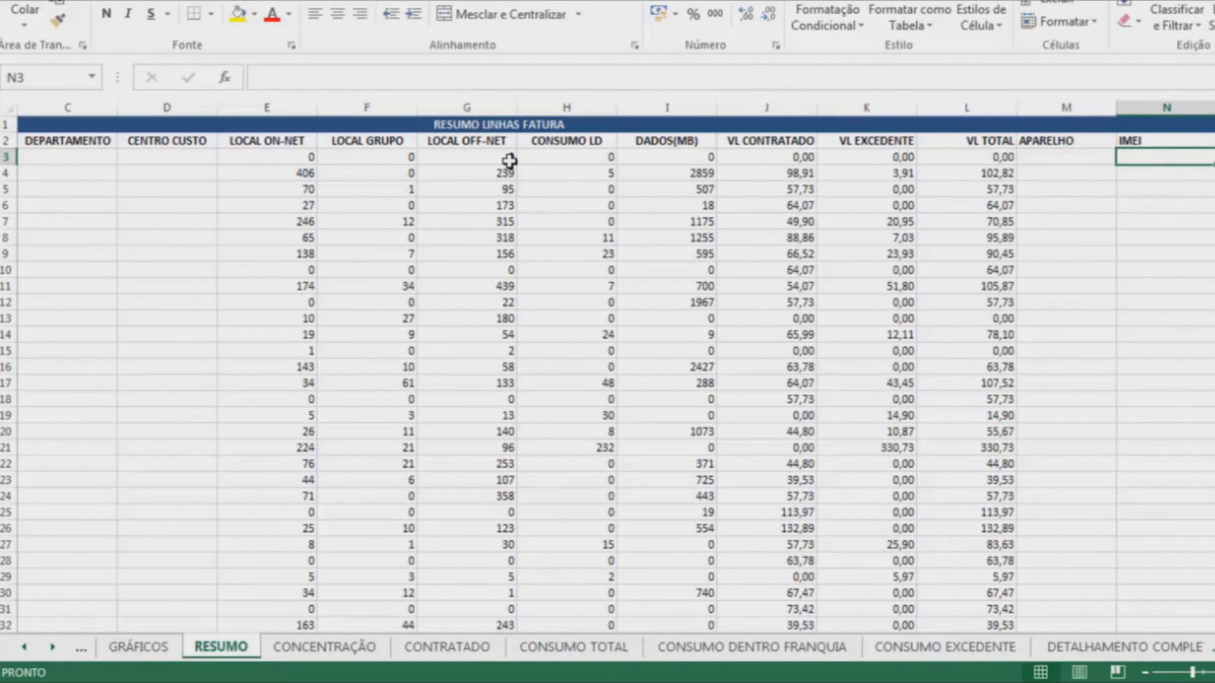
pyautogui.press('Left')
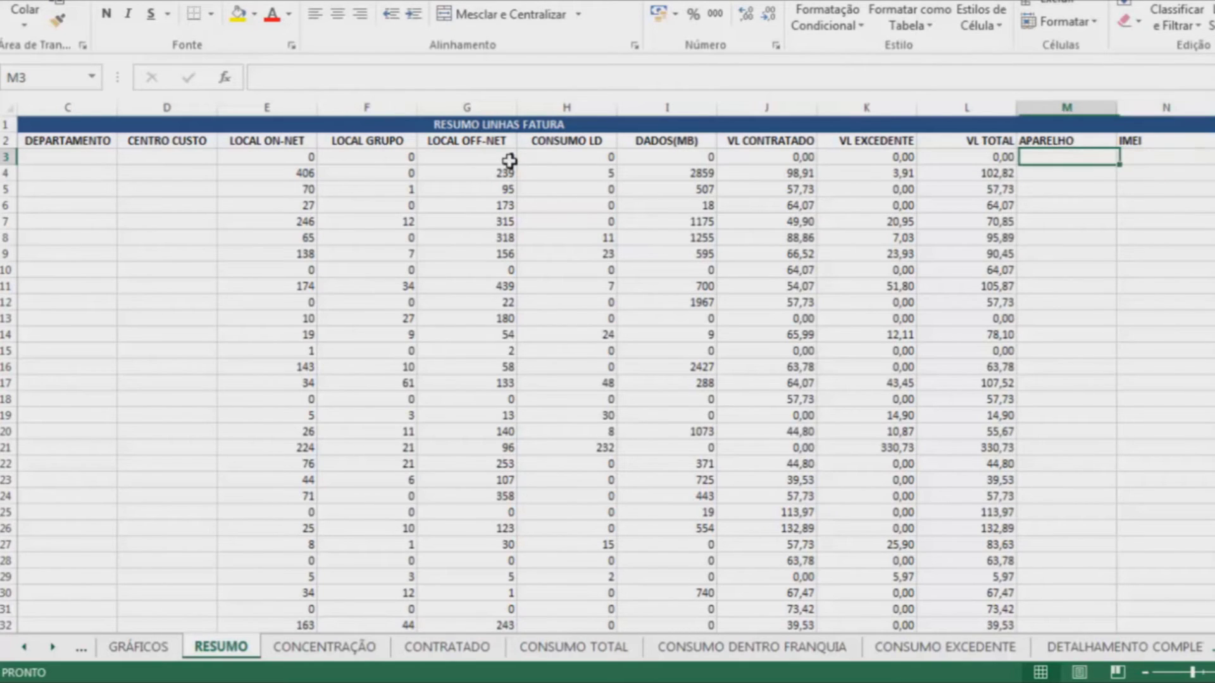
pyautogui.press('Left')
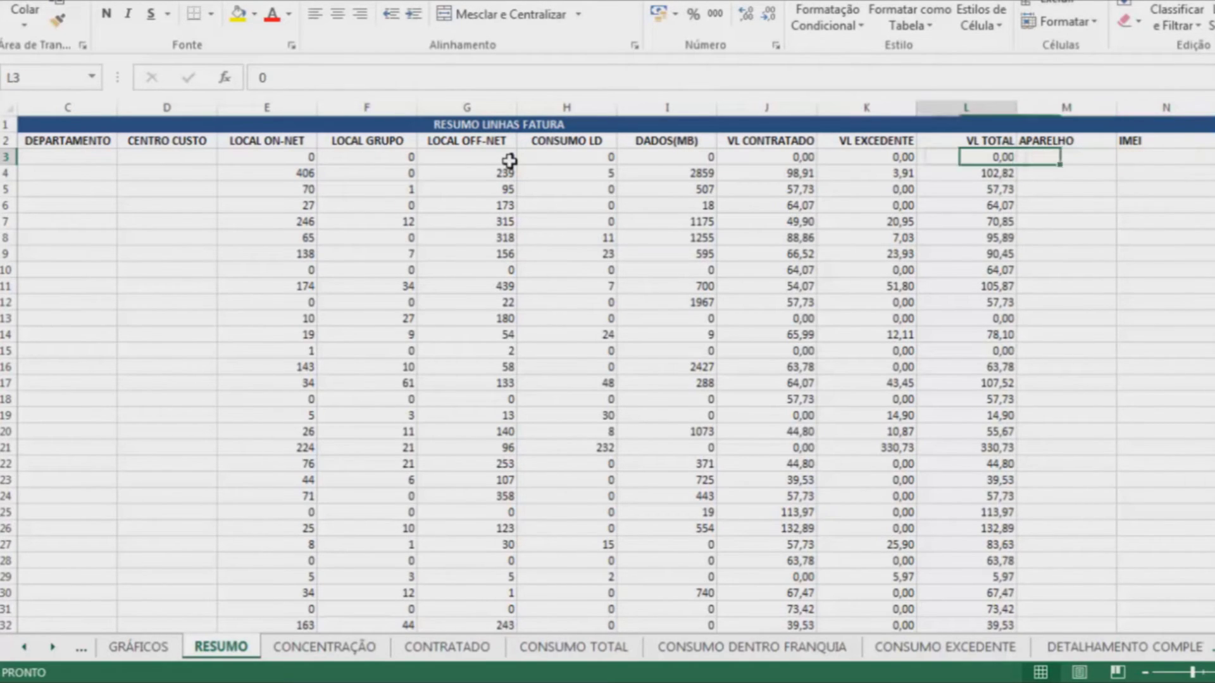
# - Go through the VL TOTAL values line by line, and look over the minutes per destination on the CONCENTRAÇÃO sheet
pyautogui.press('Down')
pyautogui.press('Down')
pyautogui.press('Down')
pyautogui.press('Down')
pyautogui.press('Down')
pyautogui.press('Down')
pyautogui.press('Down')
pyautogui.press('Down')
pyautogui.press('Down')
pyautogui.press('Down')
pyautogui.press('Down')
pyautogui.press('Down')
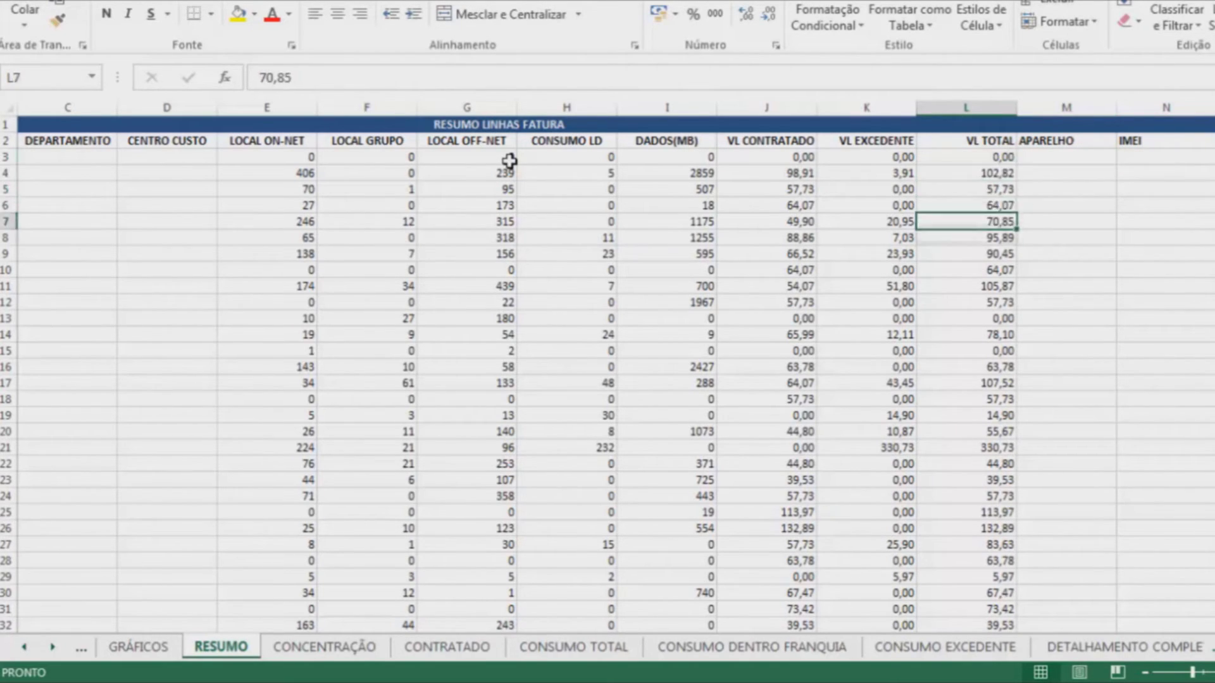
pyautogui.press('Down')
pyautogui.press('Down')
pyautogui.press('Down')
pyautogui.press('Down')
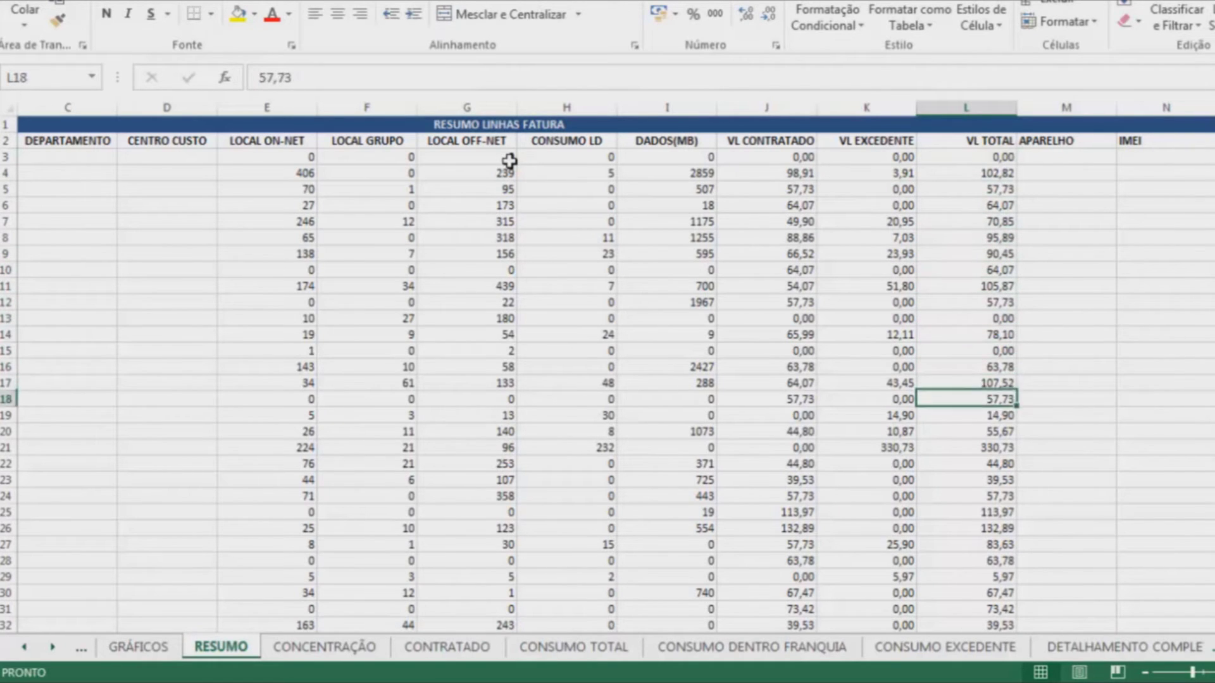
pyautogui.press('Left')
pyautogui.press('Left')
pyautogui.press('Left')
pyautogui.press('Left')
pyautogui.press('Left')
pyautogui.press('Left')
pyautogui.press('Left')
pyautogui.press('Left')
pyautogui.press('Left')
pyautogui.press('Left')
pyautogui.press('Left')
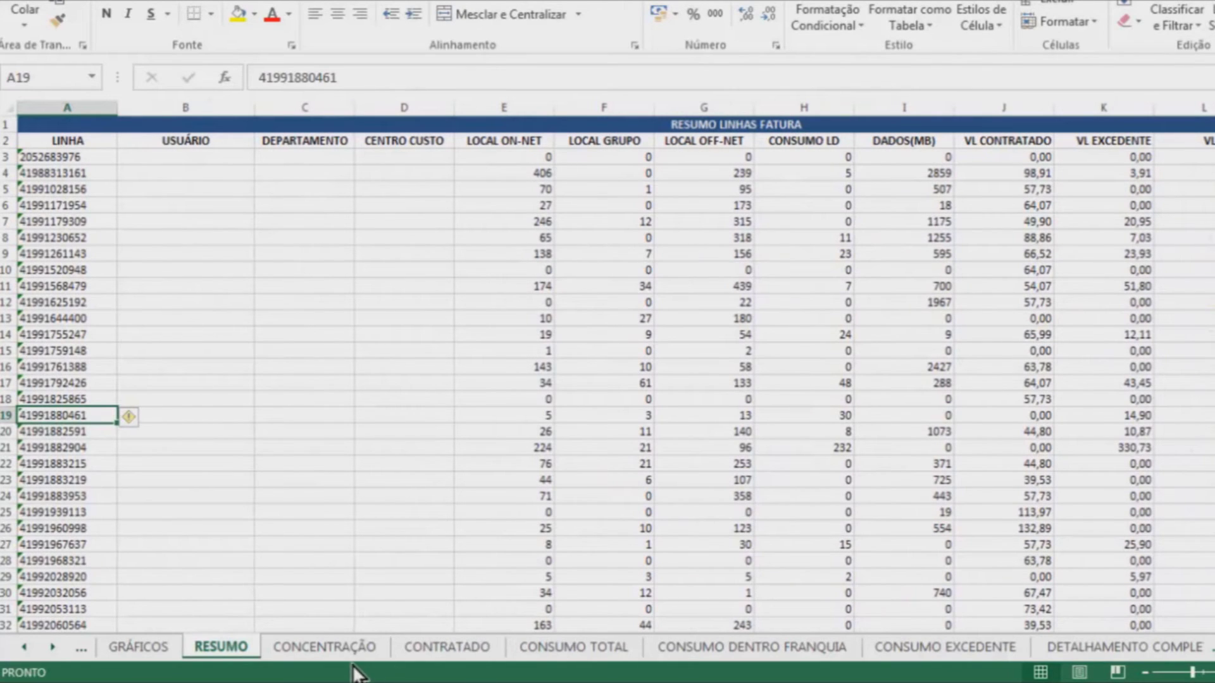
pyautogui.click(341, 648)
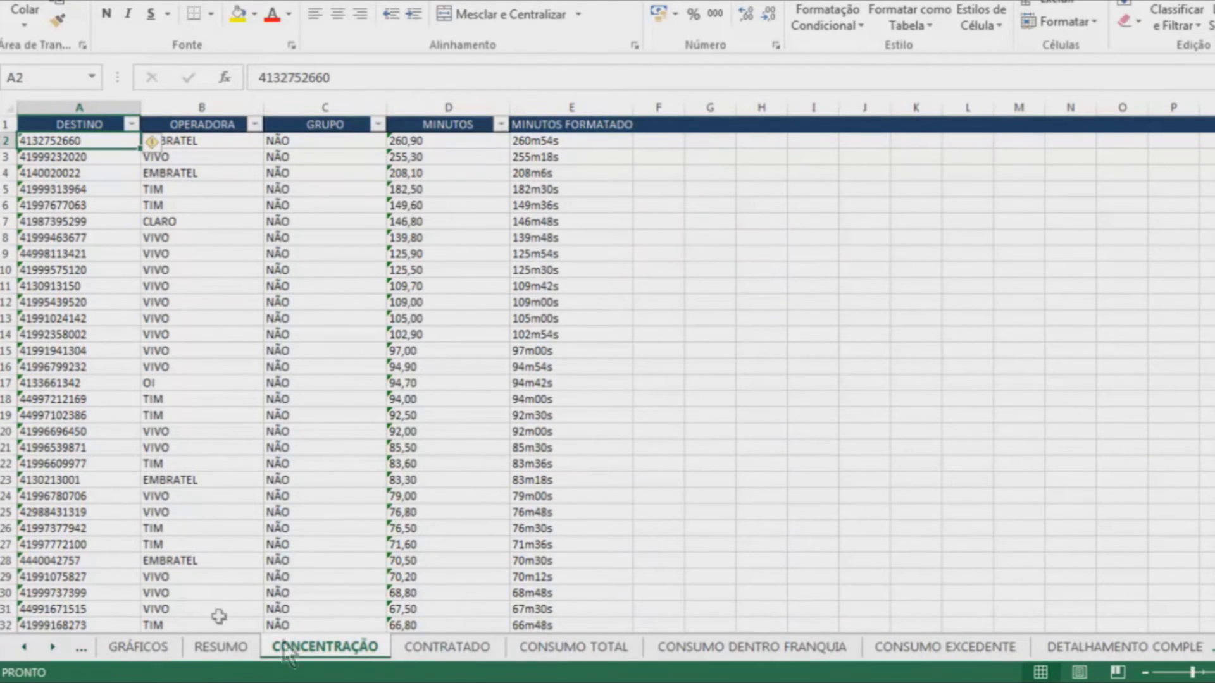
# - On the CONTRATADO sheet, filter the TEVE CONSUMO column to show only lines marked NÃO
pyautogui.click(453, 650)
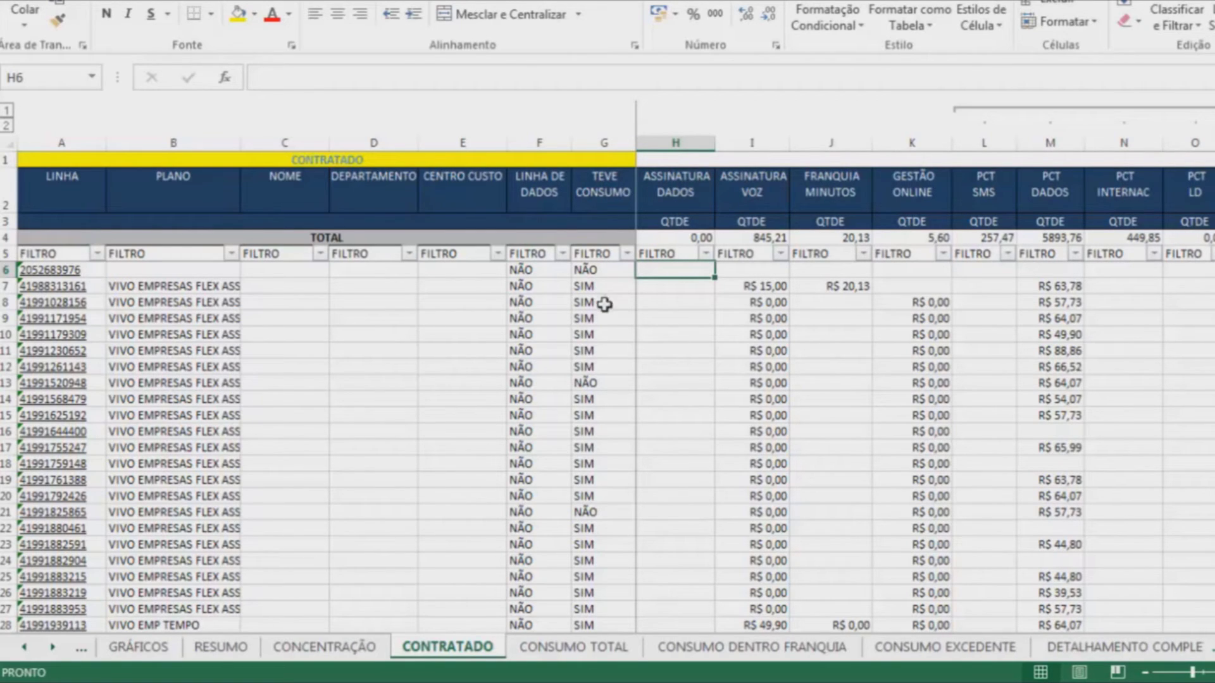
pyautogui.click(627, 254)
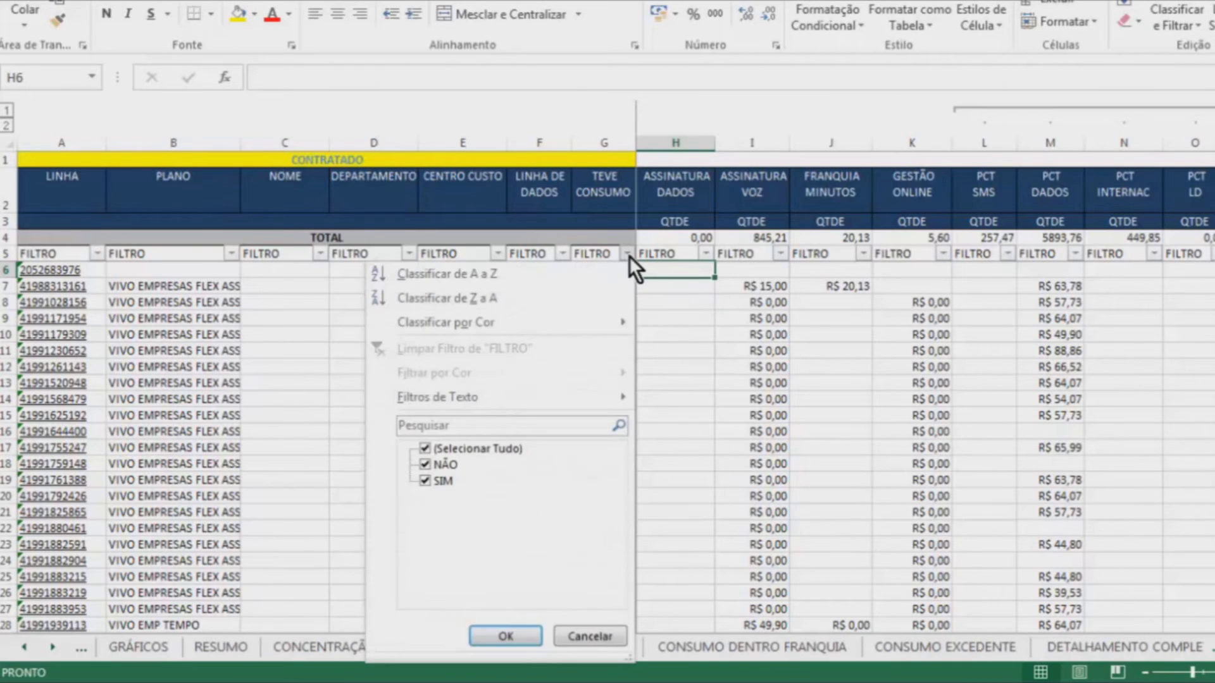
pyautogui.click(426, 482)
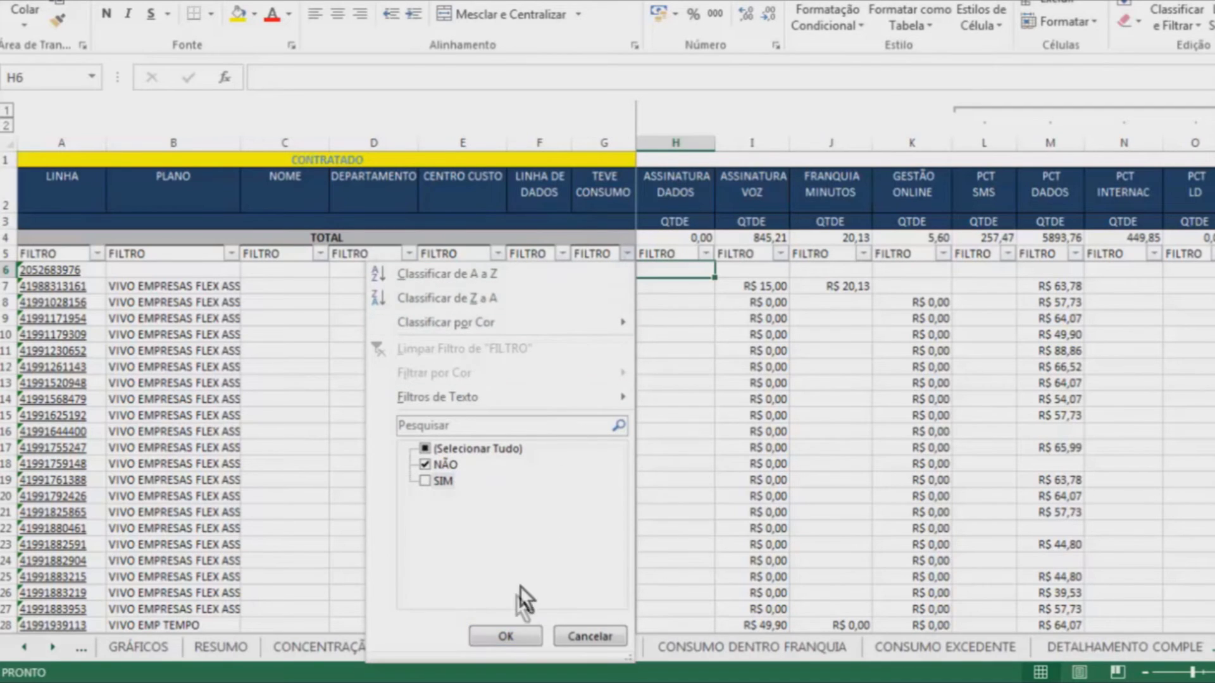
pyautogui.click(504, 637)
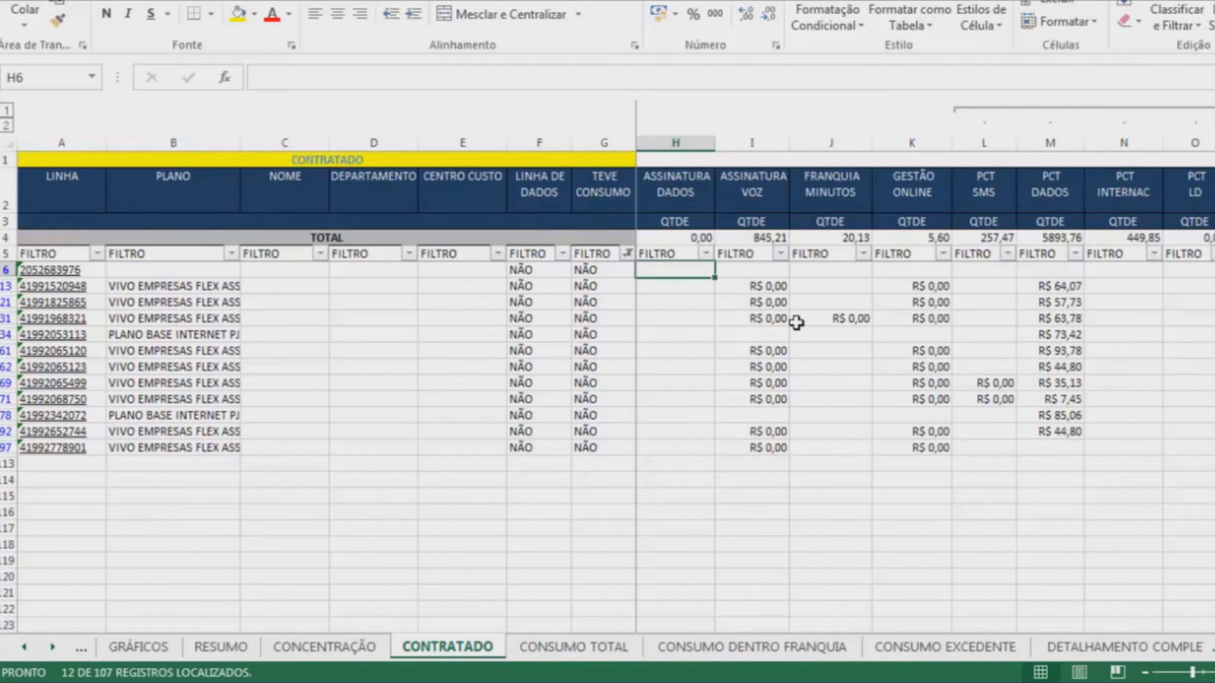
# - Examine the contracted charges of the lines without consumption, focusing on the FRANQUIA MINUTOS and PCT DADOS columns
pyautogui.press('Right')
pyautogui.press('Right')
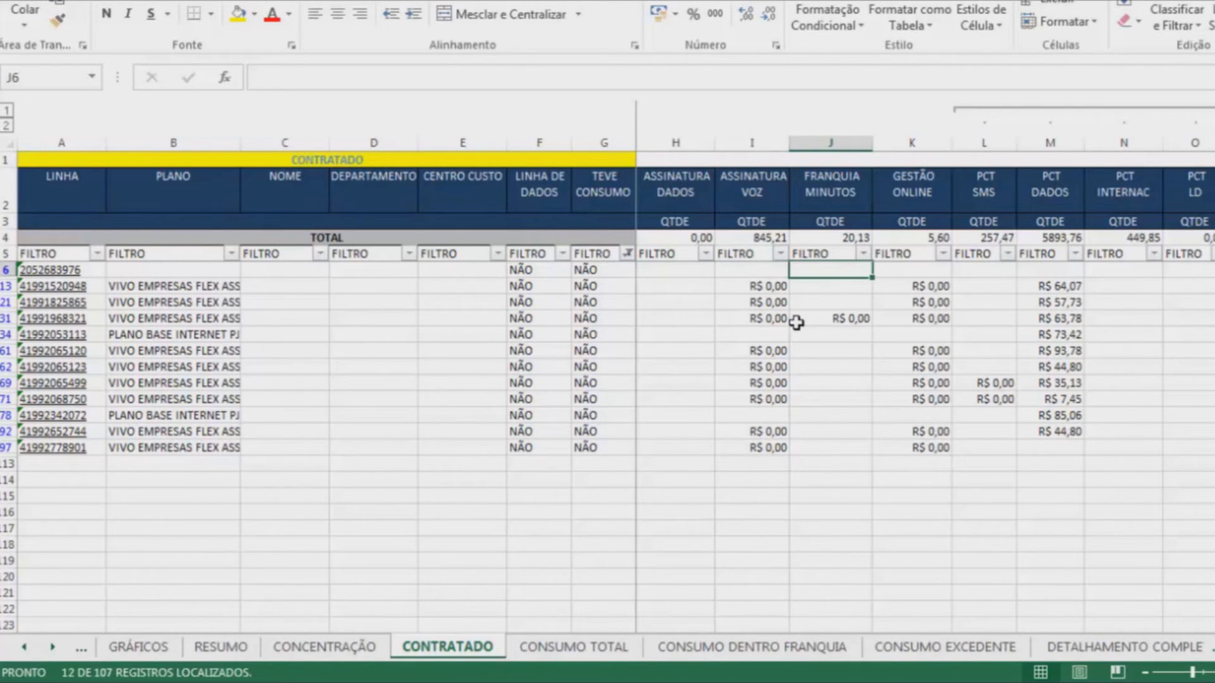
pyautogui.press('Down')
pyautogui.press('Down')
pyautogui.press('Down')
pyautogui.press('Down')
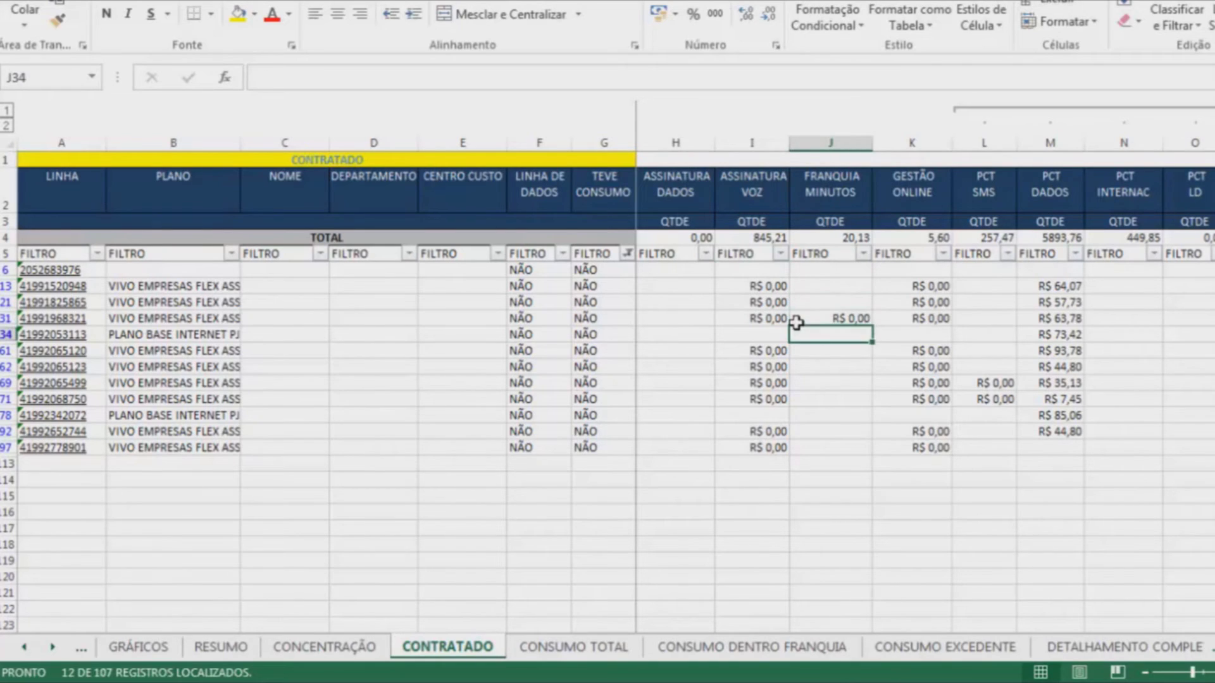
pyautogui.press('Right')
pyautogui.press('Right')
pyautogui.press('Right')
pyautogui.press('Right')
pyautogui.press('Left')
pyautogui.press('Up')
pyautogui.press('Up')
pyautogui.press('Up')
pyautogui.press('Up')
pyautogui.press('Down')
pyautogui.press('Down')
pyautogui.press('Down')
pyautogui.press('Down')
pyautogui.press('Down')
pyautogui.press('Down')
pyautogui.press('Down')
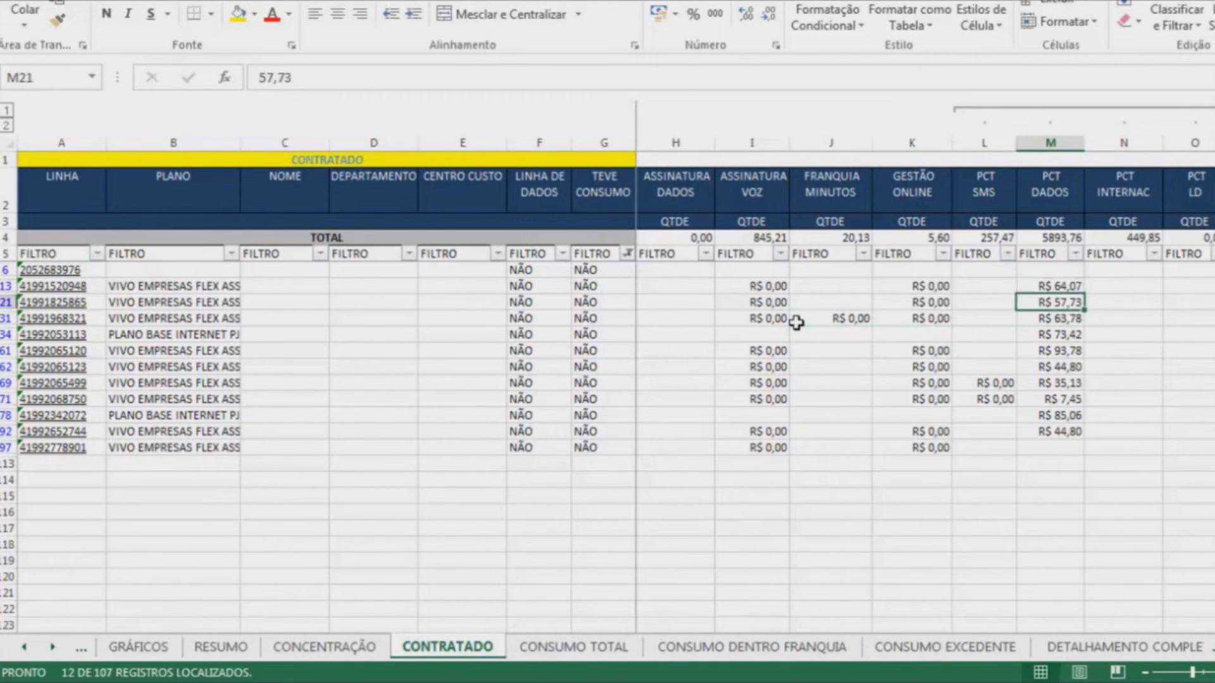
pyautogui.press('Down')
pyautogui.press('Down')
pyautogui.press('Down')
pyautogui.press('Down')
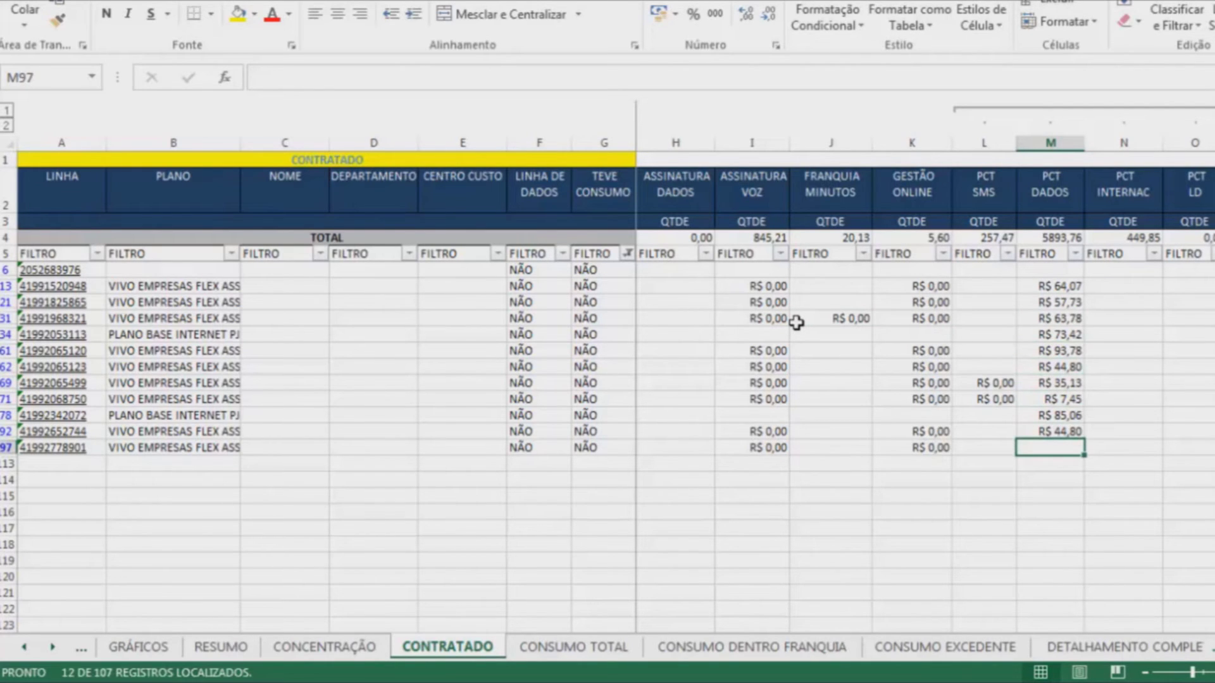
pyautogui.press('Up')
pyautogui.press('Up')
pyautogui.press('Up')
pyautogui.press('Up')
pyautogui.press('Up')
pyautogui.press('Up')
pyautogui.press('Up')
pyautogui.press('Up')
pyautogui.press('Up')
pyautogui.press('Up')
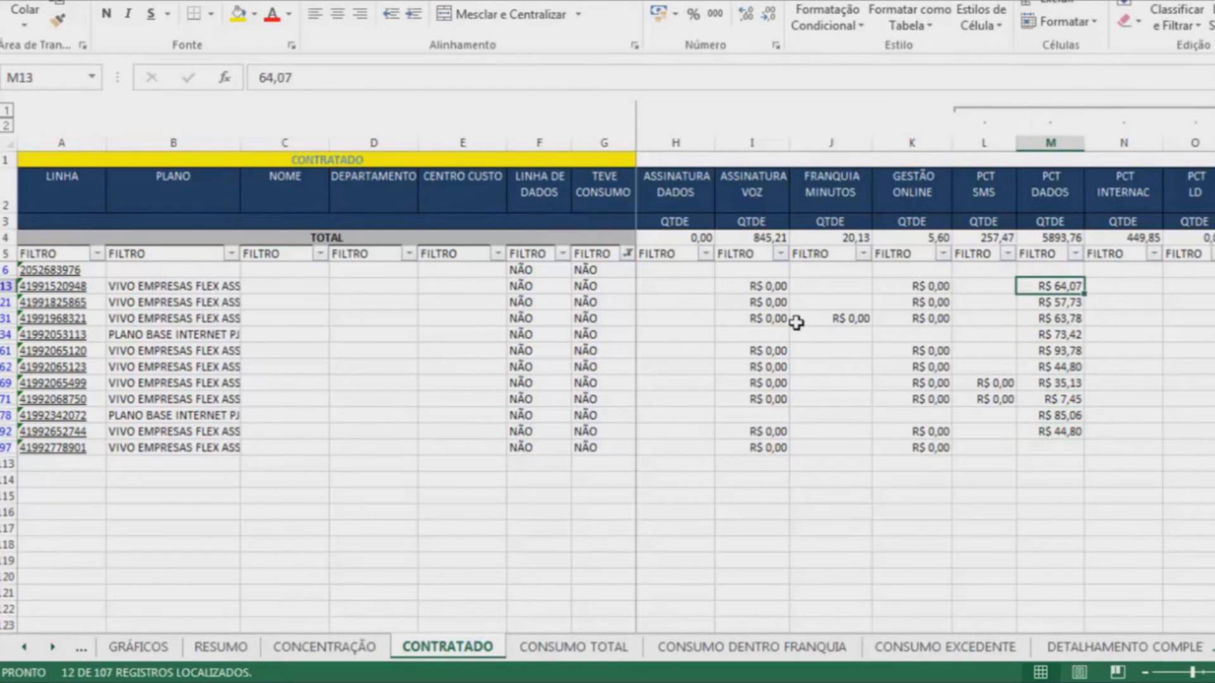
# - Check the same lines' remaining charges from PCT INTERNAC to PARCELAMENTO APARELHOS, and return to the line identification columns
pyautogui.press('Right')
pyautogui.press('Right')
pyautogui.press('Right')
pyautogui.press('Right')
pyautogui.press('Right')
pyautogui.press('Right')
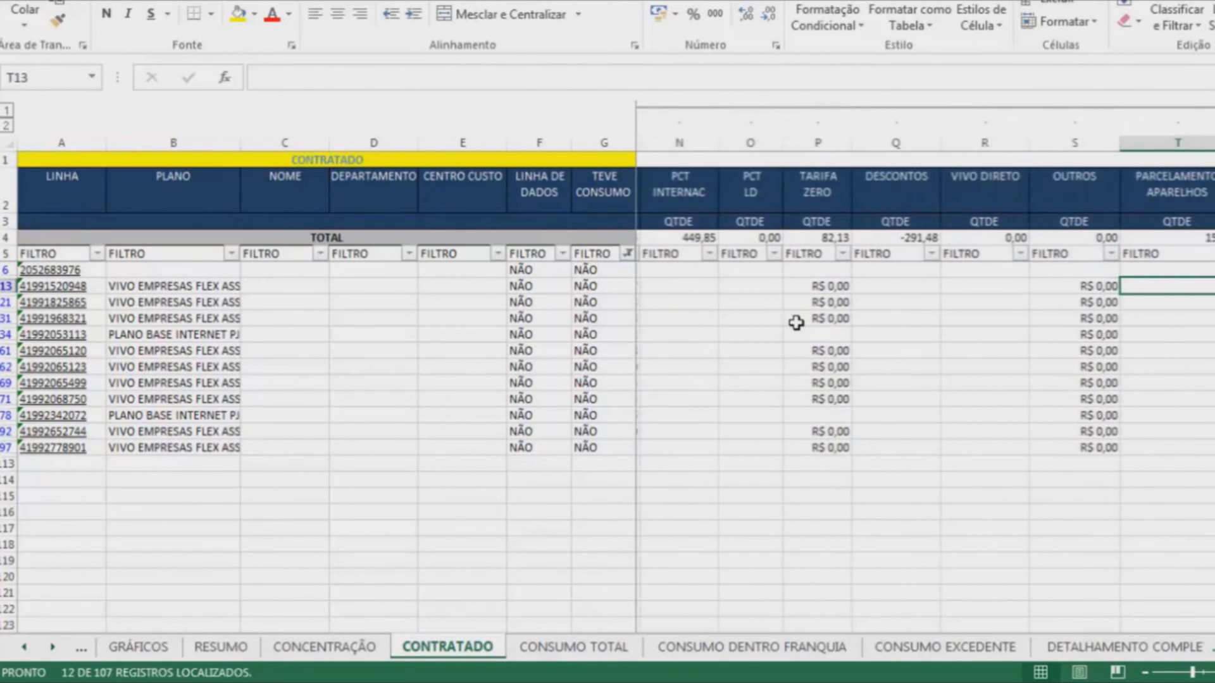
pyautogui.press('Left')
pyautogui.press('Left')
pyautogui.press('Left')
pyautogui.press('Left')
pyautogui.press('Left')
pyautogui.press('Left')
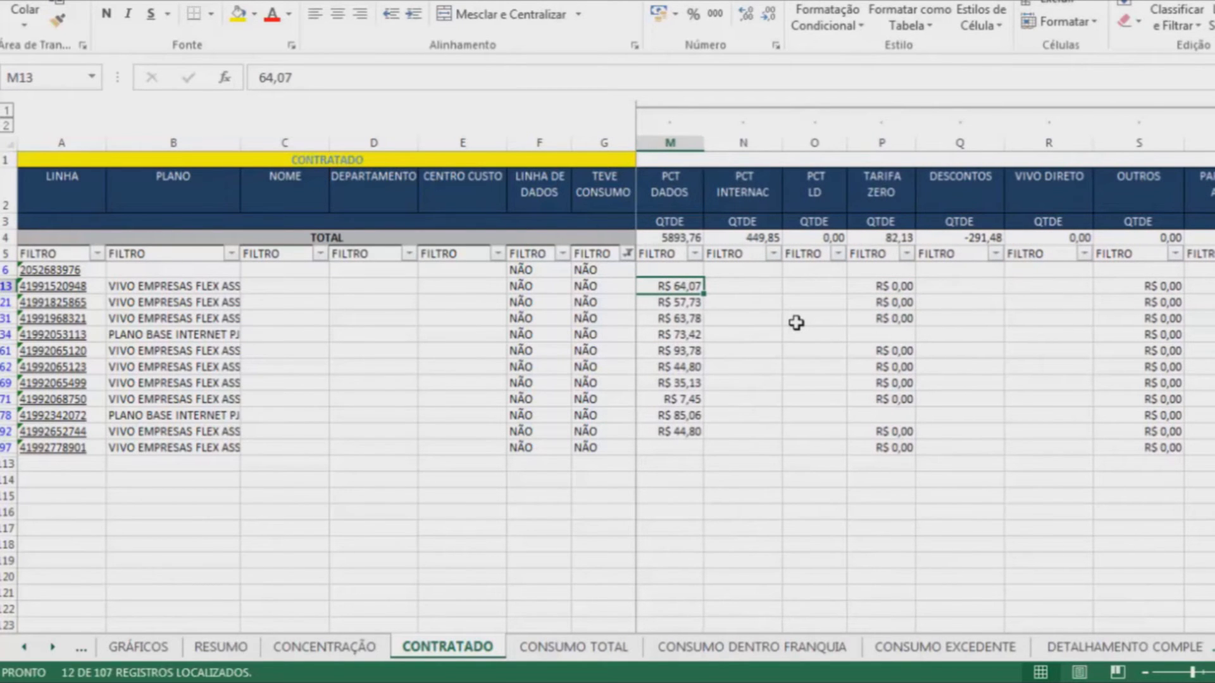
pyautogui.press('Left')
pyautogui.press('Left')
pyautogui.press('Left')
pyautogui.press('Left')
pyautogui.press('Left')
pyautogui.press('Left')
pyautogui.press('Left')
pyautogui.press('Left')
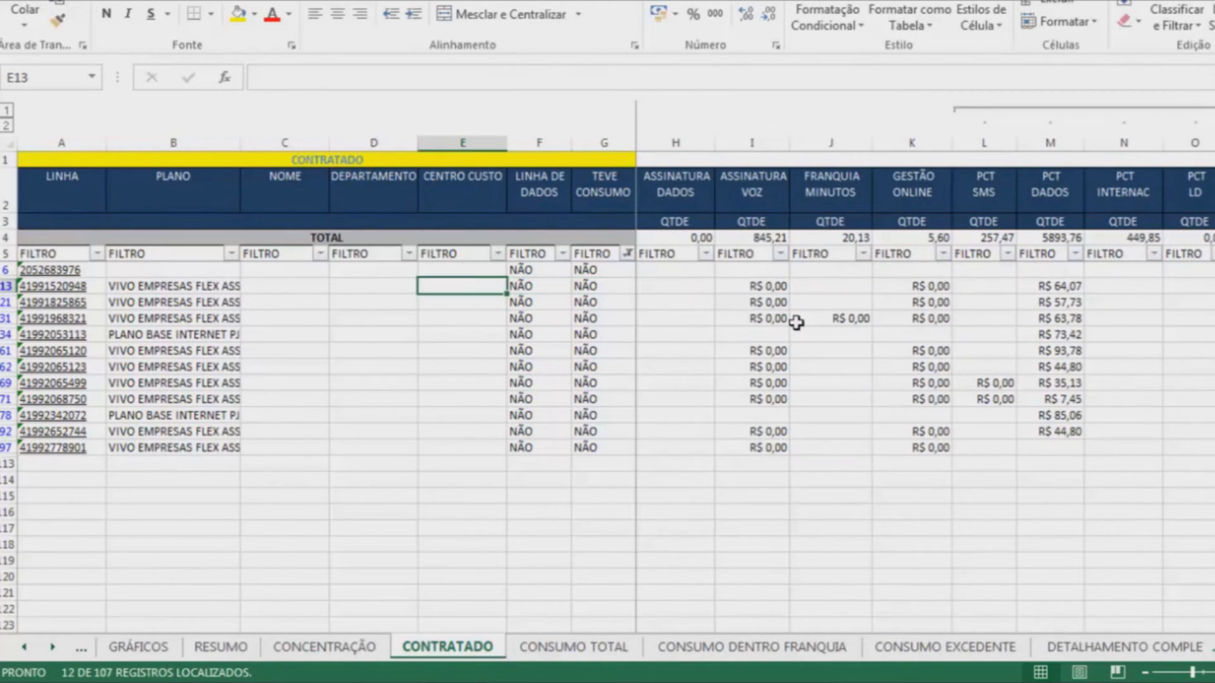
# - Include SIM in the TEVE CONSUMO filter again so that all lines are shown
pyautogui.click(627, 254)
pyautogui.click(434, 482)
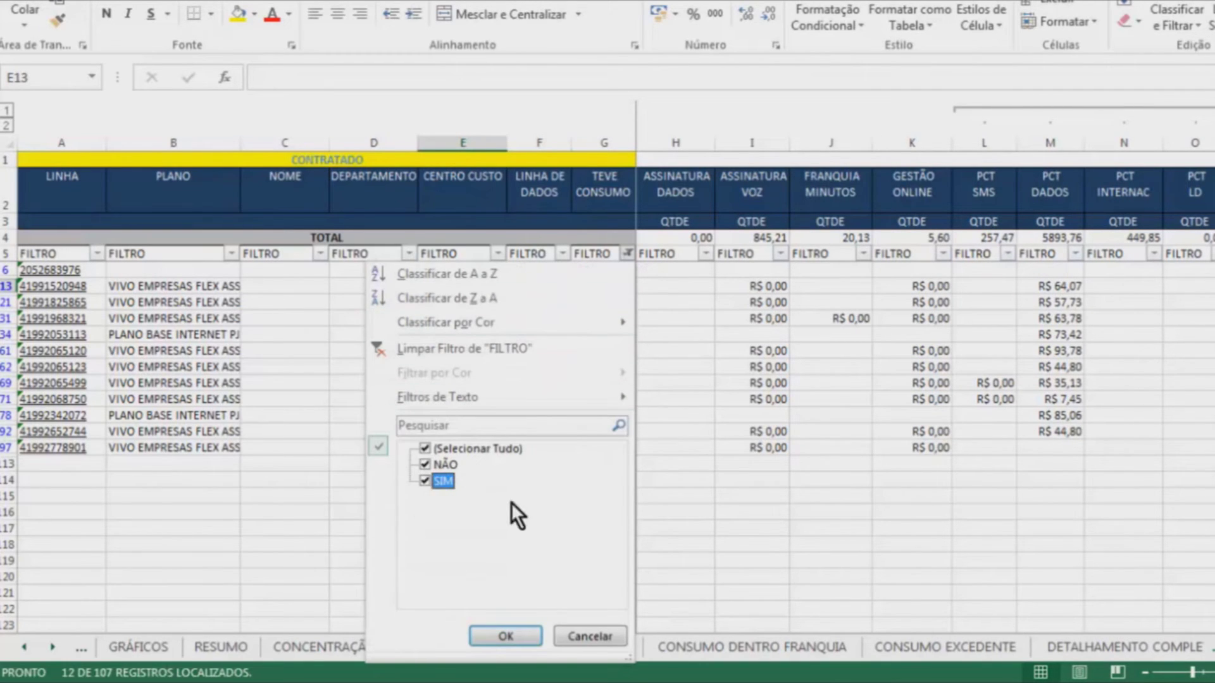
pyautogui.click(505, 637)
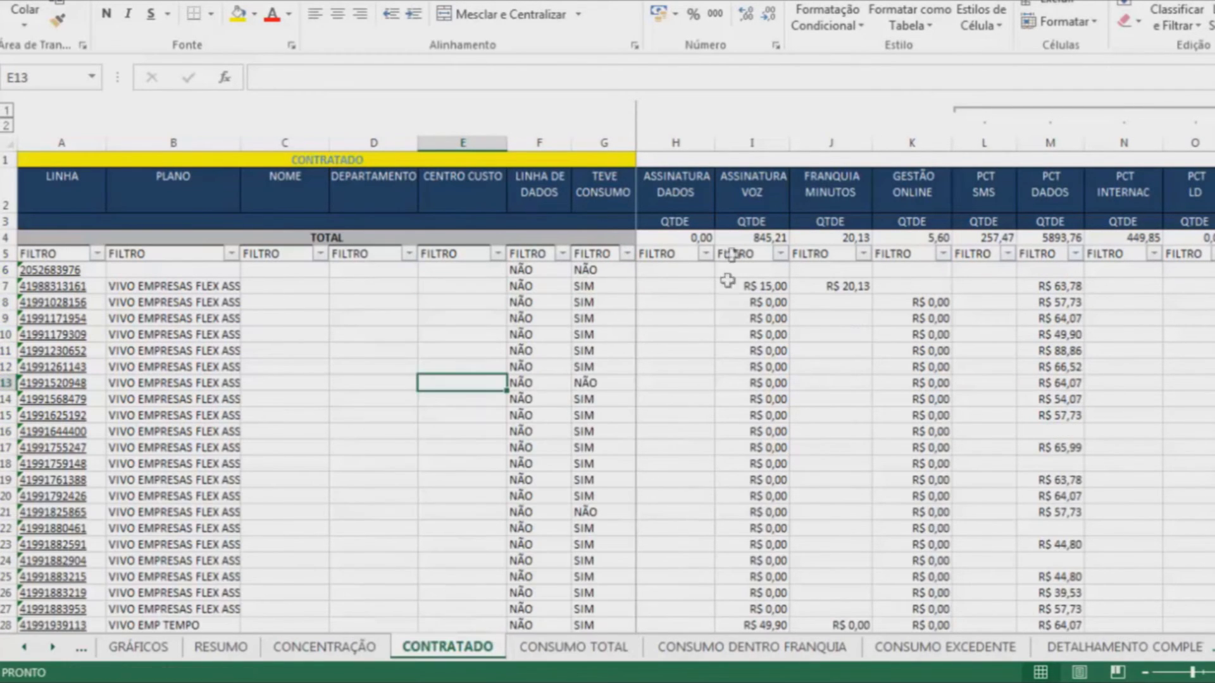
# - Examine the contracted service columns across the row of an active line, through to the package descriptions in the LEGENDA column
pyautogui.click(763, 418)
pyautogui.press('Right')
pyautogui.press('Right')
pyautogui.press('Right')
pyautogui.press('Right')
pyautogui.press('Right')
pyautogui.press('Right')
pyautogui.press('Right')
pyautogui.press('Right')
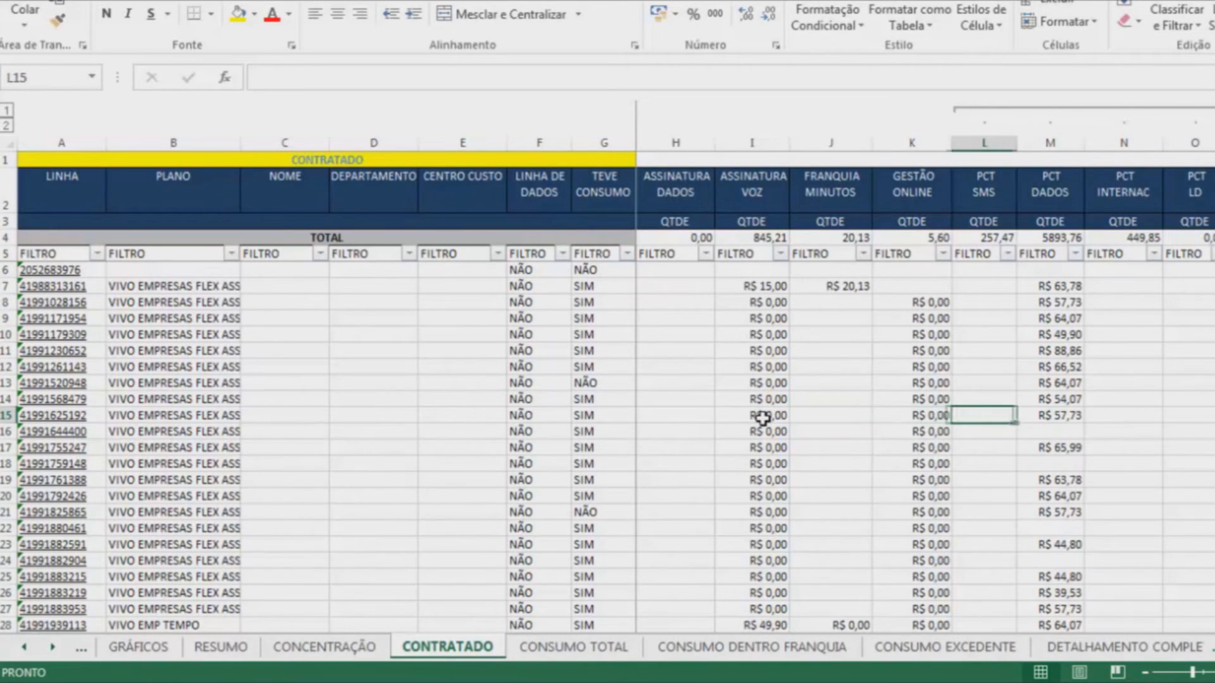
pyautogui.press('Right')
pyautogui.press('Right')
pyautogui.press('Right')
pyautogui.press('Right')
pyautogui.press('Right')
pyautogui.press('Right')
pyautogui.press('Right')
pyautogui.press('Right')
pyautogui.press('Right')
pyautogui.press('Left')
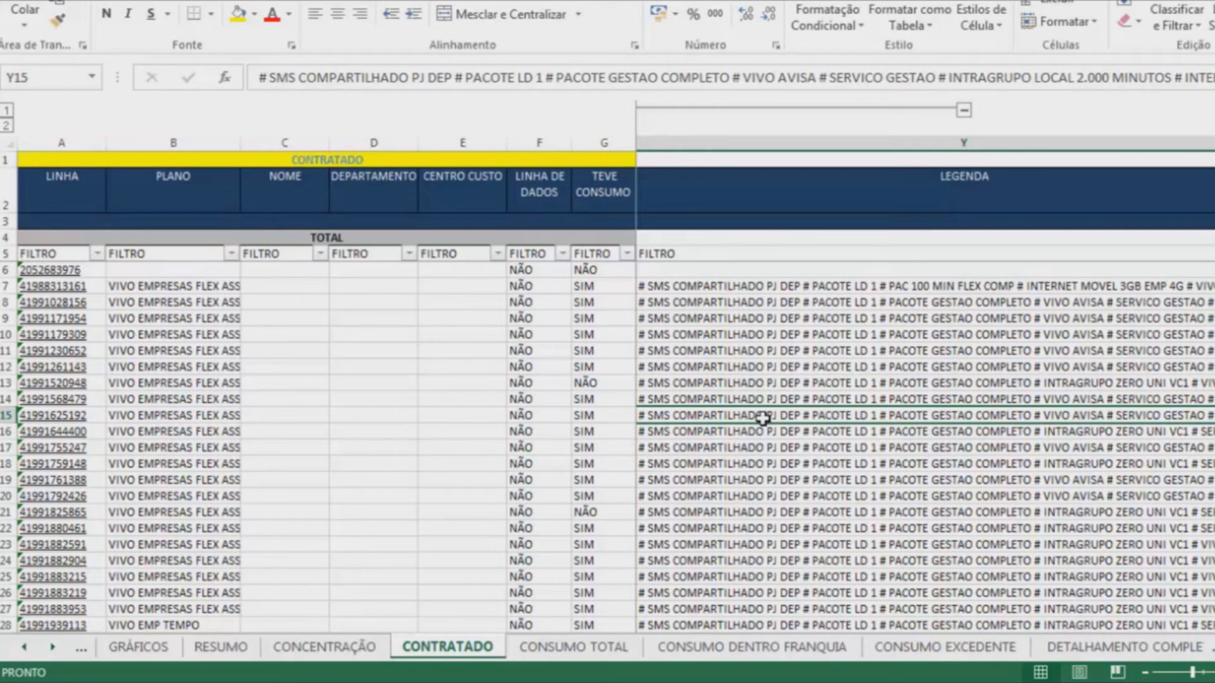
# - View the local minutes total on the CONSUMO TOTAL sheet, consult the call records in DETALHAMENTO COMPLETO, and return to CONSUMO TOTAL
pyautogui.click(580, 648)
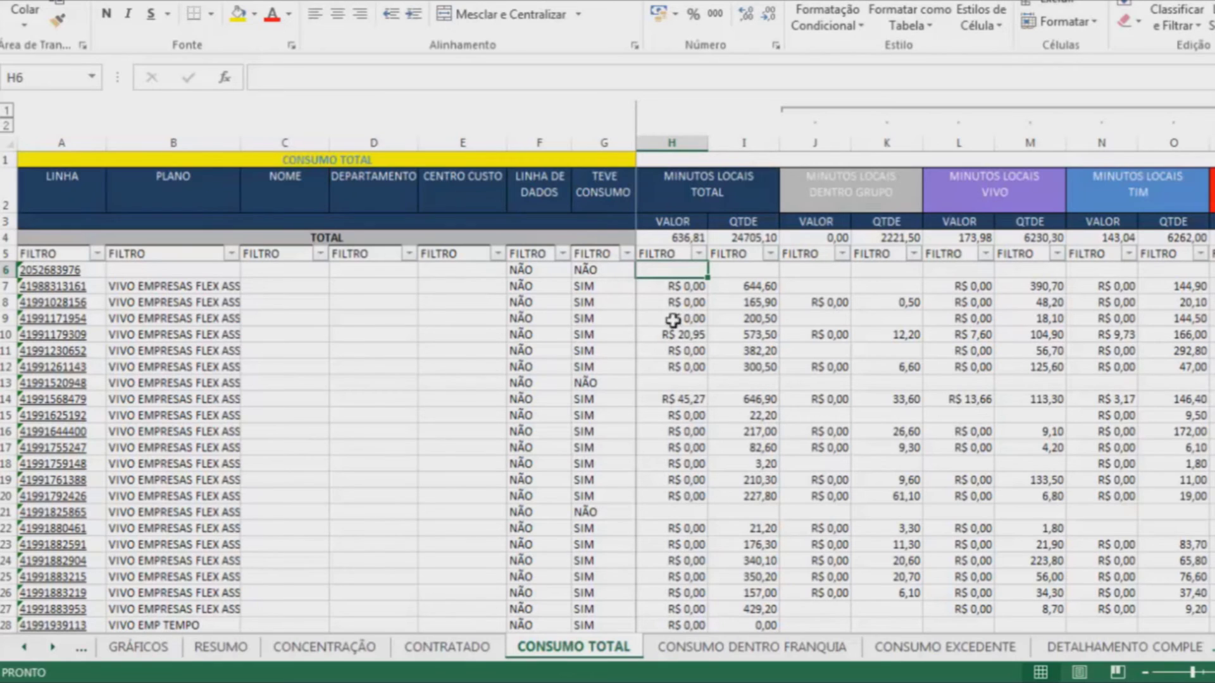
pyautogui.click(736, 202)
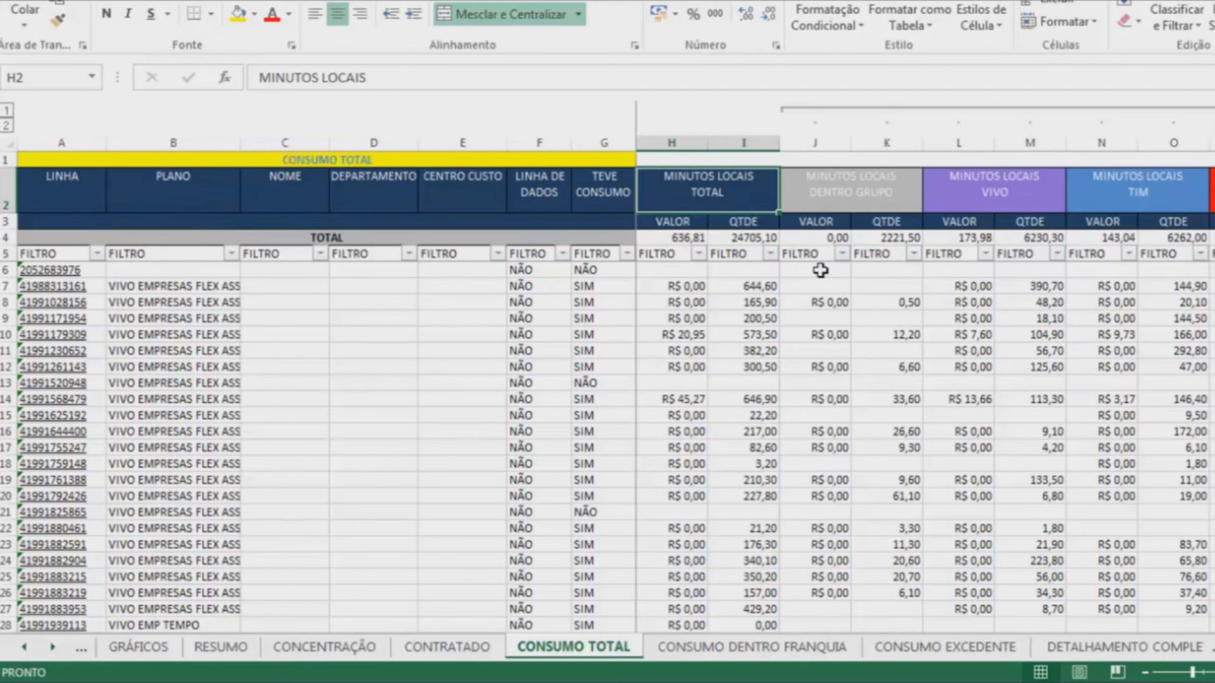
pyautogui.click(1122, 650)
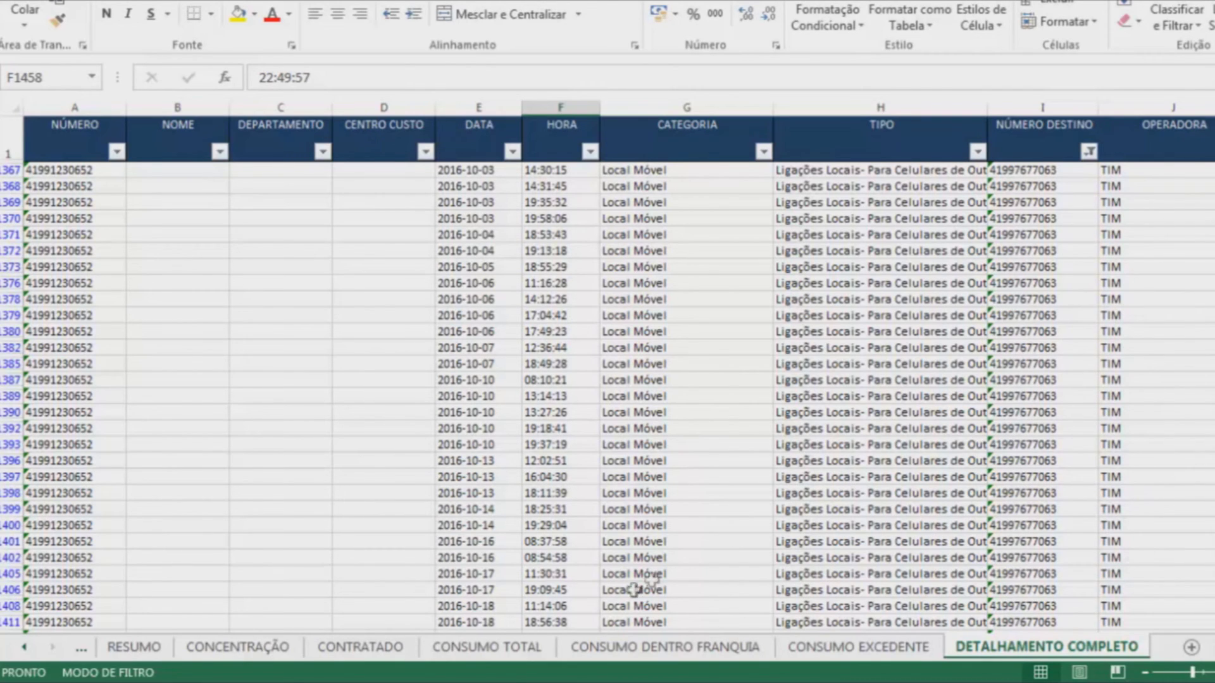
pyautogui.click(492, 654)
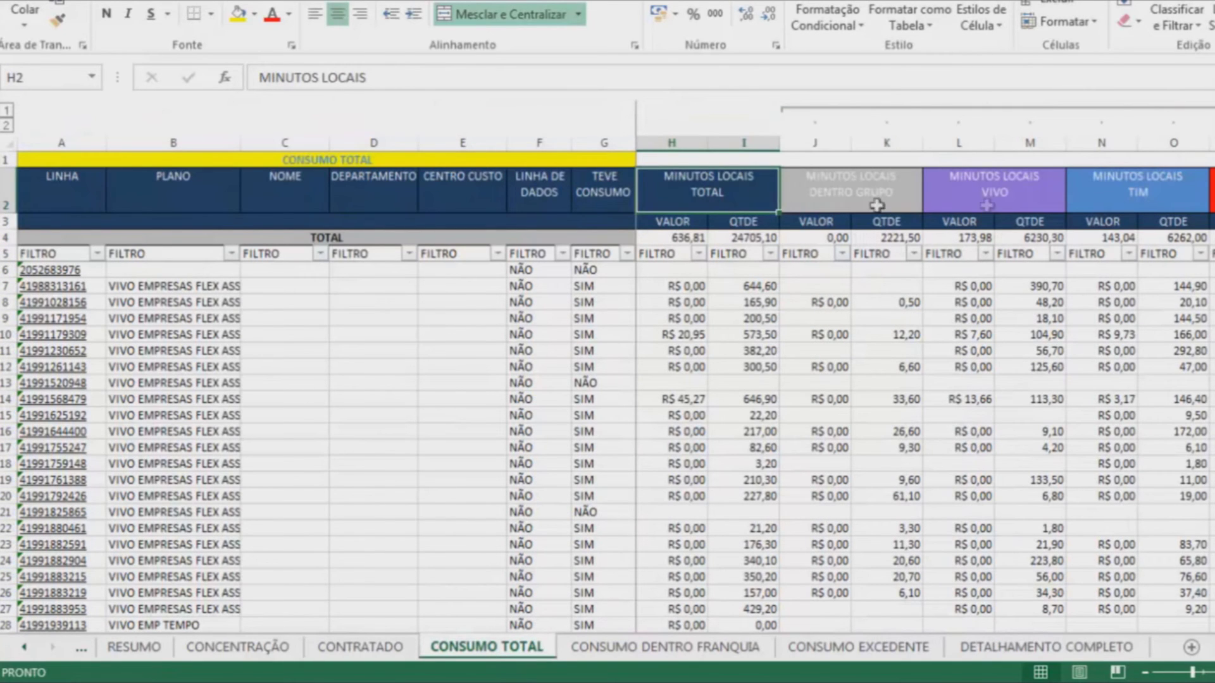
# - Examine the total quantity of local minutes and its breakdown into DENTRO GRUPO, VIVO and TIM
pyautogui.click(753, 237)
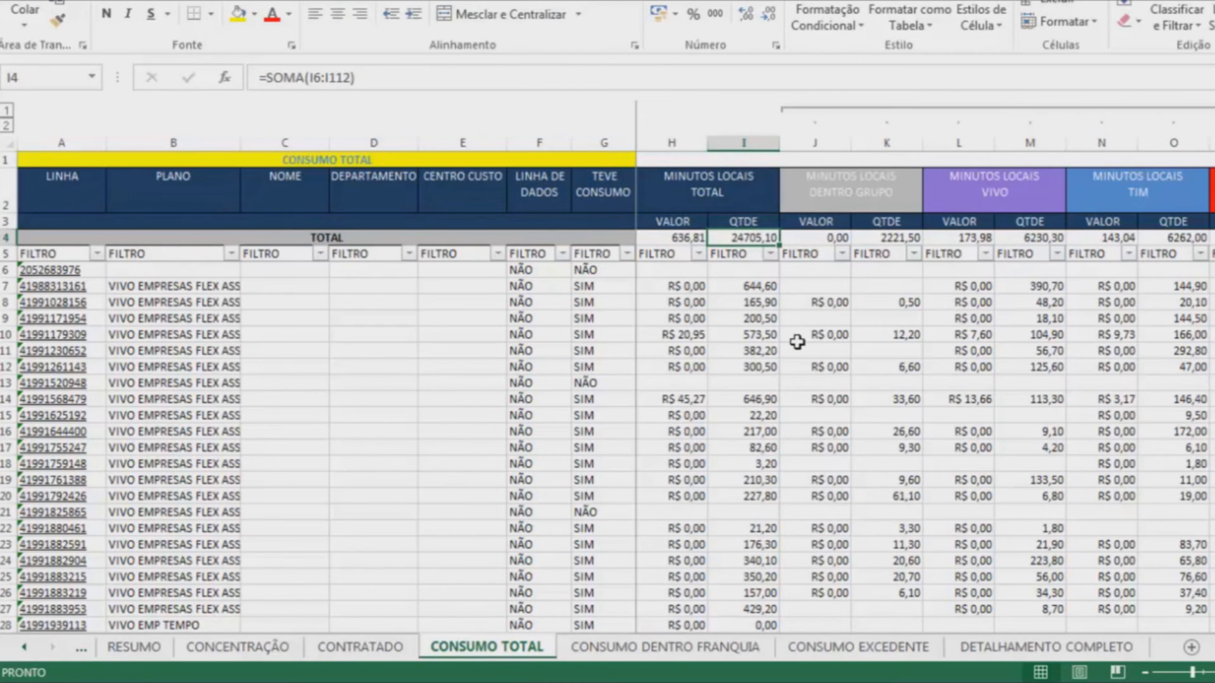
pyautogui.click(751, 225)
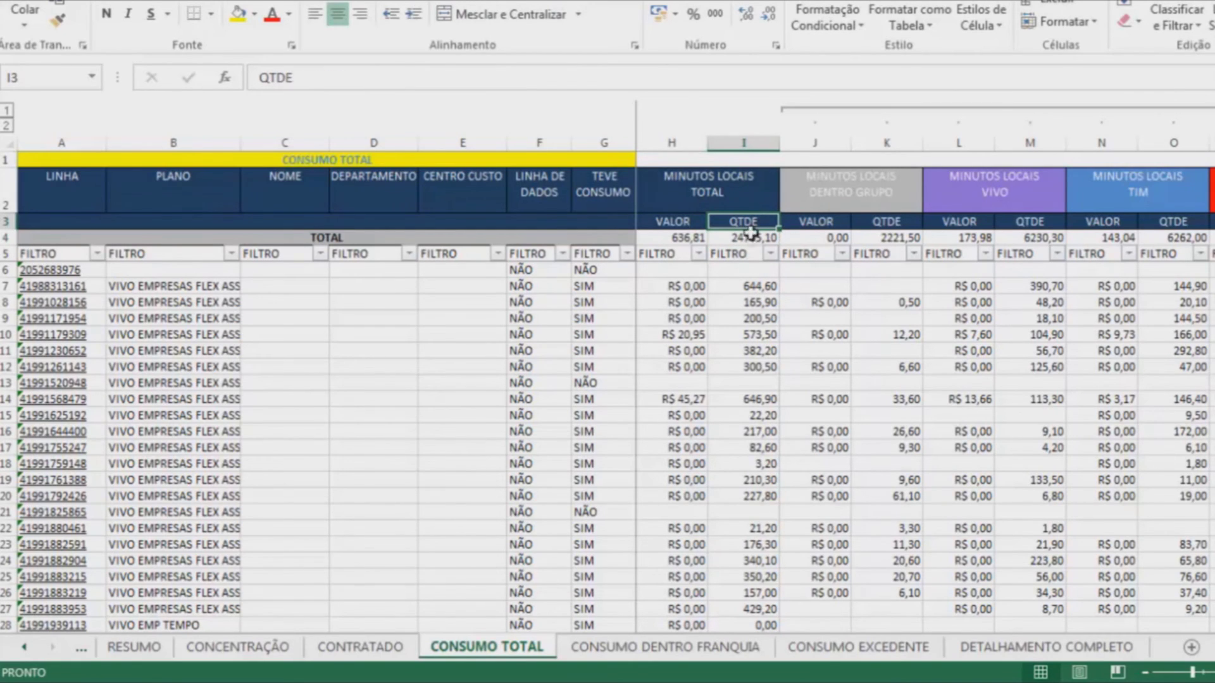
pyautogui.click(908, 238)
pyautogui.click(896, 196)
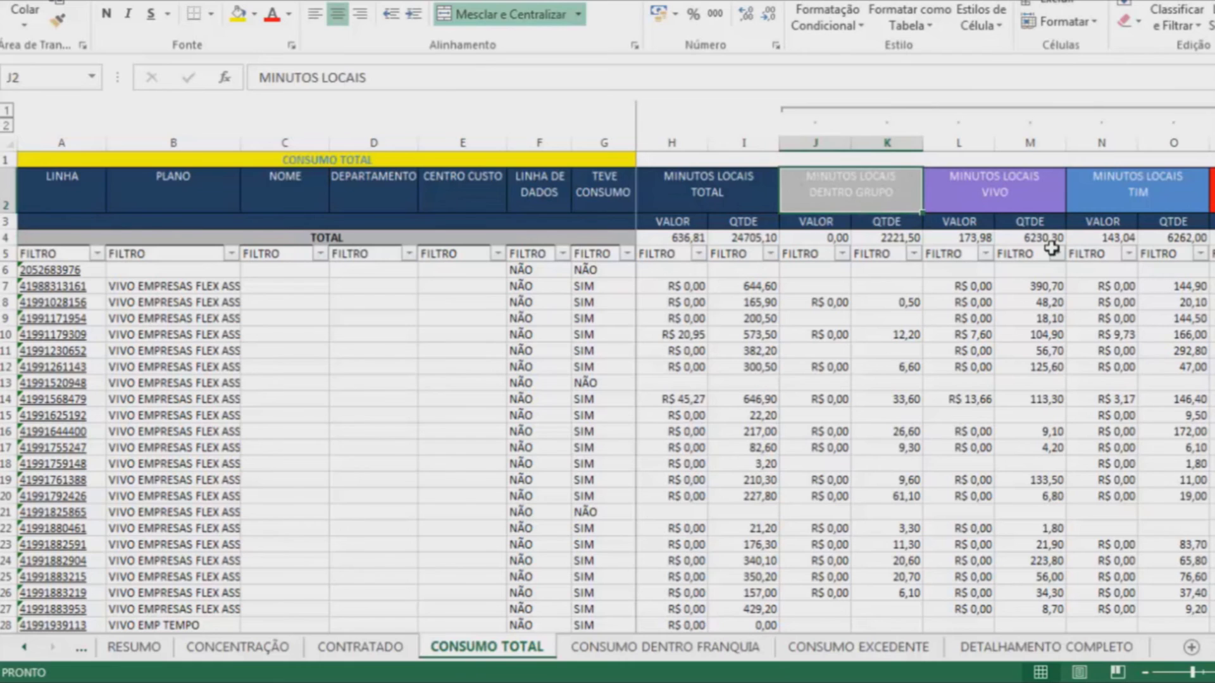
pyautogui.click(1044, 239)
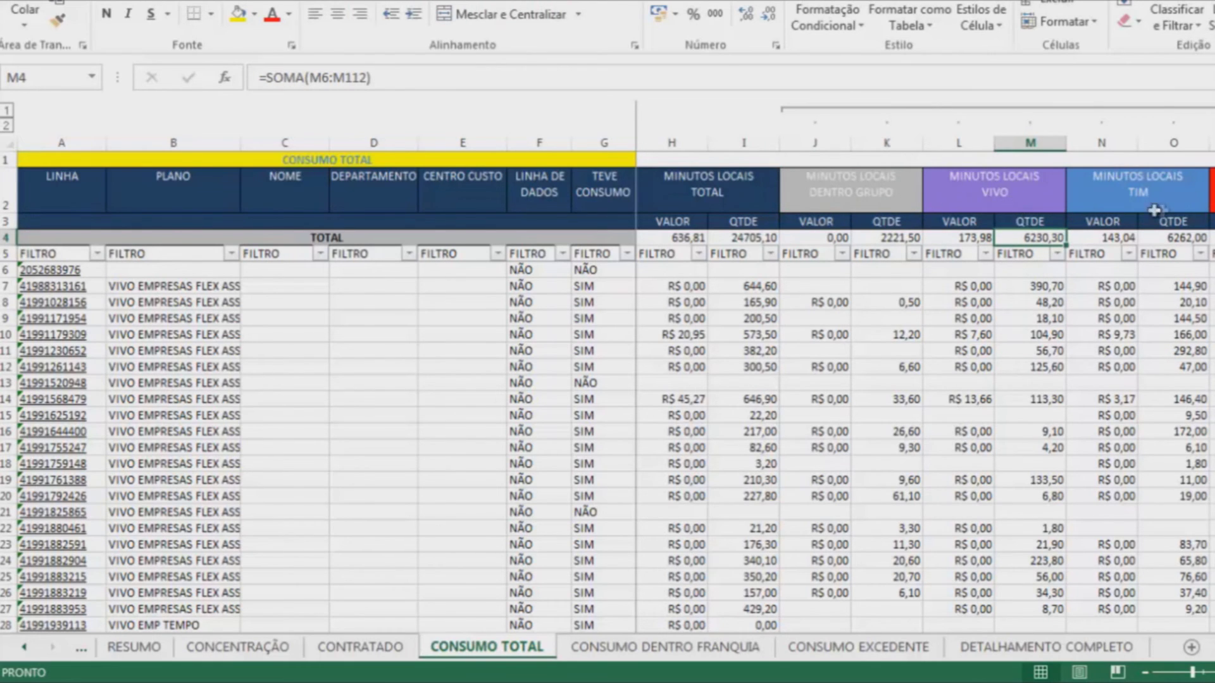
pyautogui.click(1203, 241)
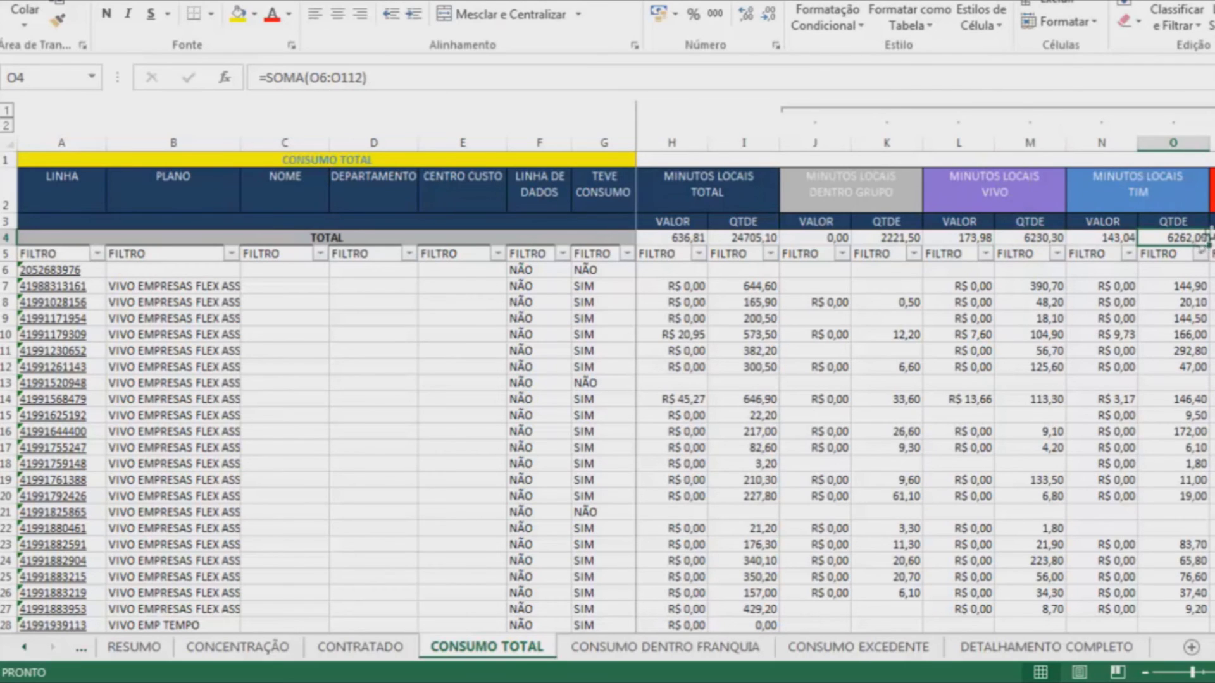
pyautogui.click(1137, 192)
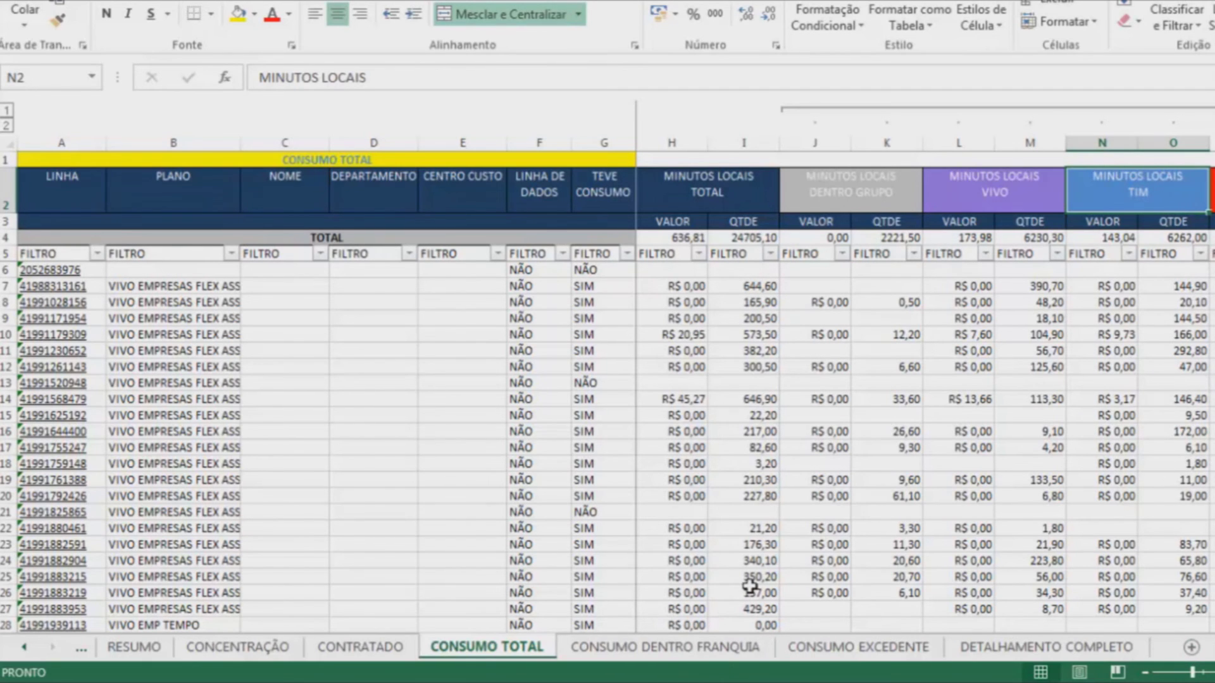
# - Review the local minutes groups of the remaining carriers, ending at the total quantity of FIXO TOTAL
pyautogui.press('Right')
pyautogui.press('Right')
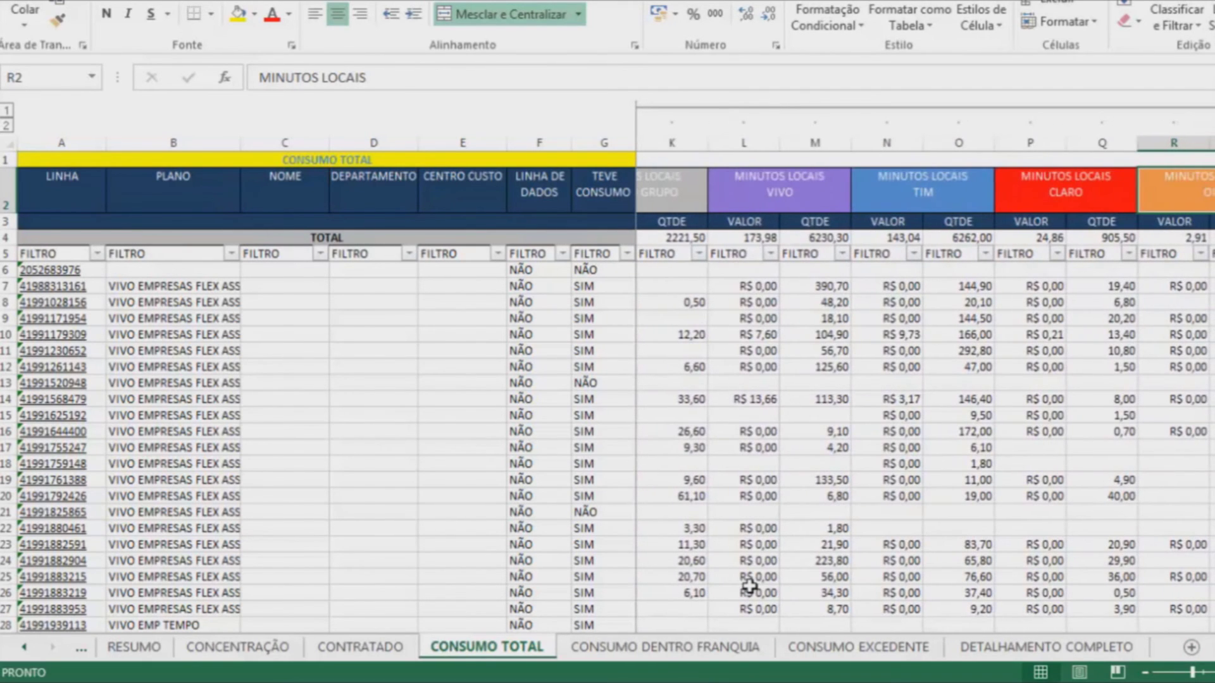
pyautogui.press('Right')
pyautogui.press('Right')
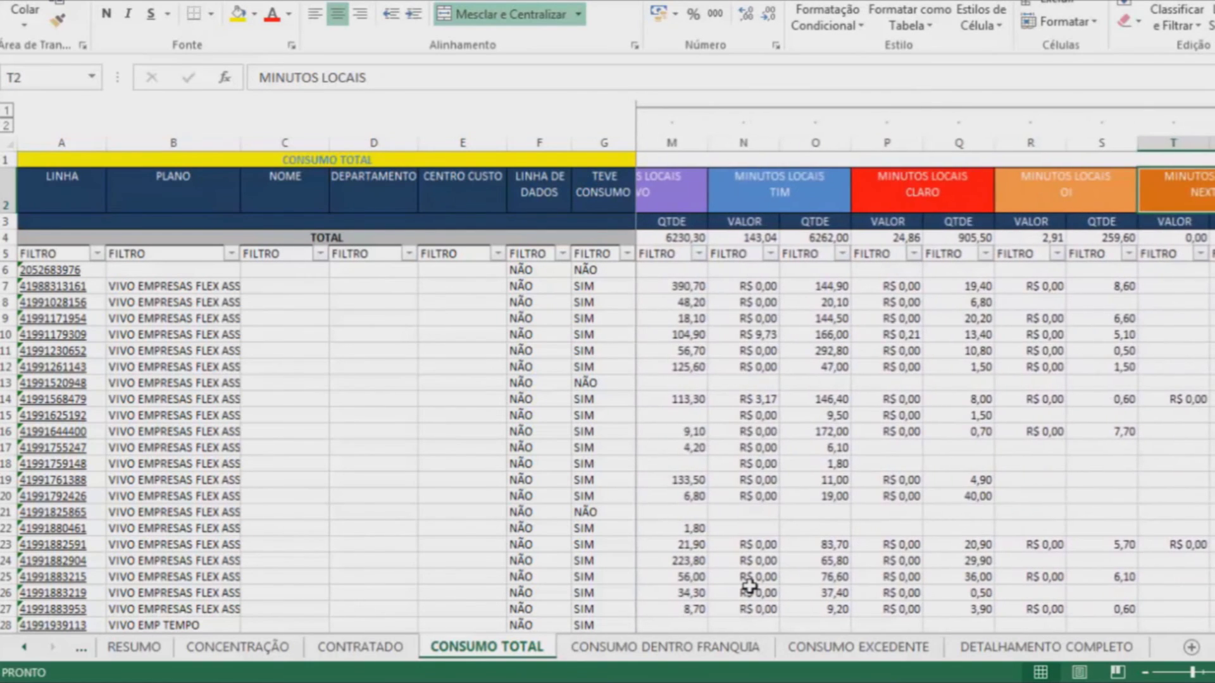
pyautogui.press('Right')
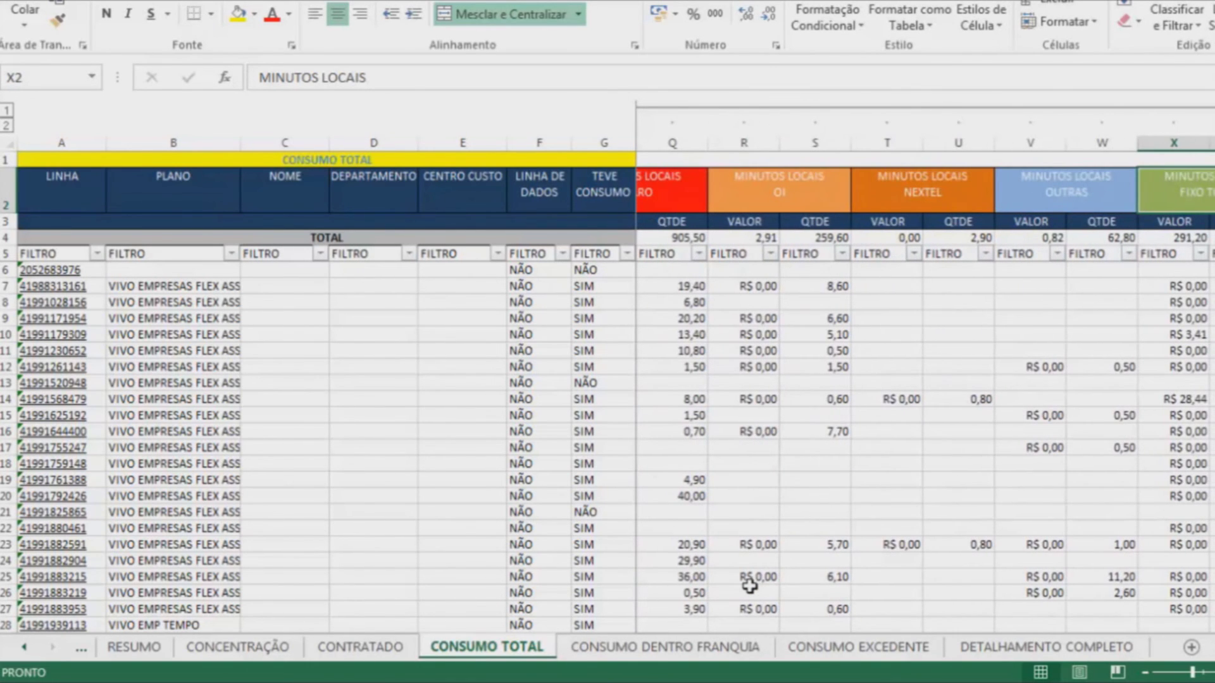
pyautogui.press('Down')
pyautogui.press('Right')
pyautogui.press('Down')
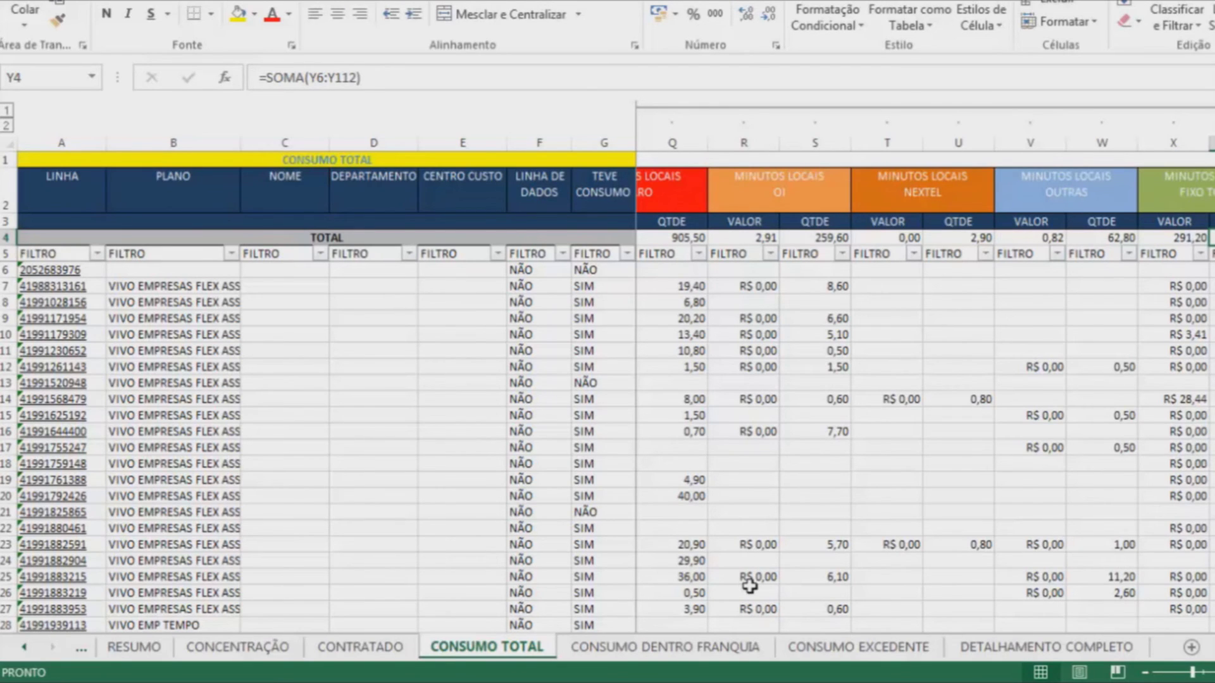
# - Go back along the totals row to the VALOR and QTDE totals of MINUTOS LOCAIS TOTAL
pyautogui.press('Left')
pyautogui.press('Left')
pyautogui.press('Left')
pyautogui.press('Left')
pyautogui.press('Left')
pyautogui.press('Left')
pyautogui.press('Left')
pyautogui.press('Left')
pyautogui.press('Left')
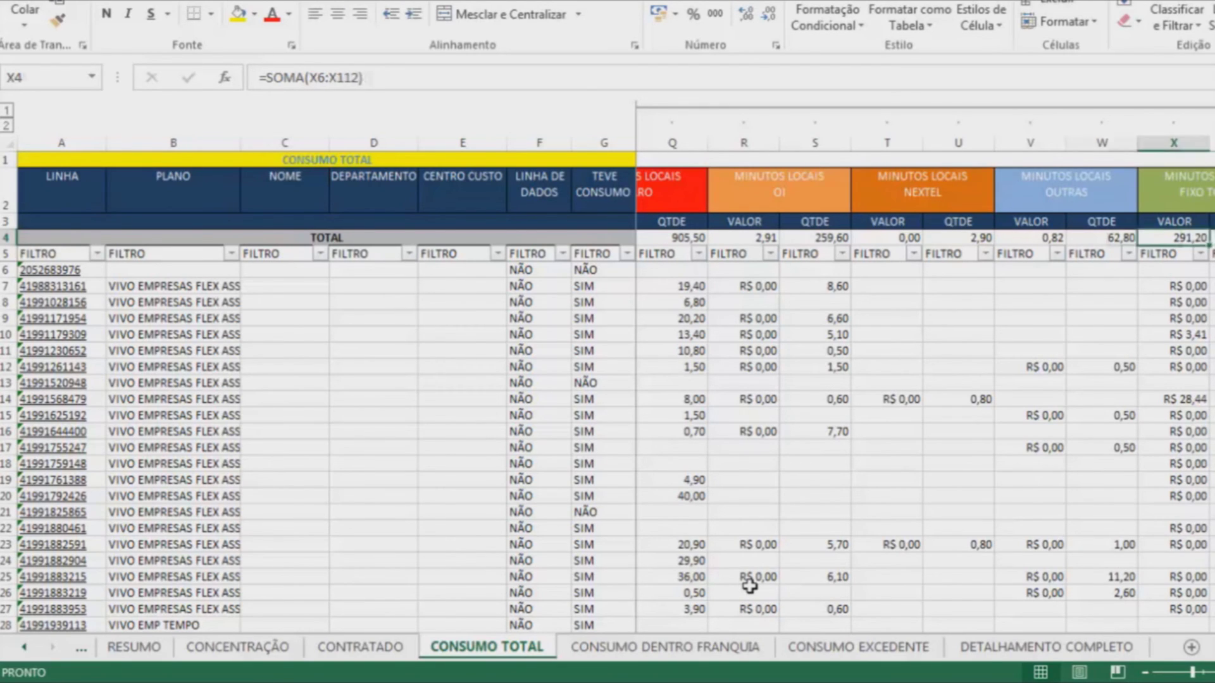
pyautogui.press('Left')
pyautogui.press('Left')
pyautogui.press('Left')
pyautogui.press('Left')
pyautogui.press('Left')
pyautogui.press('Left')
pyautogui.press('Left')
pyautogui.press('Left')
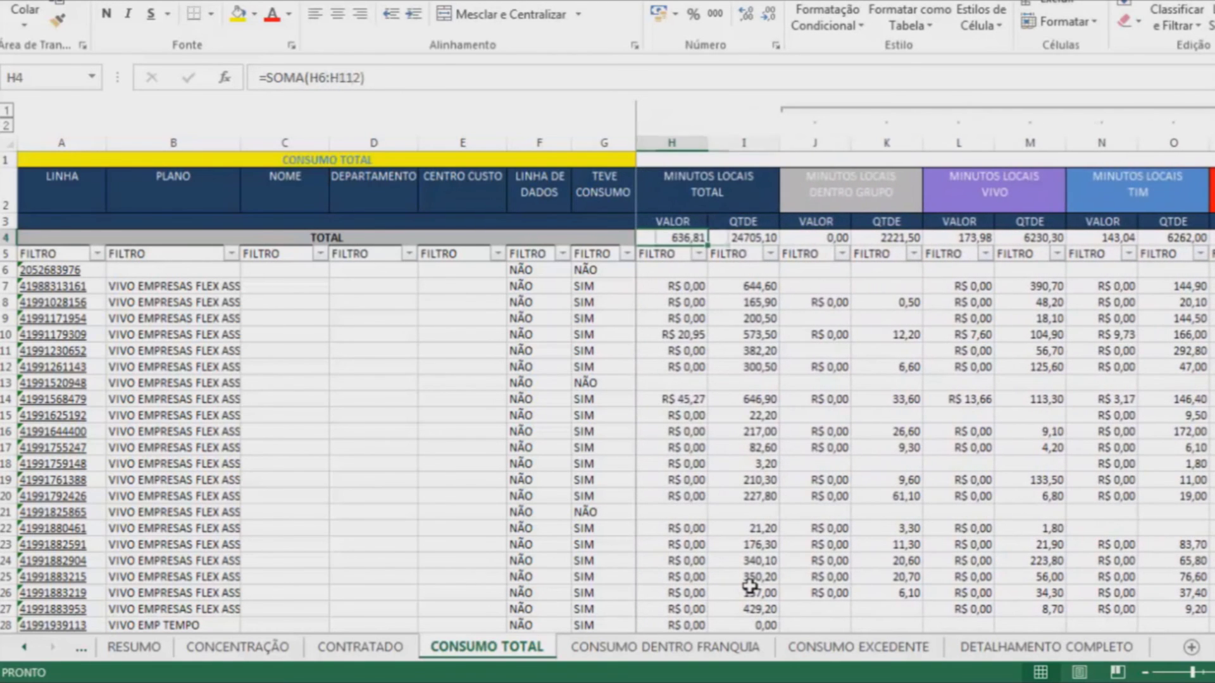
pyautogui.press('Right')
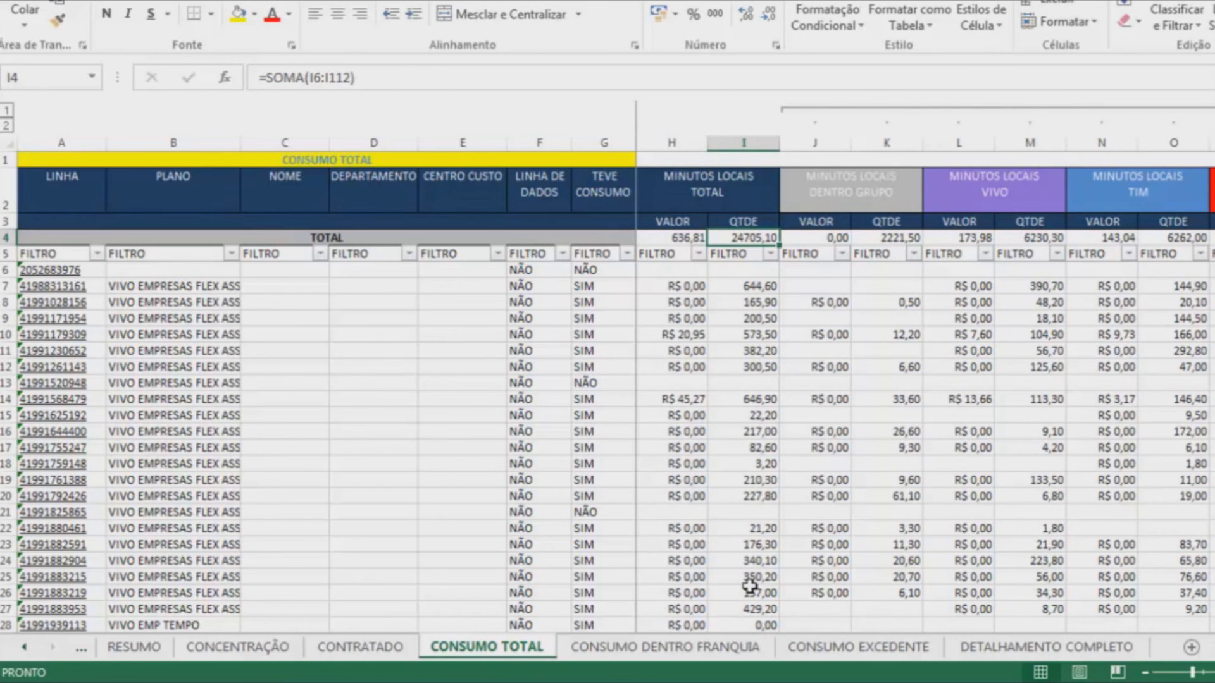
# - Compare the total local minutes quantities for VIVO and TIM
pyautogui.click(839, 200)
pyautogui.click(963, 194)
pyautogui.click(1044, 238)
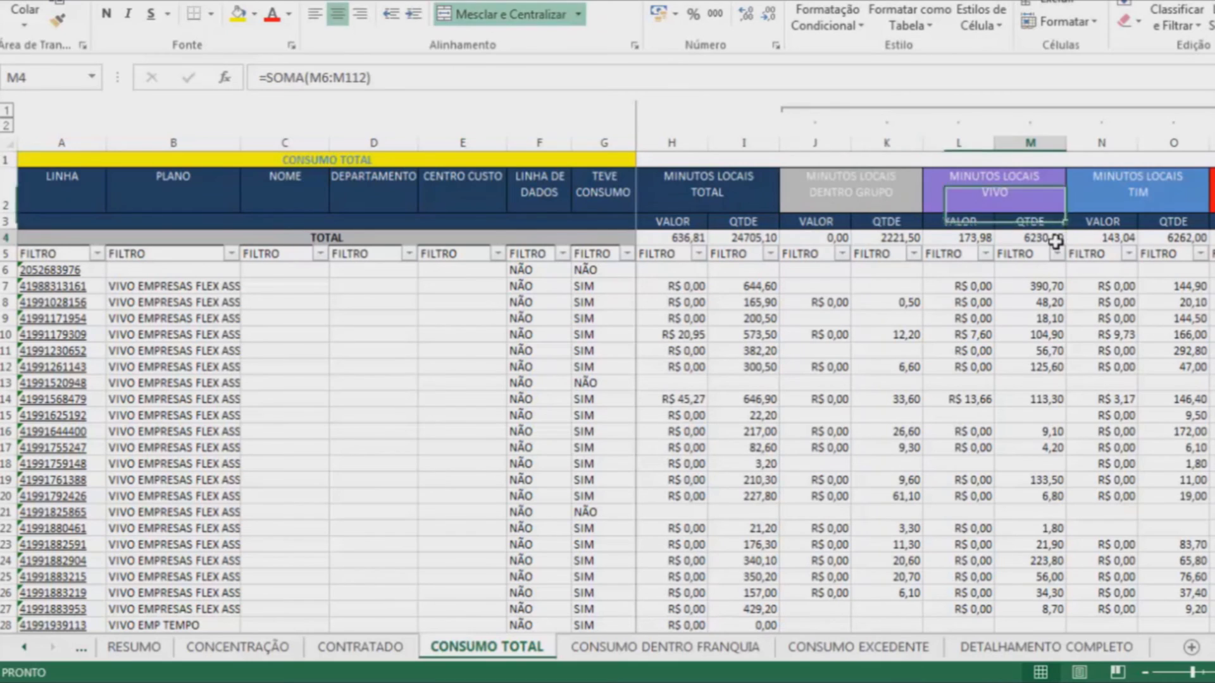
pyautogui.click(1188, 239)
pyautogui.click(1033, 240)
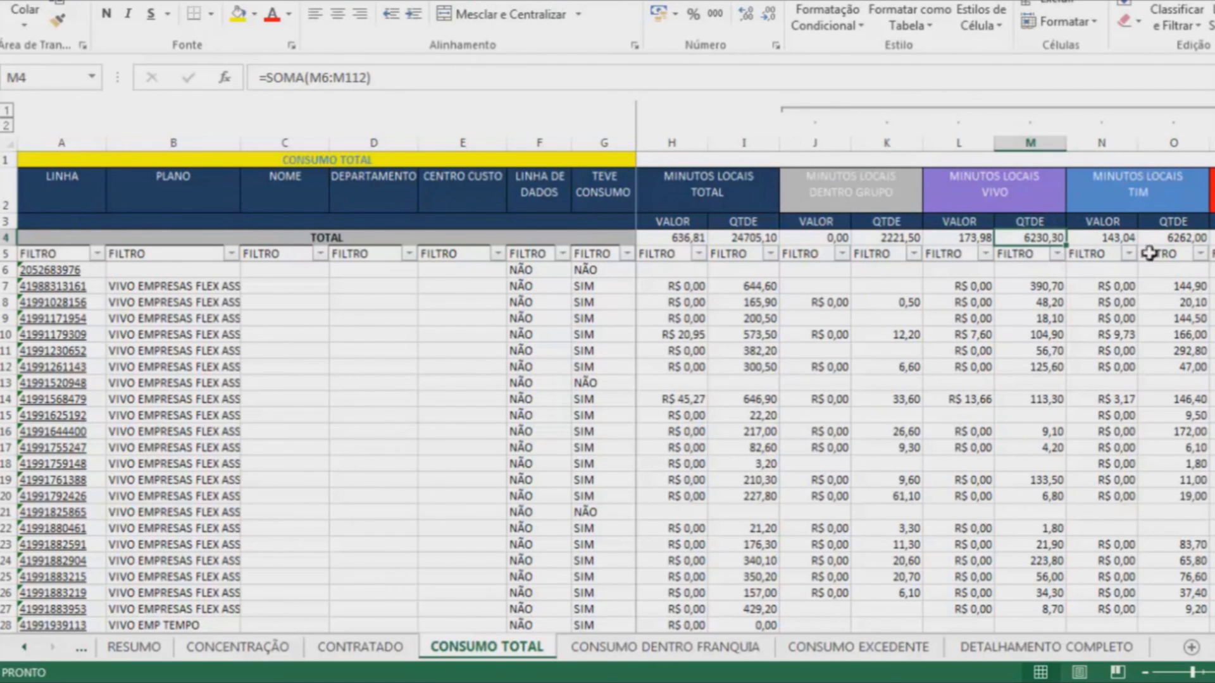
pyautogui.click(1173, 244)
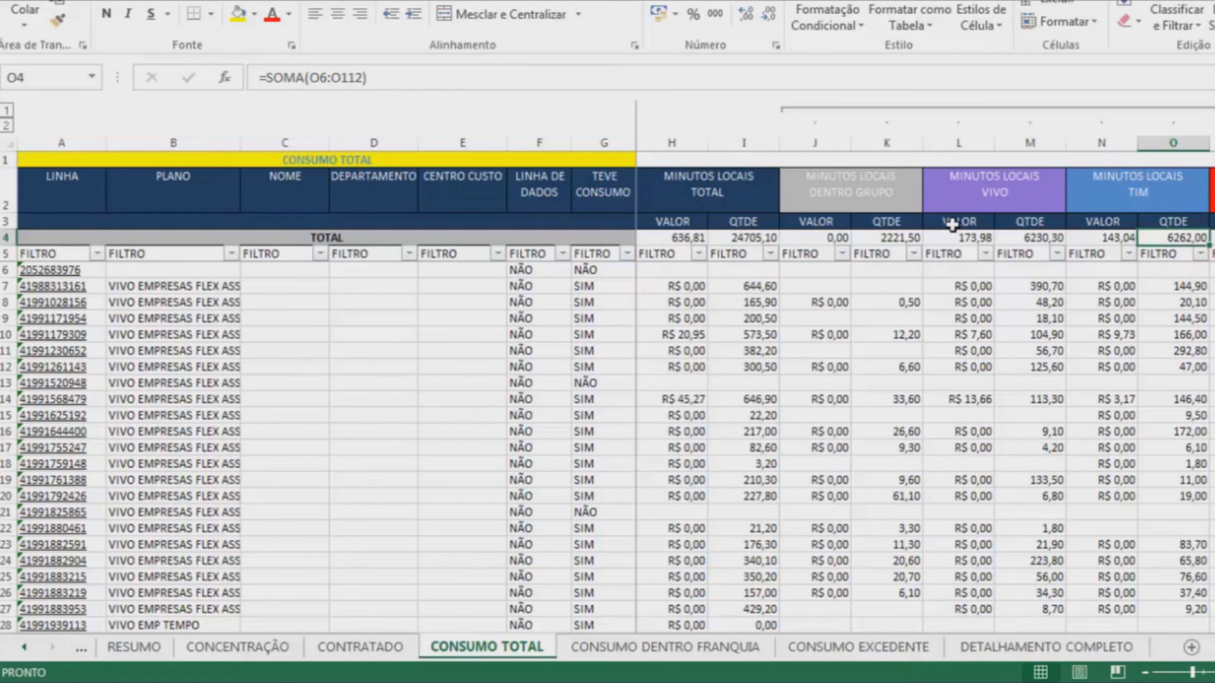
# - Check the local minutes totals from CLARO through FIXO TOTAL along the totals row
pyautogui.press('Right')
pyautogui.press('Right')
pyautogui.press('Right')
pyautogui.press('Right')
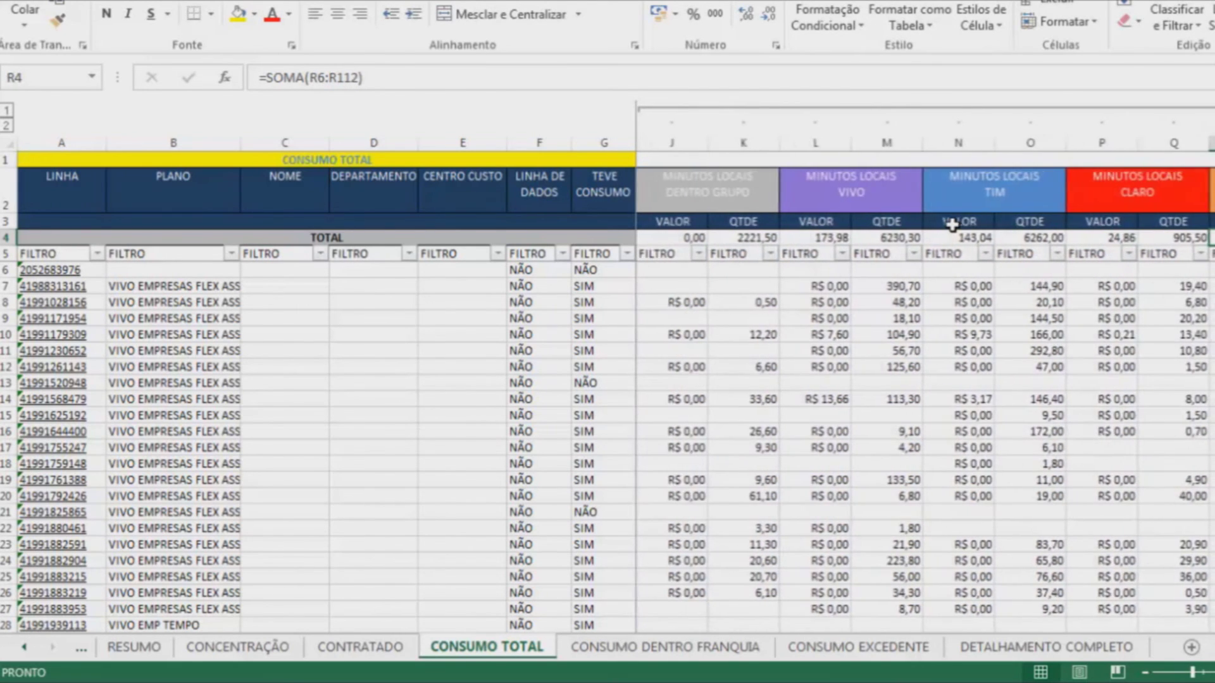
pyautogui.press('Right')
pyautogui.press('Right')
pyautogui.press('Right')
pyautogui.press('Right')
pyautogui.press('Right')
pyautogui.press('Right')
pyautogui.press('Right')
pyautogui.press('Right')
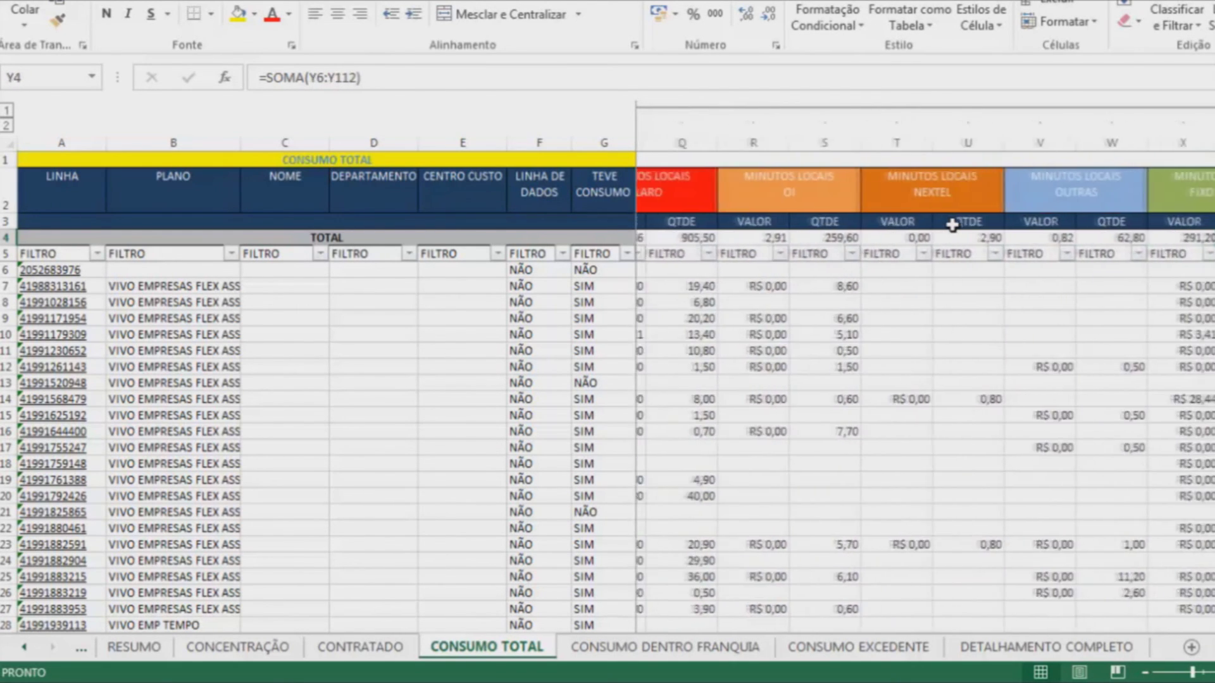
# - Examine the long-distance minutes summary, focusing on the QTDE total of MINUTOS LD TOTAL
pyautogui.press('Right')
pyautogui.press('Right')
pyautogui.press('Right')
pyautogui.press('Right')
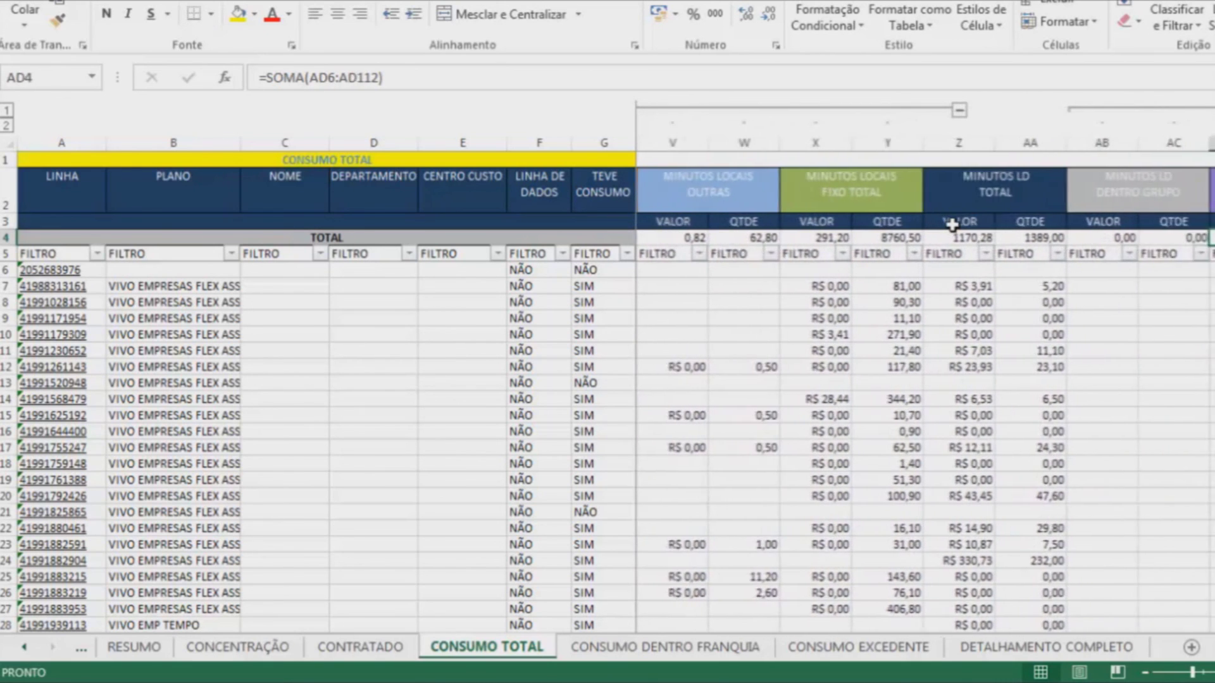
pyautogui.press('Left')
pyautogui.press('Left')
pyautogui.press('Left')
pyautogui.press('Left')
pyautogui.press('Up')
pyautogui.press('Up')
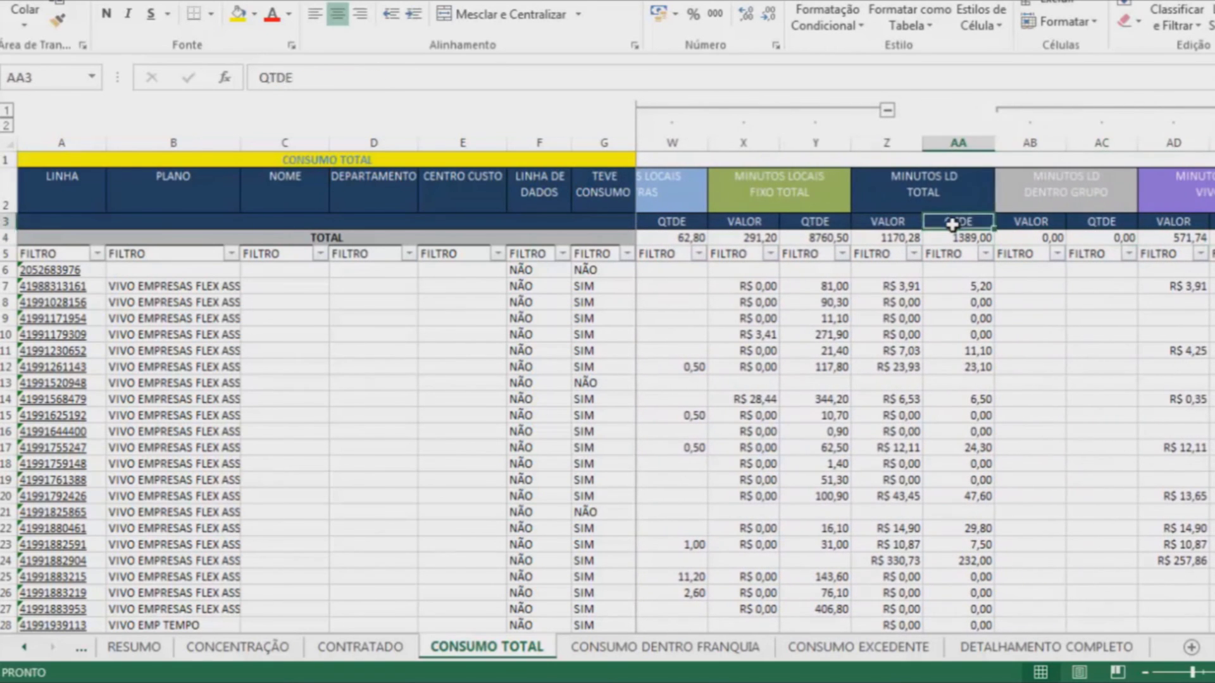
pyautogui.press('Down')
pyautogui.press('Down')
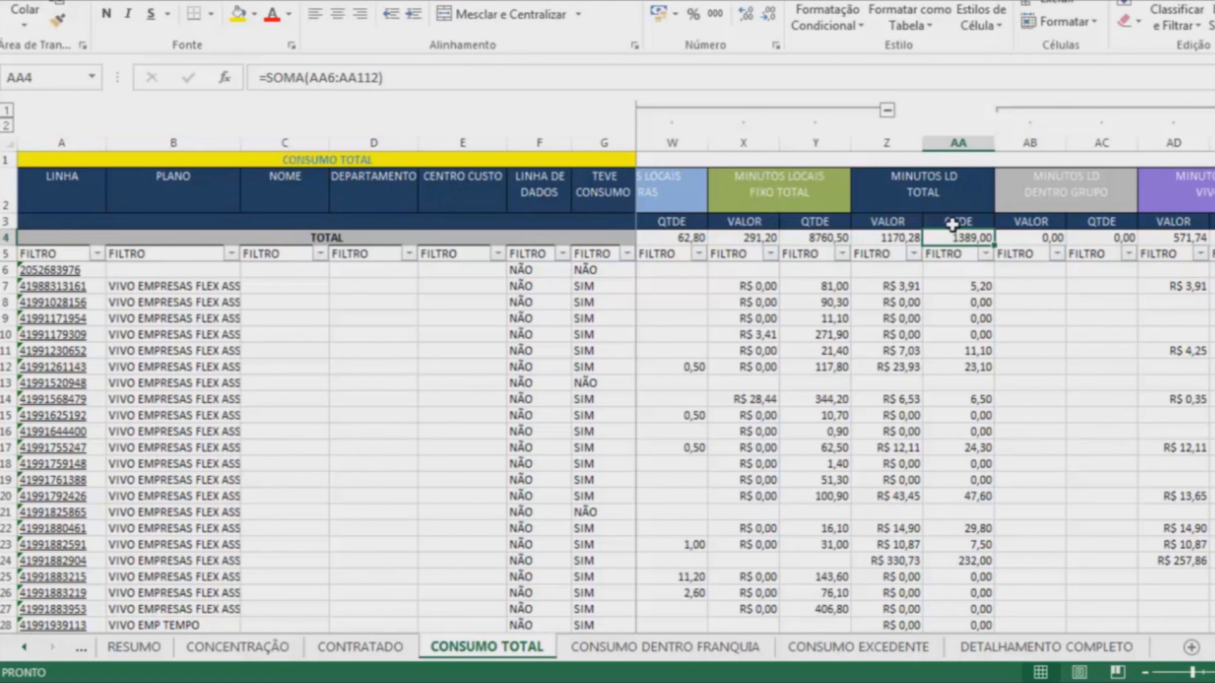
# - Review the long-distance totals for DENTRO GRUPO, VIVO, TIM and CLARO
pyautogui.press('Right')
pyautogui.press('Right')
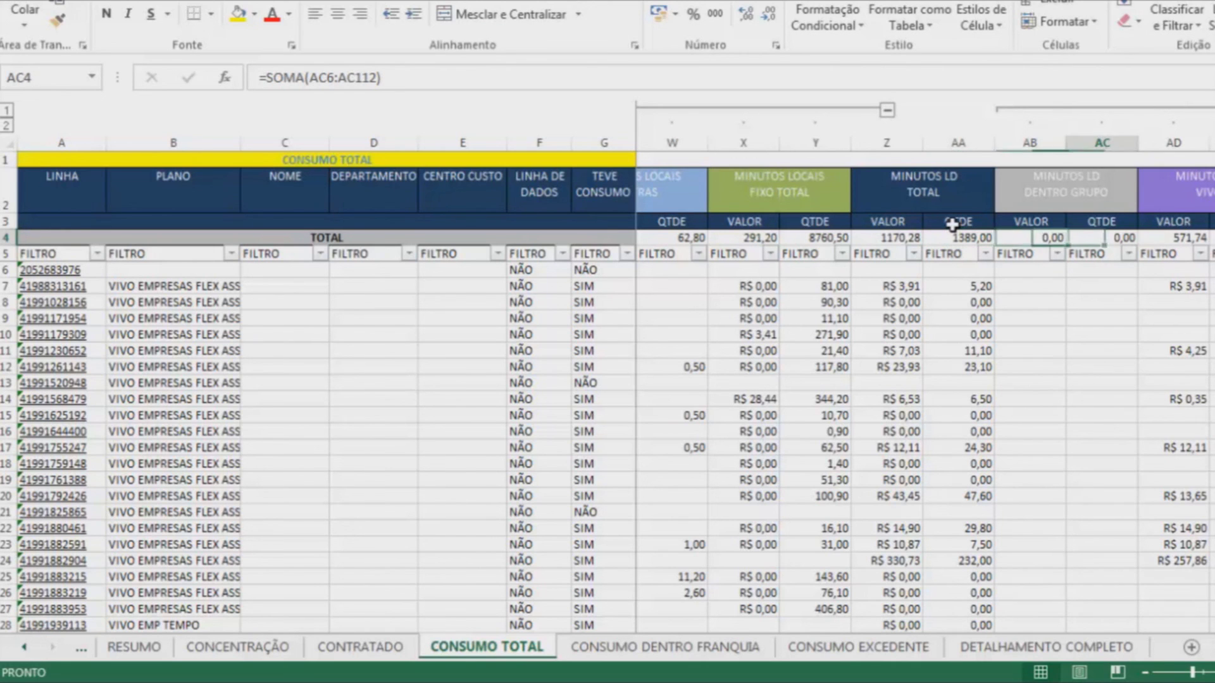
pyautogui.press('Right')
pyautogui.press('Right')
pyautogui.press('Right')
pyautogui.press('Right')
pyautogui.press('Right')
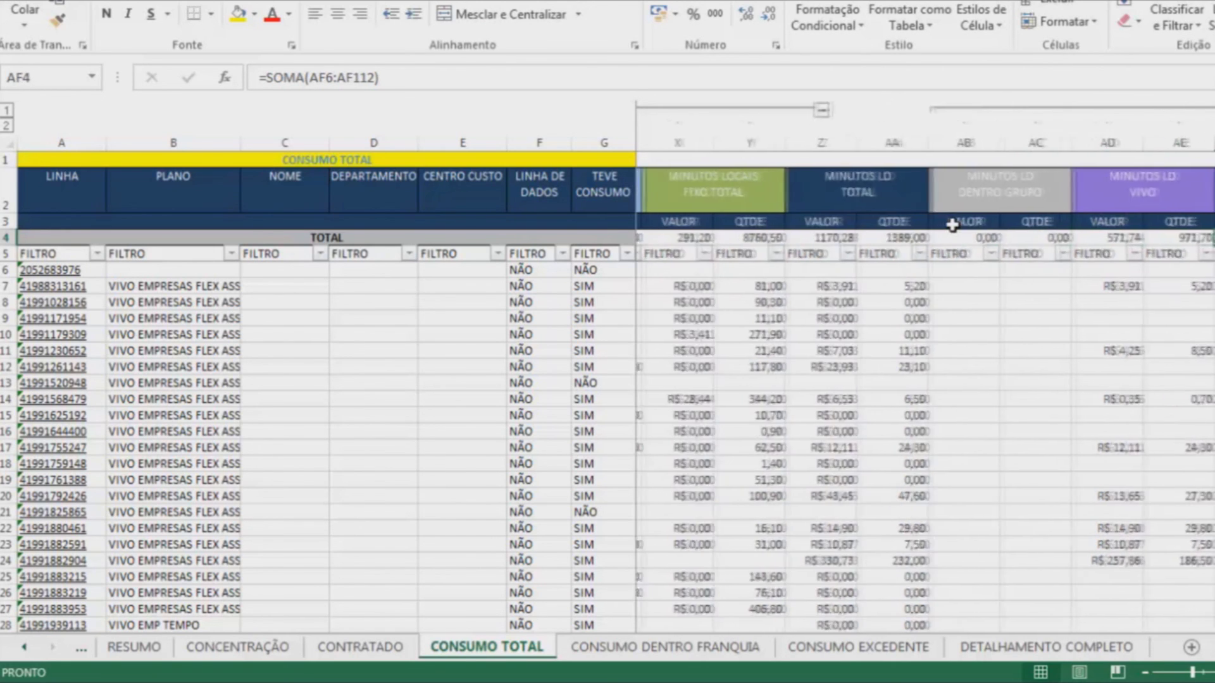
pyautogui.press('Right')
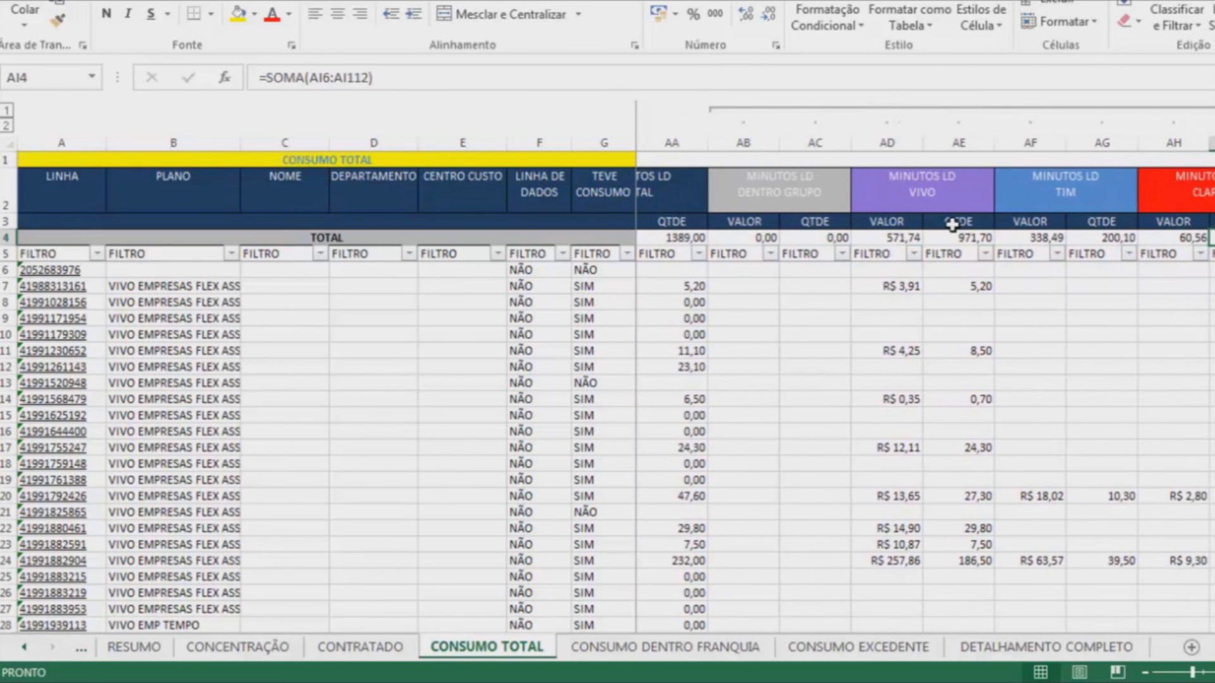
pyautogui.press('Right')
pyautogui.press('Right')
pyautogui.press('Right')
pyautogui.press('Right')
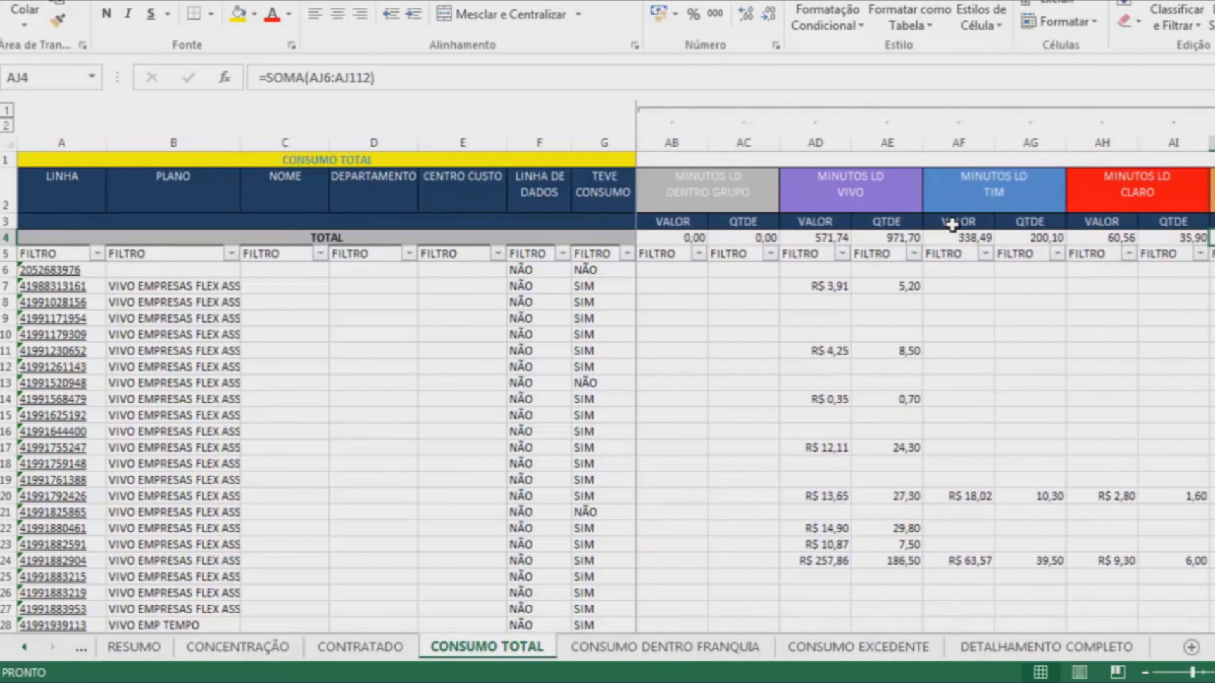
# - Review the long-distance totals from OI, NEXTEL and OUTRAS to FIXO, continuing to the data and SMS consumption groups
pyautogui.press('Right')
pyautogui.press('Right')
pyautogui.press('Right')
pyautogui.press('Right')
pyautogui.press('Right')
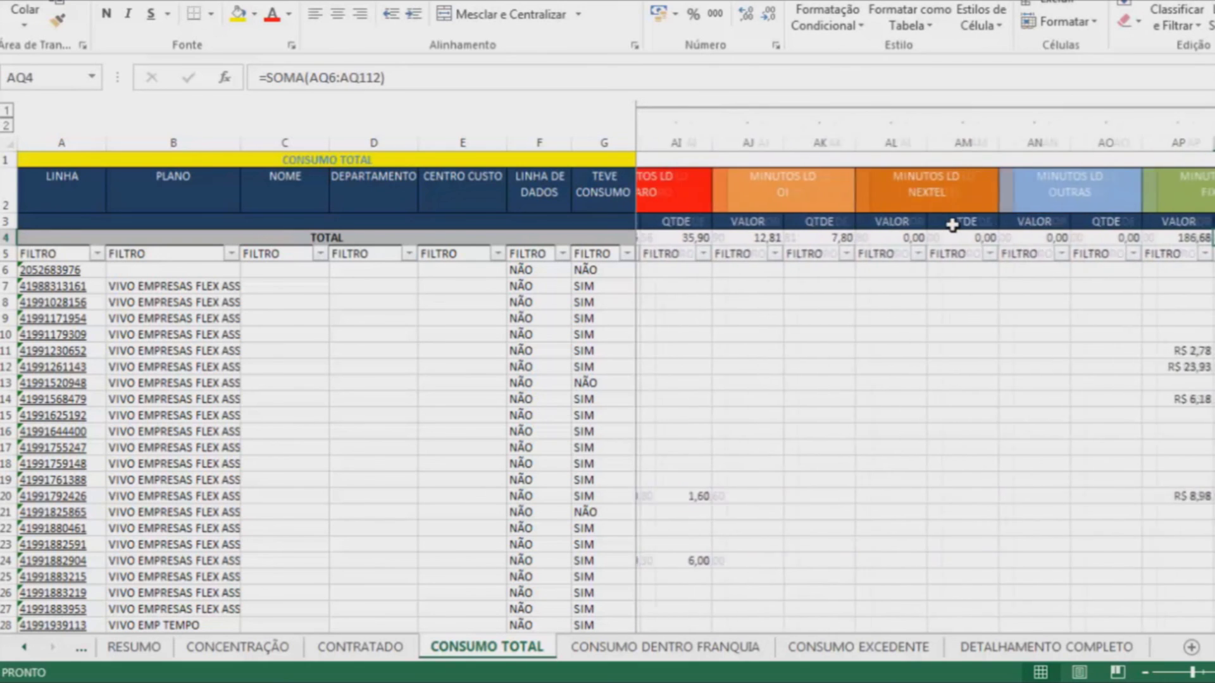
pyautogui.press('Right')
pyautogui.press('Right')
pyautogui.press('Right')
pyautogui.press('Right')
pyautogui.press('Right')
pyautogui.press('Right')
pyautogui.press('Right')
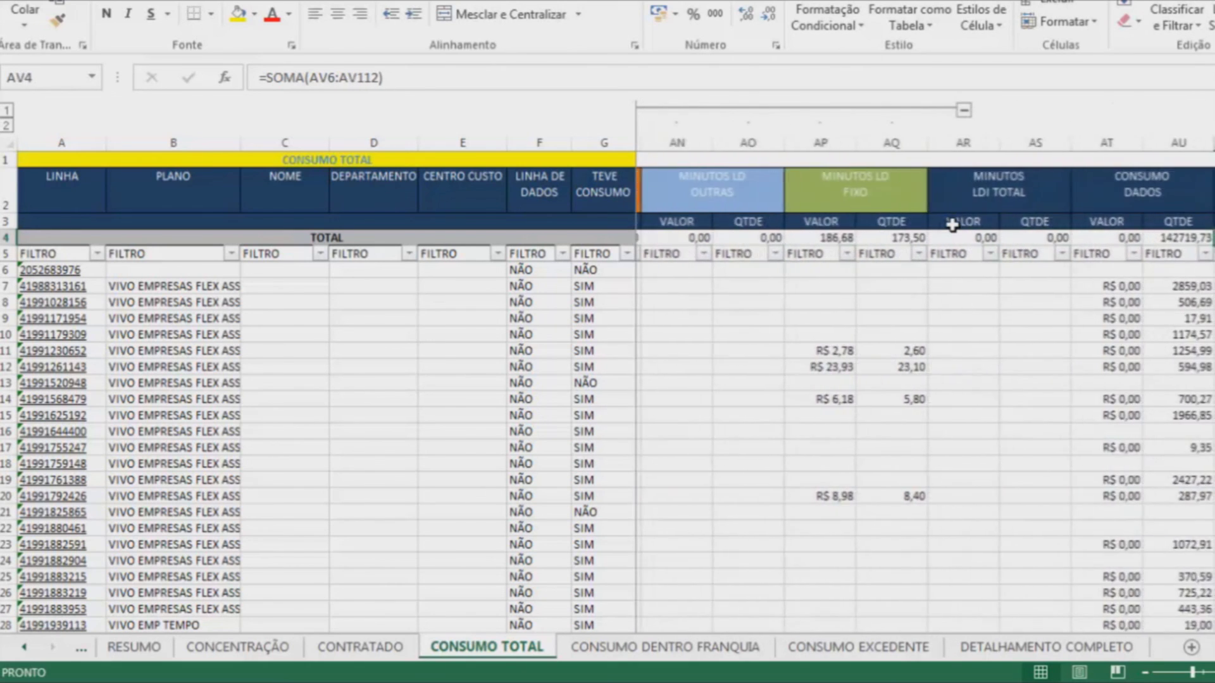
# - Return to the totals row's MINUTOS LDI TOTAL value to check the international long-distance consumption
pyautogui.press('Left')
pyautogui.press('Left')
pyautogui.press('Left')
pyautogui.press('Left')
pyautogui.press('Left')
pyautogui.press('Left')
pyautogui.press('Left')
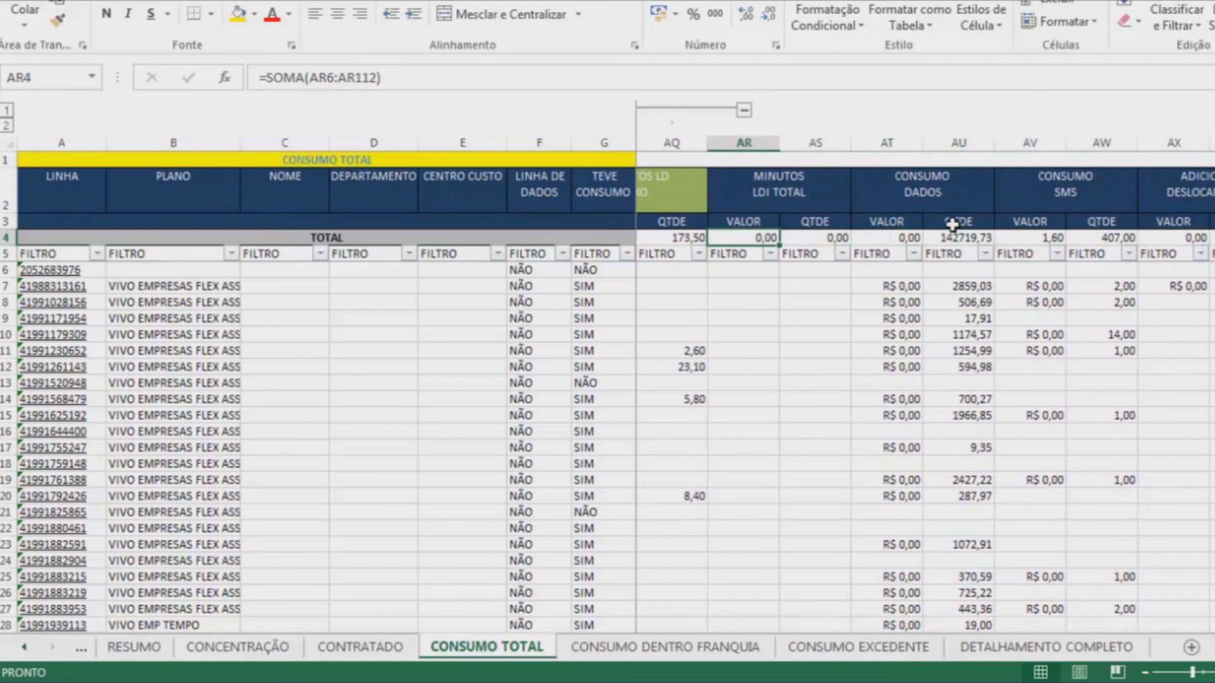
# - Examine the CONSUMO DADOS totals and the data and SMS quantities of the first line with consumption
pyautogui.press('Right')
pyautogui.press('Right')
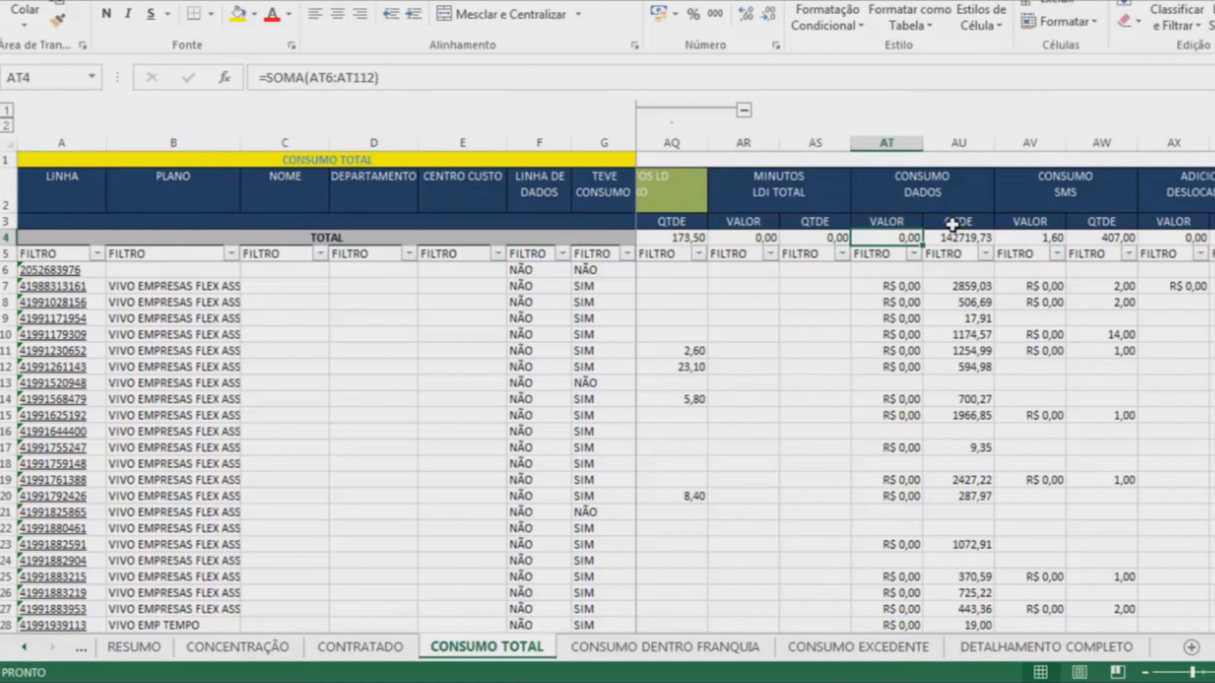
pyautogui.press('Right')
pyautogui.press('Down')
pyautogui.press('Down')
pyautogui.press('Down')
pyautogui.press('Down')
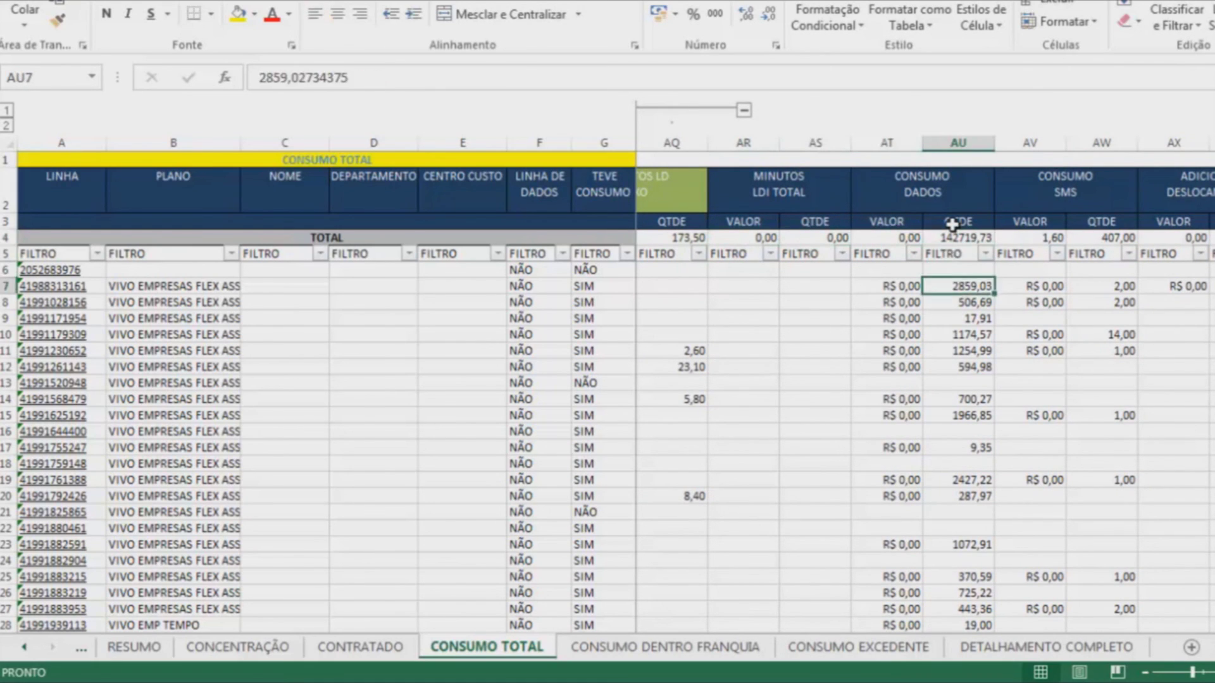
pyautogui.press('Up')
pyautogui.press('Right')
pyautogui.press('Right')
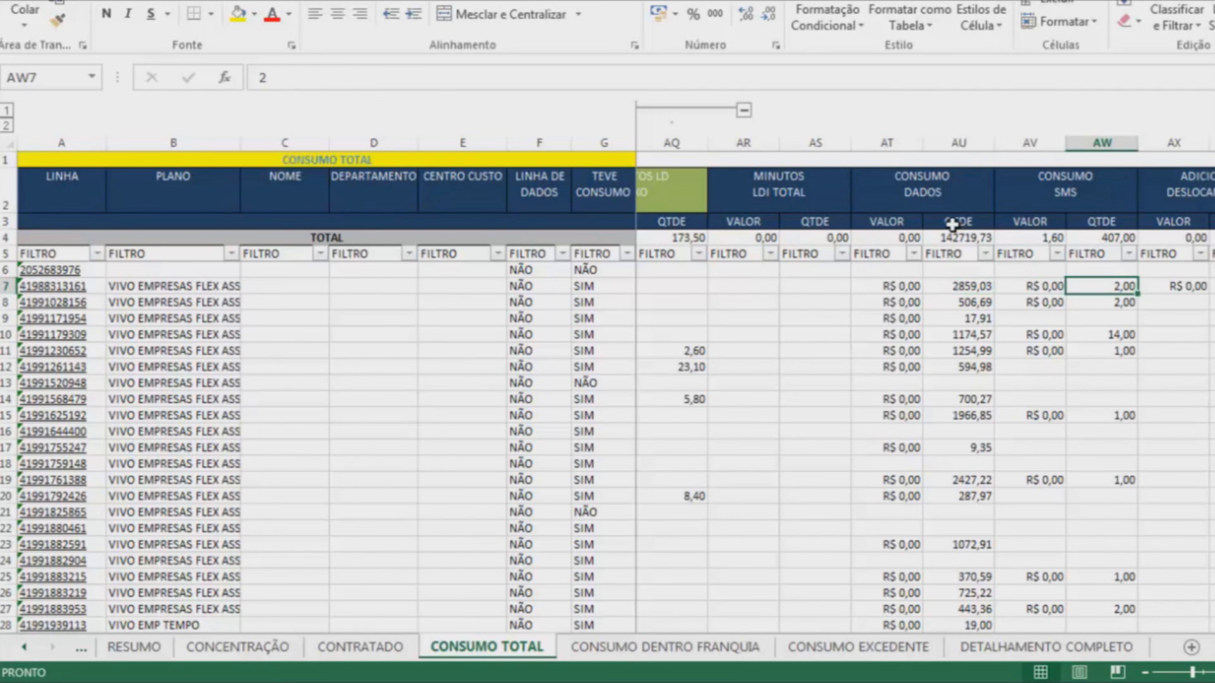
# - Check row 7's values in columns AX and AY beyond CONSUMO SMS, and return to its SMS value
pyautogui.press('Right')
pyautogui.press('Right')
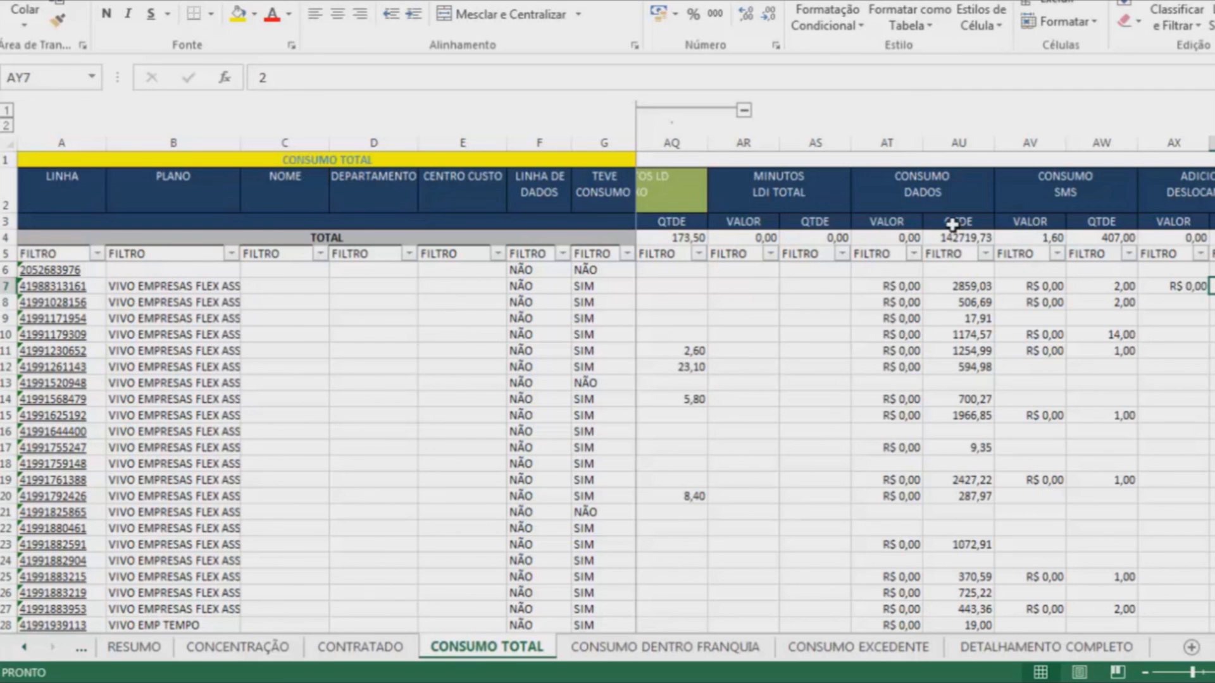
pyautogui.press('Left')
pyautogui.press('Left')
pyautogui.press('Left')
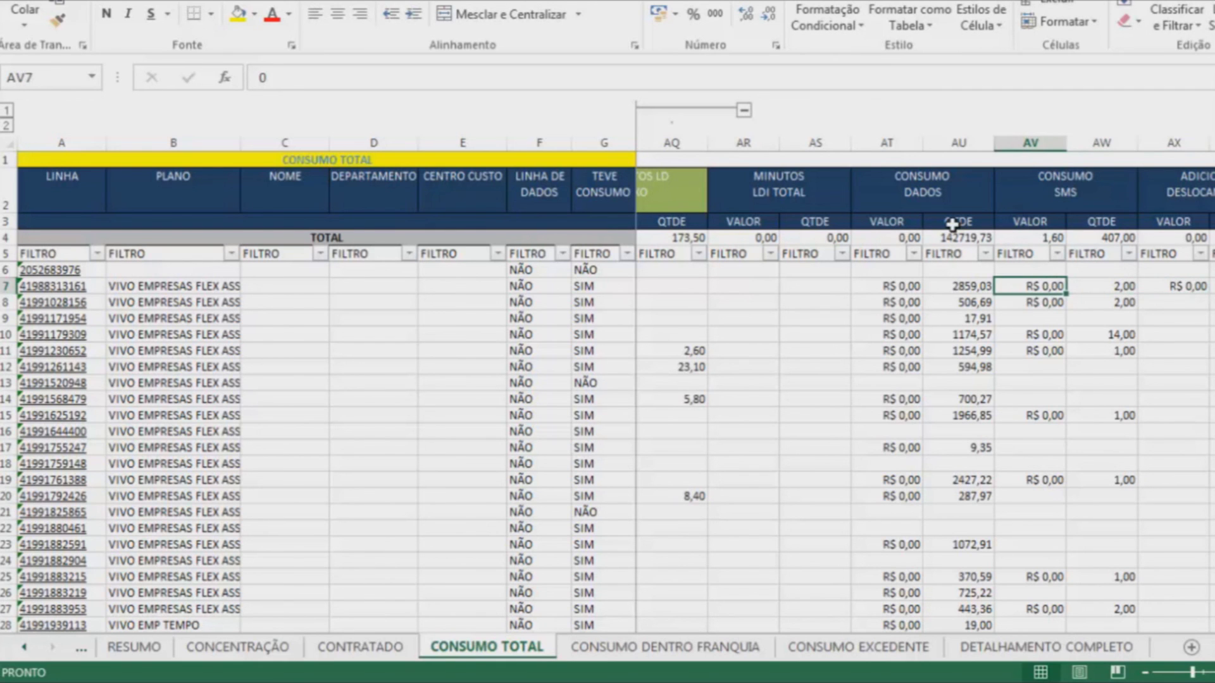
# - Go back across row 7 through the per-operator groups to its MINUTOS LOCAIS TOTAL quantity
pyautogui.press('Left')
pyautogui.press('Left')
pyautogui.press('Left')
pyautogui.press('Left')
pyautogui.press('Left')
pyautogui.press('Left')
pyautogui.press('Left')
pyautogui.press('Left')
pyautogui.press('Left')
pyautogui.press('Left')
pyautogui.press('Left')
pyautogui.press('Left')
pyautogui.press('Left')
pyautogui.press('Left')
pyautogui.press('Left')
pyautogui.press('Left')
pyautogui.press('Left')
pyautogui.press('Left')
pyautogui.press('Left')
pyautogui.press('Left')
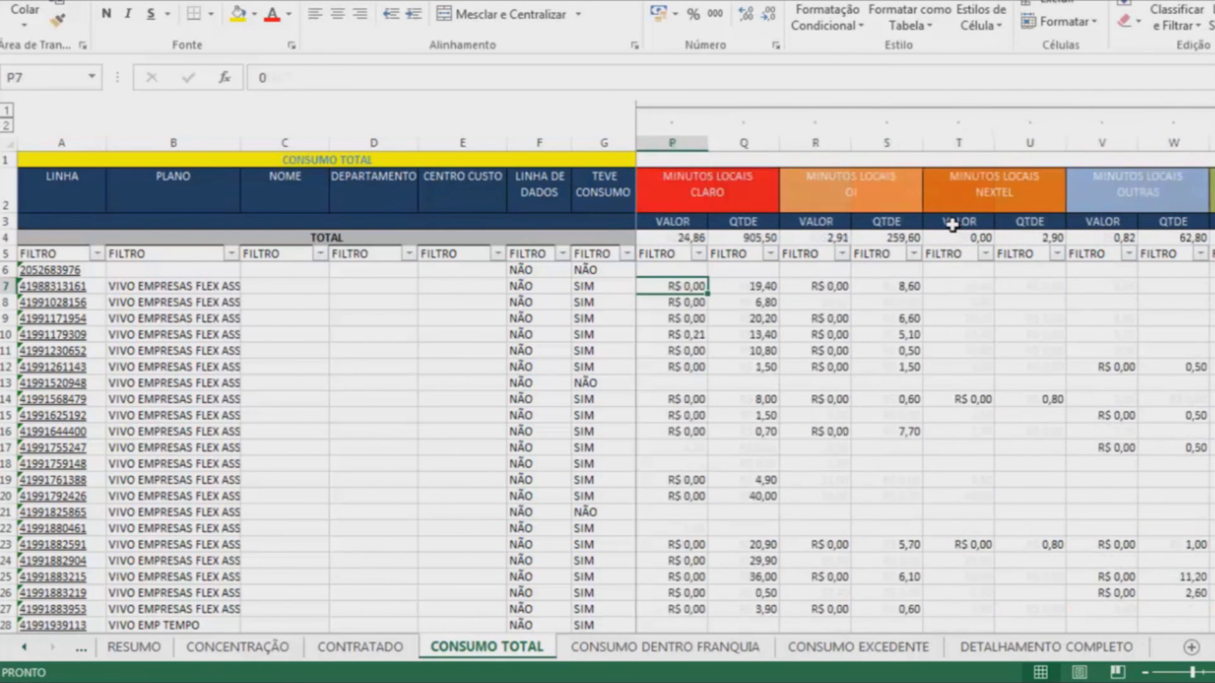
pyautogui.press('Left')
pyautogui.press('Left')
pyautogui.press('Left')
pyautogui.press('Left')
pyautogui.press('Left')
pyautogui.press('Left')
pyautogui.press('Left')
pyautogui.press('Left')
pyautogui.press('Left')
pyautogui.press('Left')
pyautogui.press('Left')
pyautogui.press('Left')
pyautogui.press('Left')
pyautogui.press('Left')
pyautogui.press('Left')
pyautogui.press('Right')
pyautogui.press('Right')
pyautogui.press('Right')
pyautogui.press('Right')
pyautogui.press('Right')
pyautogui.press('Right')
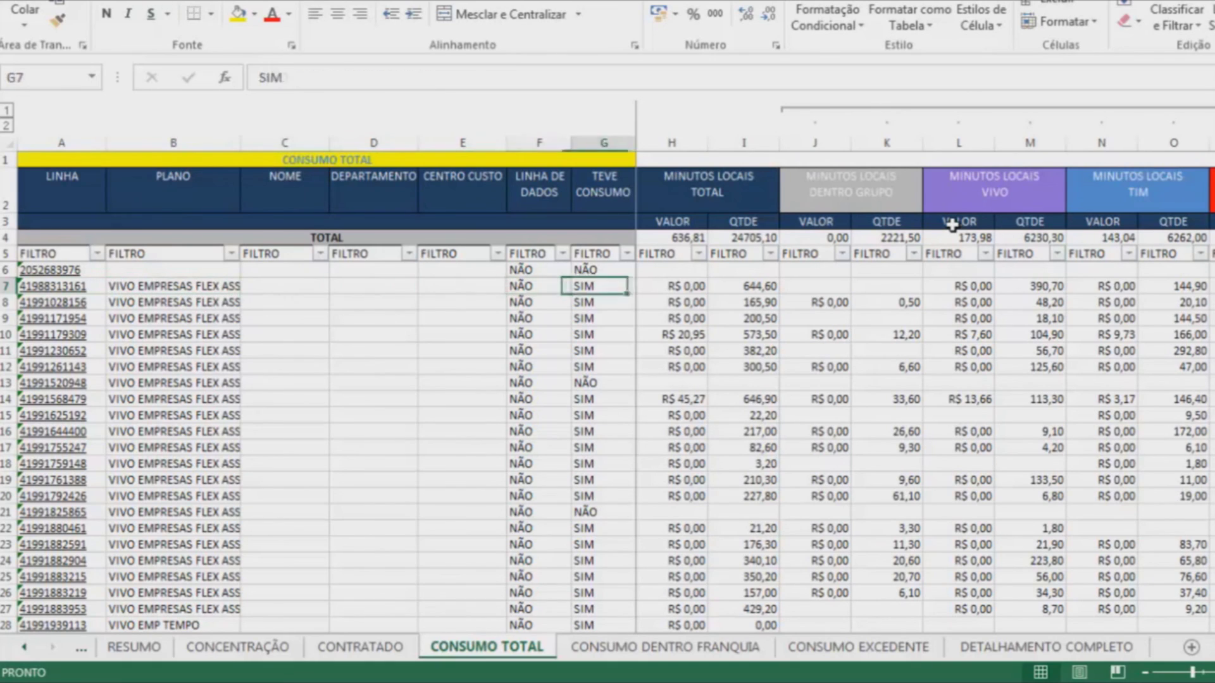
pyautogui.press('Right')
pyautogui.press('Right')
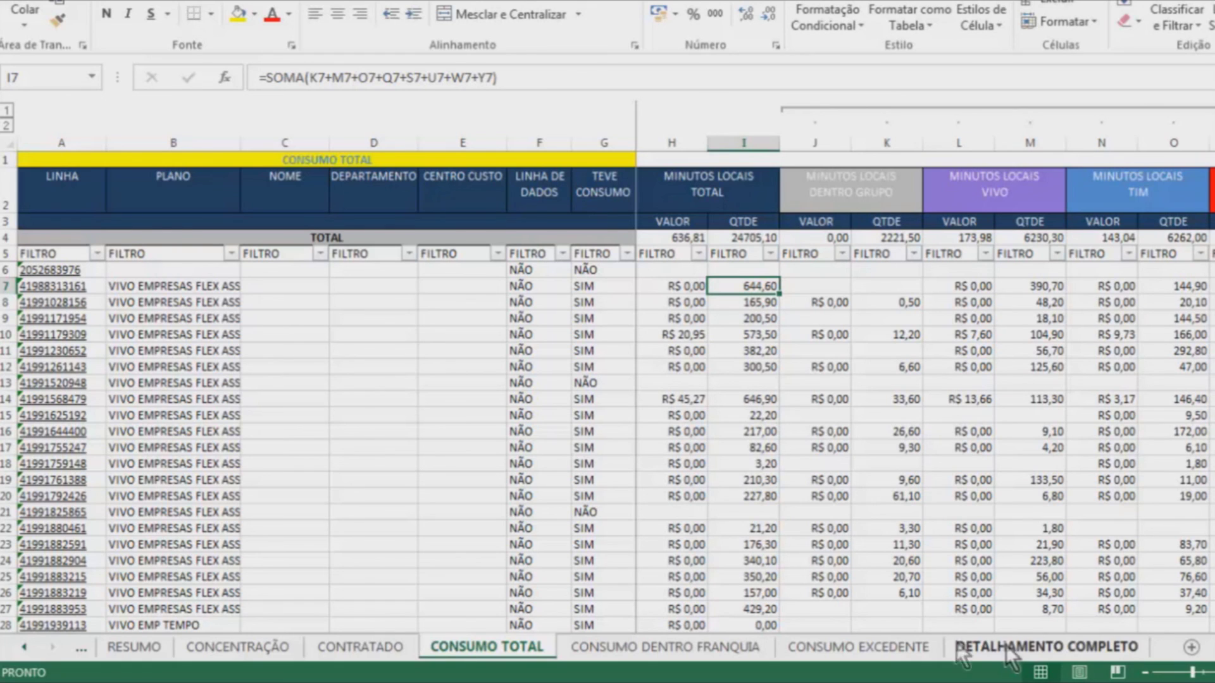
# - Leave CONSUMO TOTAL, glance at the RESUMO sheet and open the GRÁFICOS sheet
pyautogui.click(138, 651)
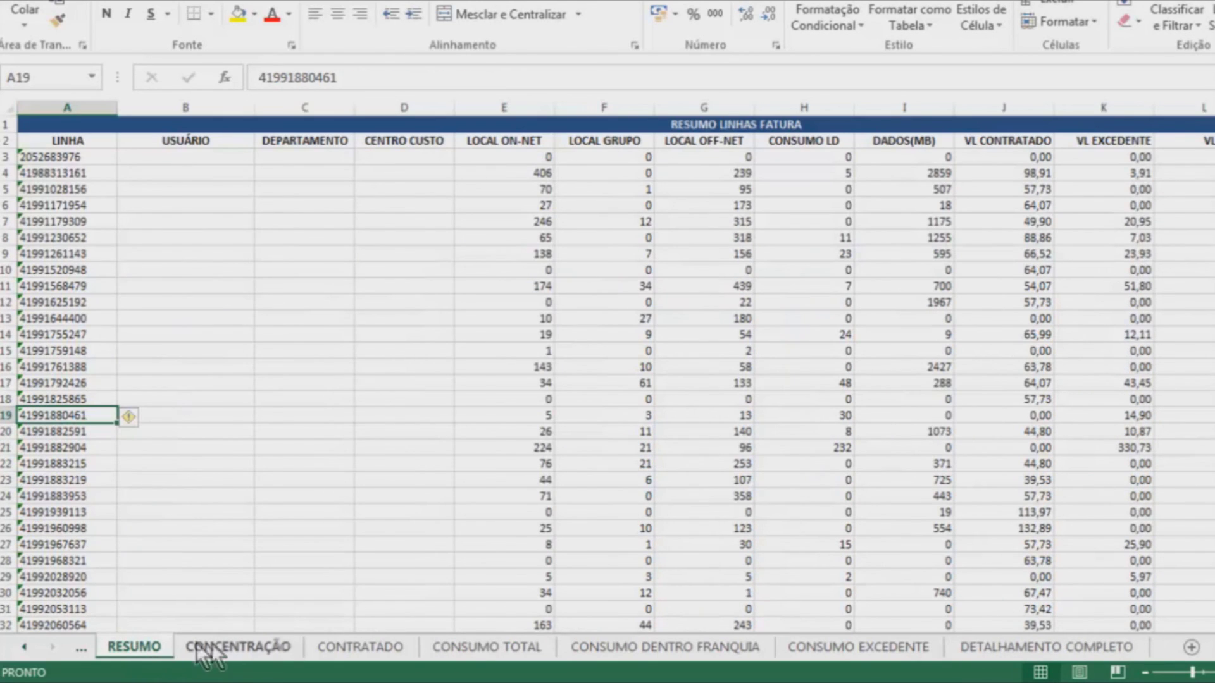
pyautogui.click(29, 646)
pyautogui.click(28, 646)
pyautogui.click(264, 652)
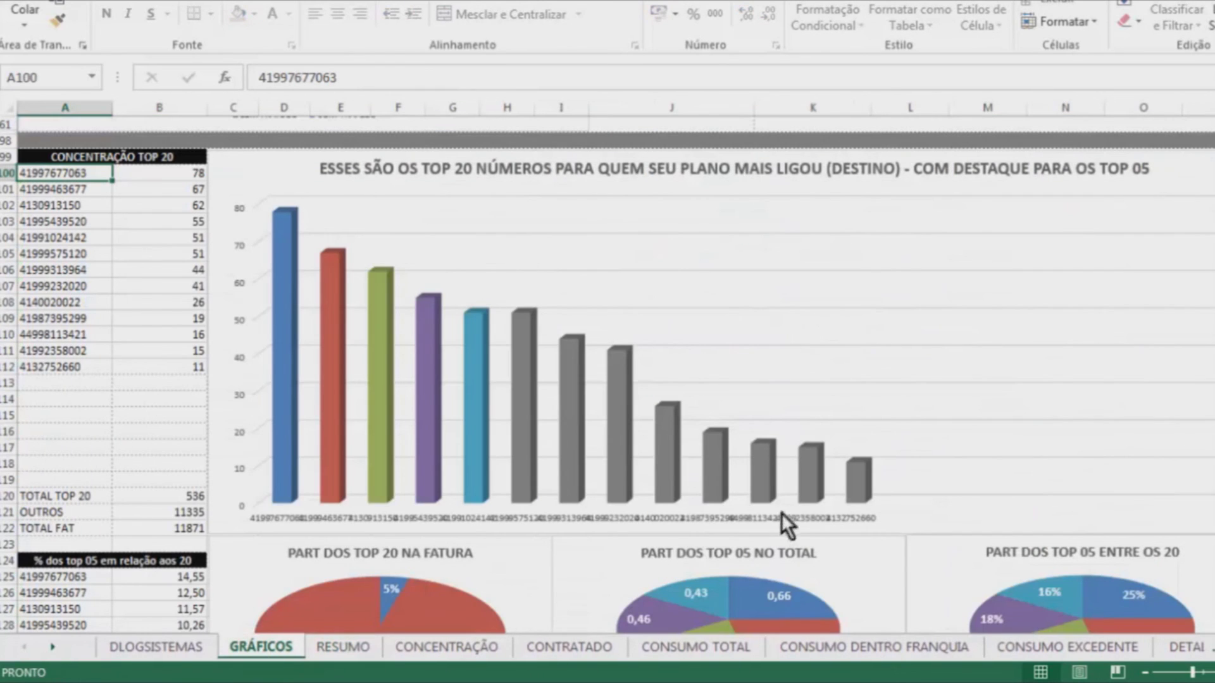
# - Review the charts from CONCENTRAÇÃO TOP 20 back up to the local per-operator charts, and inspect the FIXA share in the local percentage pie
pyautogui.scroll(13, 773, 423)
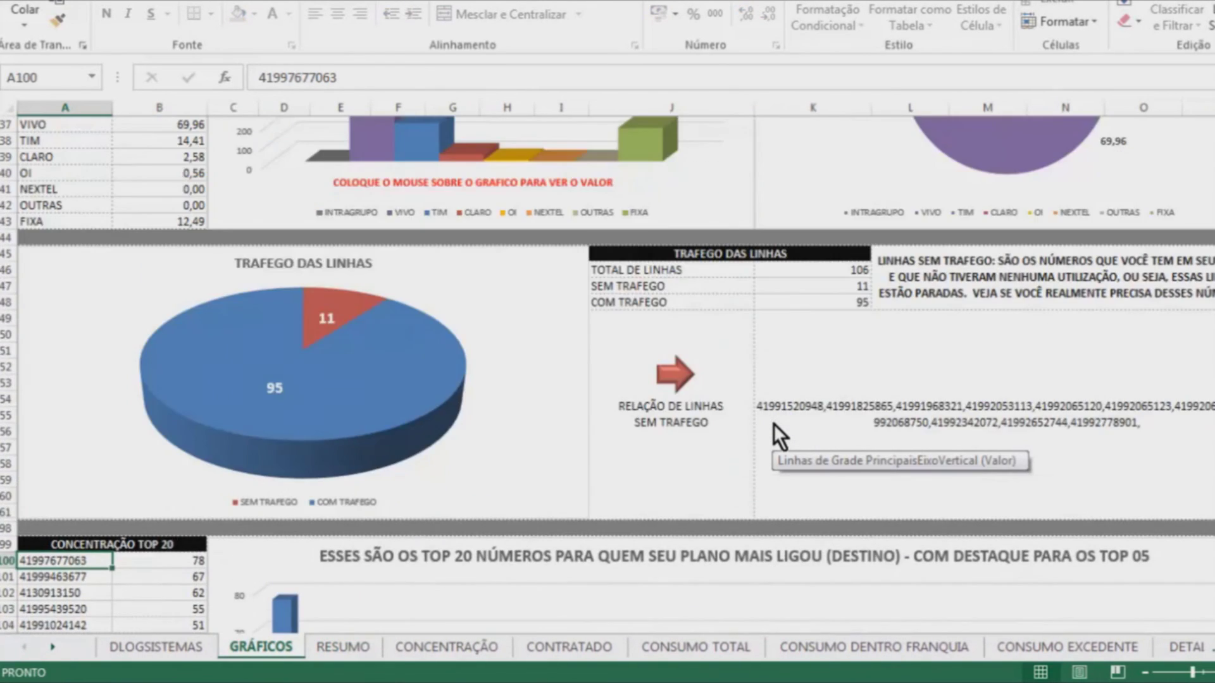
pyautogui.scroll(3, 773, 423)
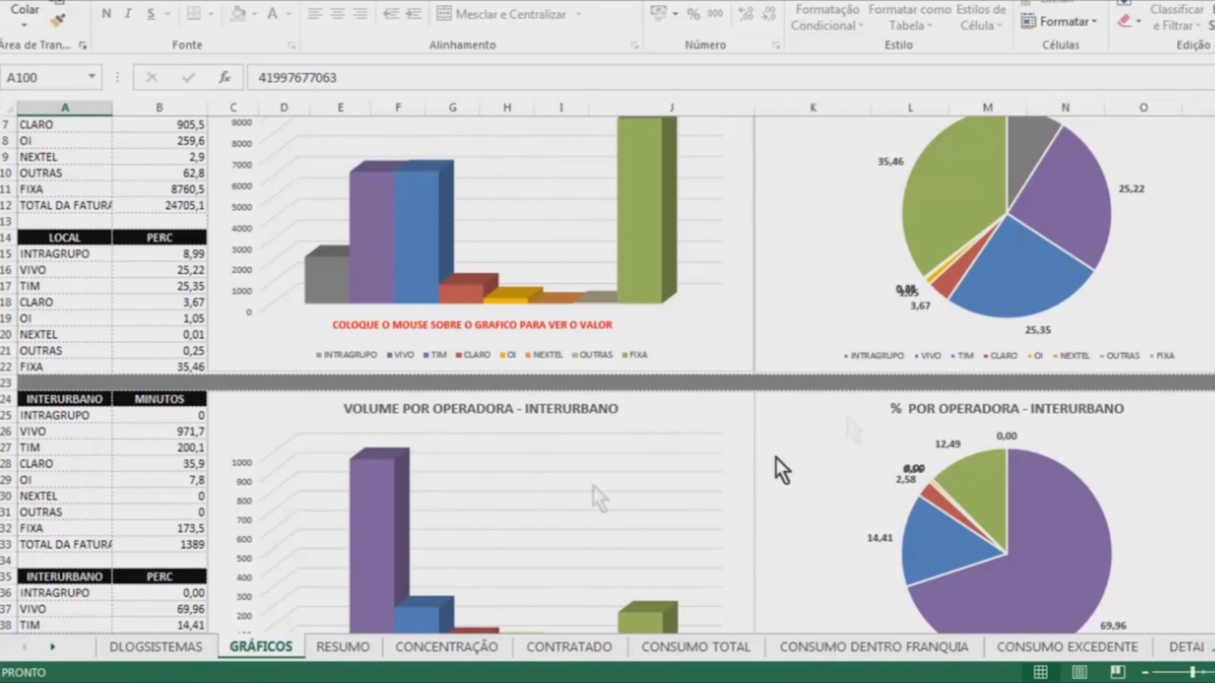
pyautogui.scroll(2, 949, 354)
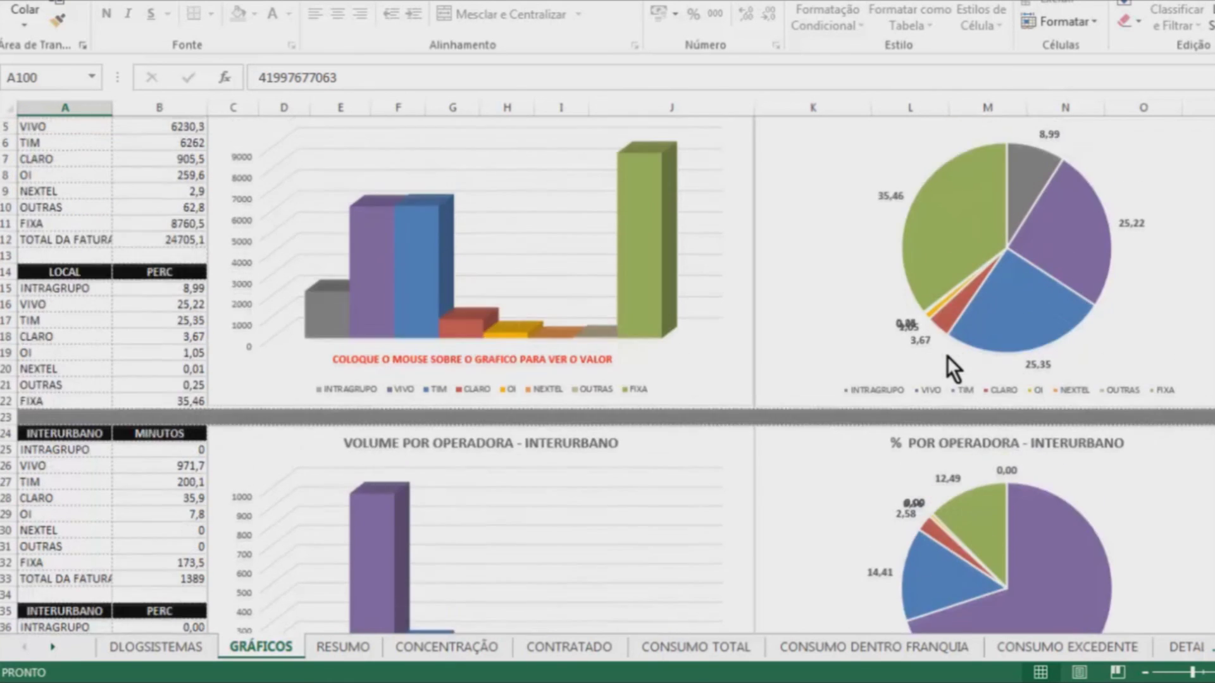
pyautogui.moveTo(949, 365)
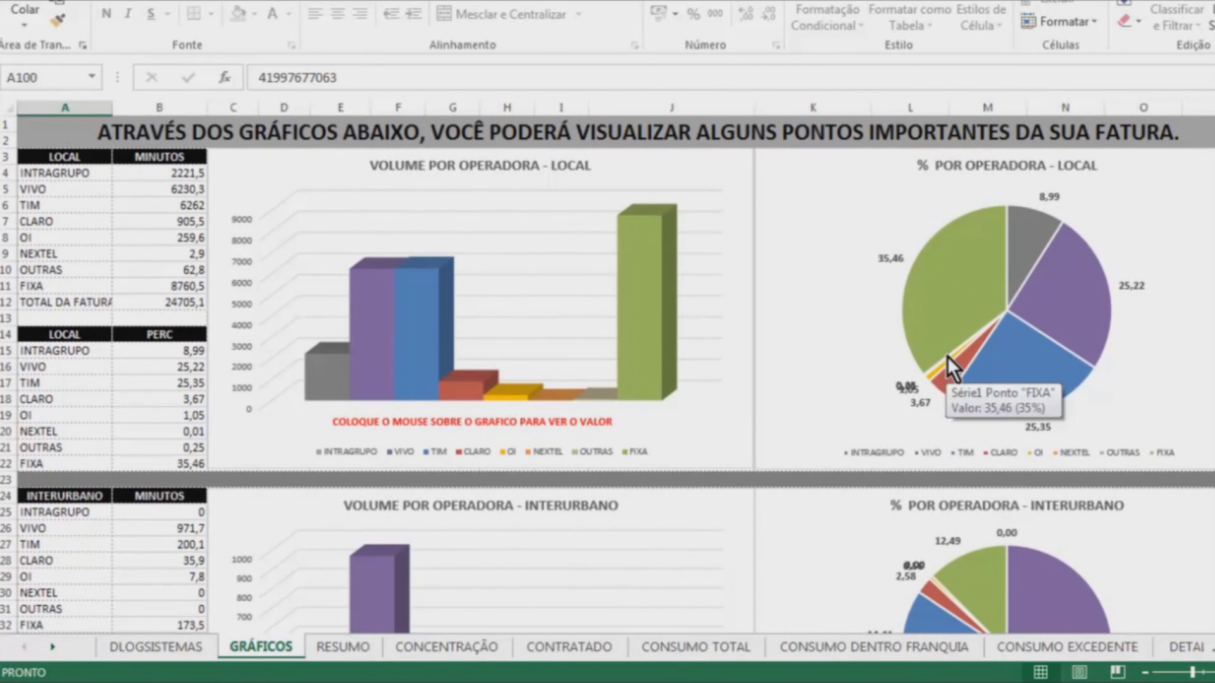